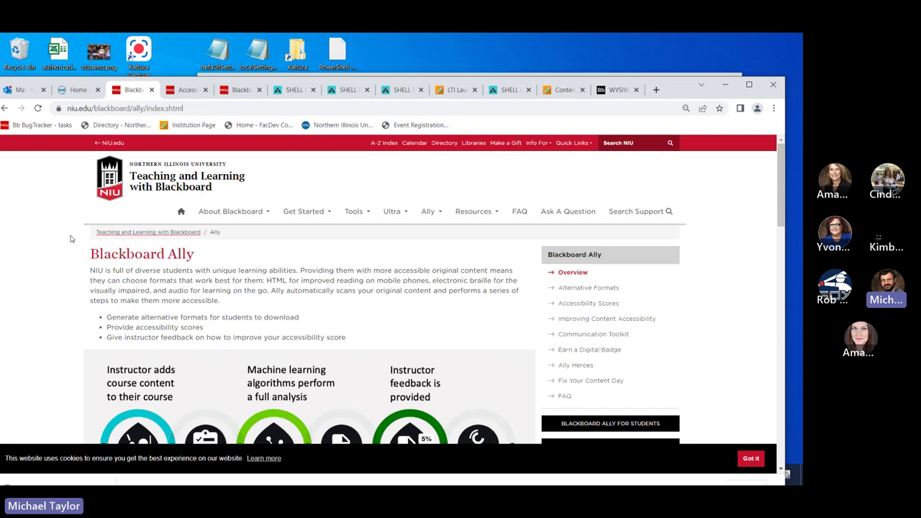
- Scroll the Ally overview, then show the Accessibility Scores page with Low, Medium, High and Perfect ranges
scroll(121, 239, down, 1)
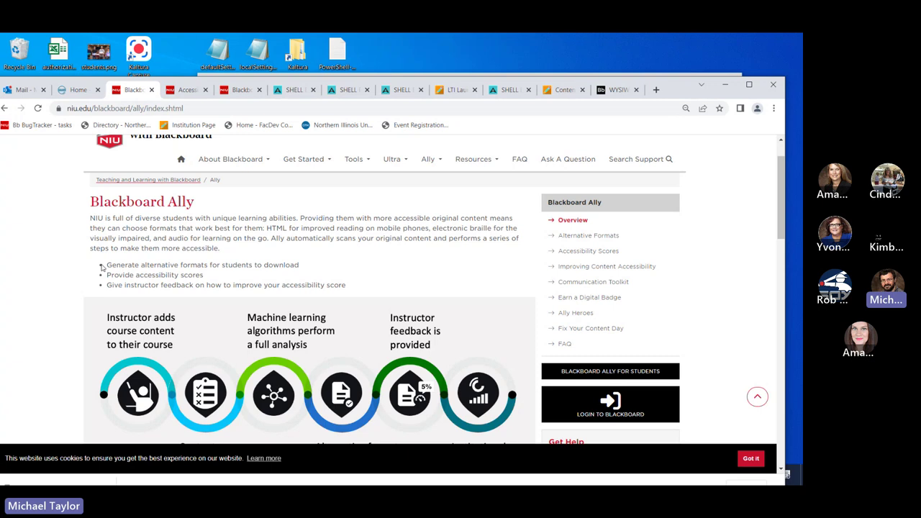
scroll(216, 302, down, 2)
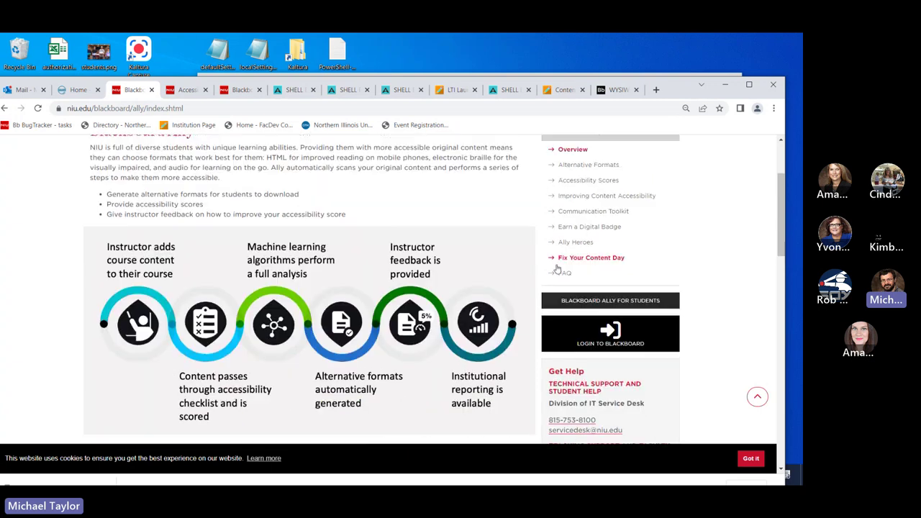
scroll(576, 288, up, 2)
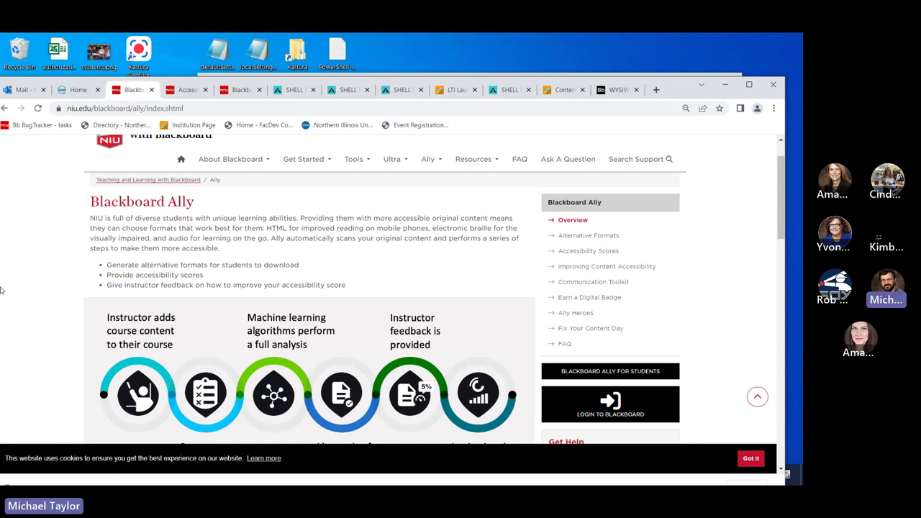
scroll(1, 290, down, 1)
scroll(3, 289, up, 1)
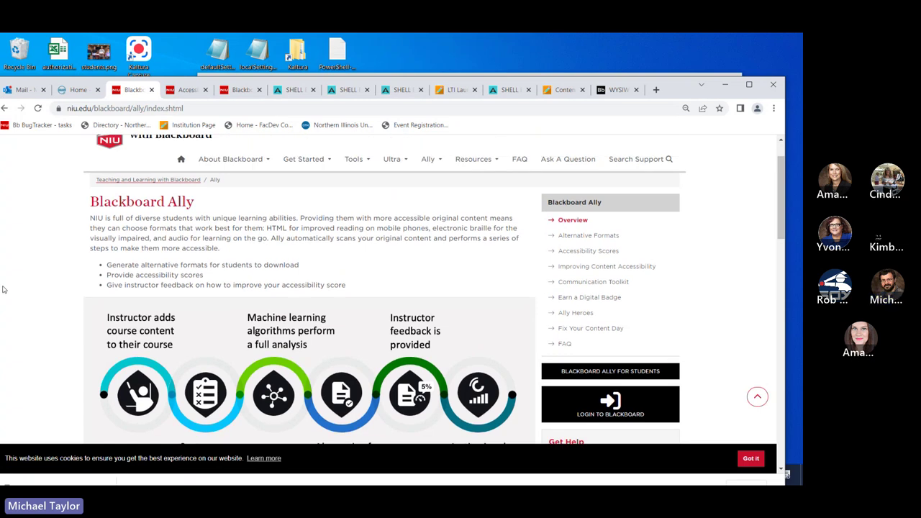
click(185, 92)
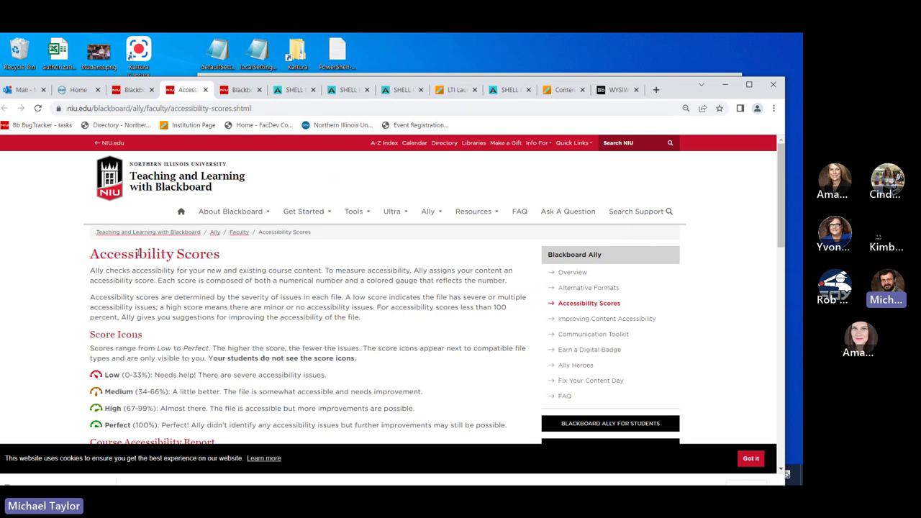
- Switch through the Ultra content score list and SHELL ART 007, then close back to the courses list
click(454, 91)
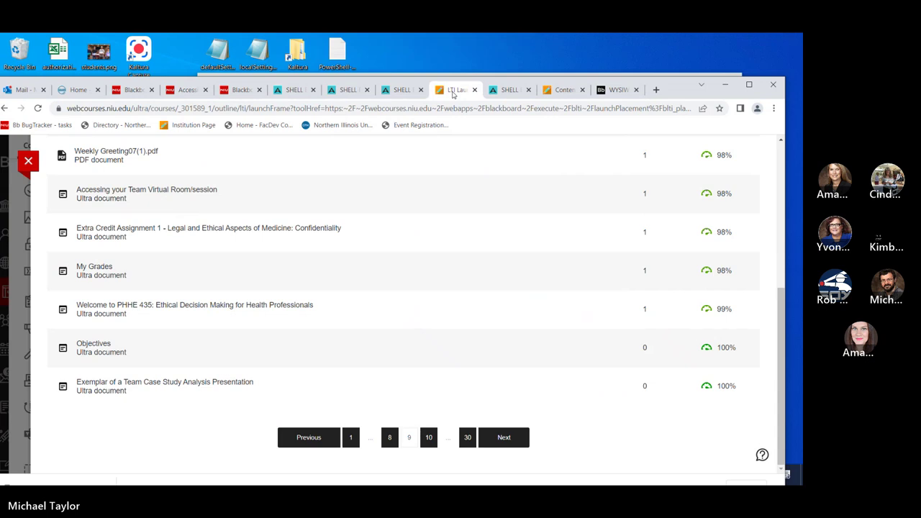
click(562, 90)
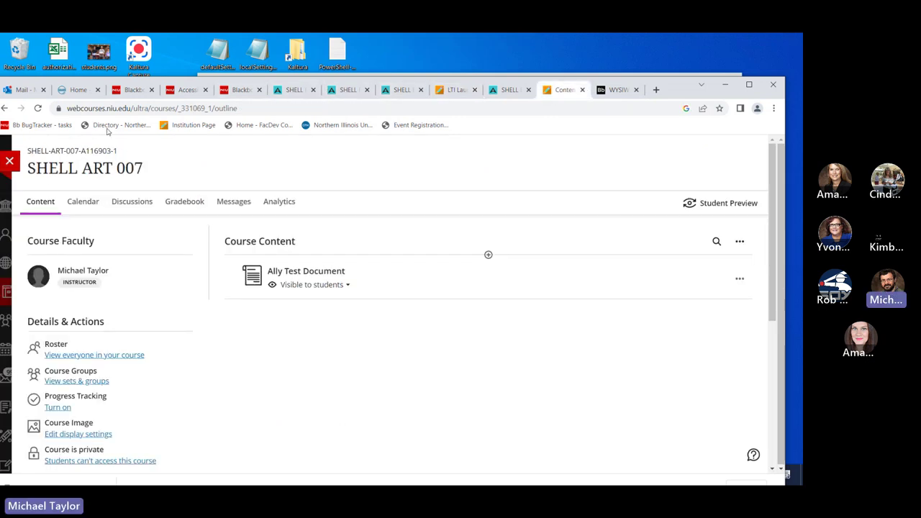
click(9, 160)
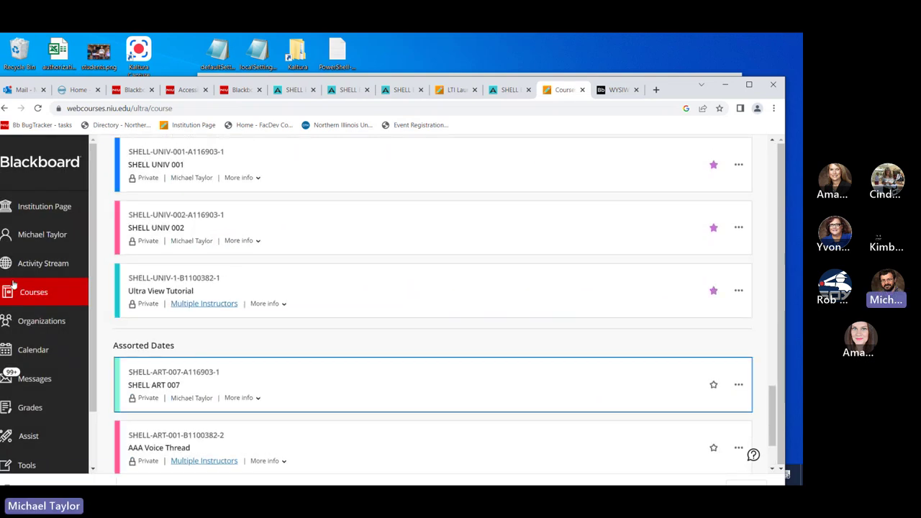
- Scroll the Courses list, look into SHELL ETRA 081, then open SHELL ETRA 079 instead
scroll(131, 273, up, 3)
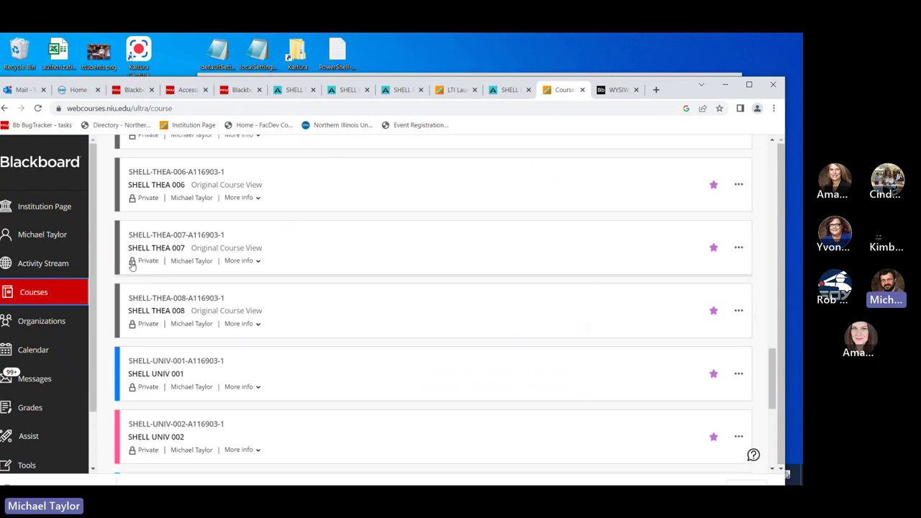
scroll(132, 264, up, 12)
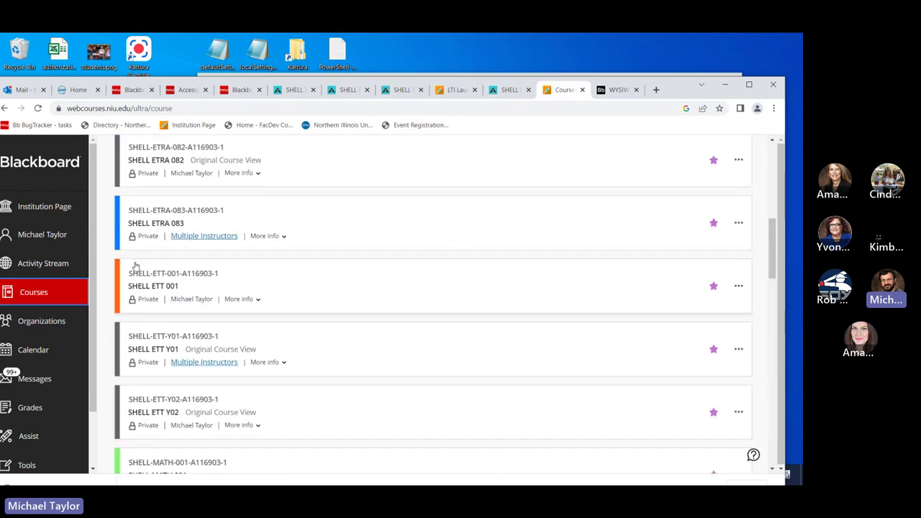
scroll(137, 260, up, 3)
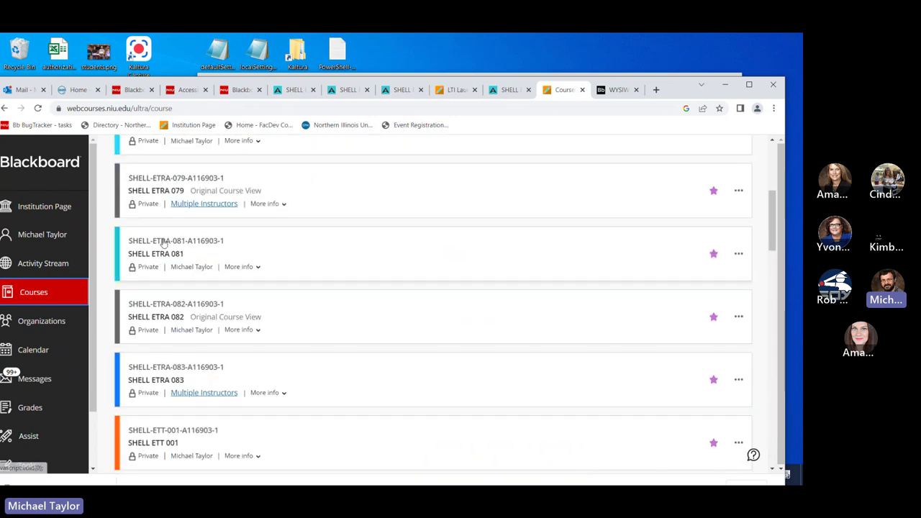
scroll(164, 244, up, 2)
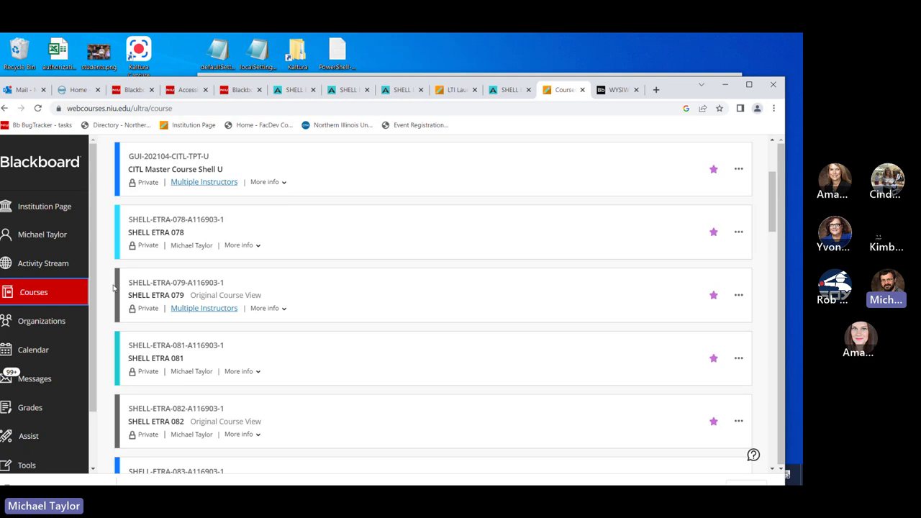
click(166, 359)
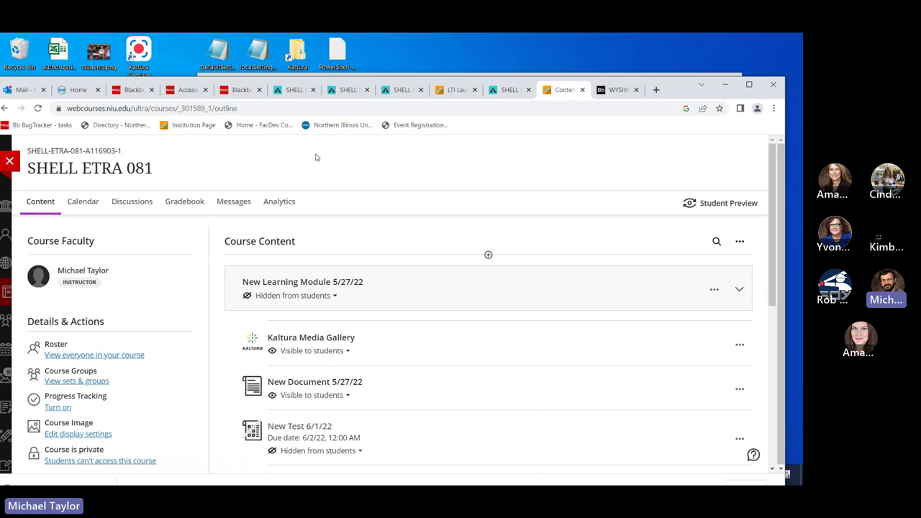
click(10, 161)
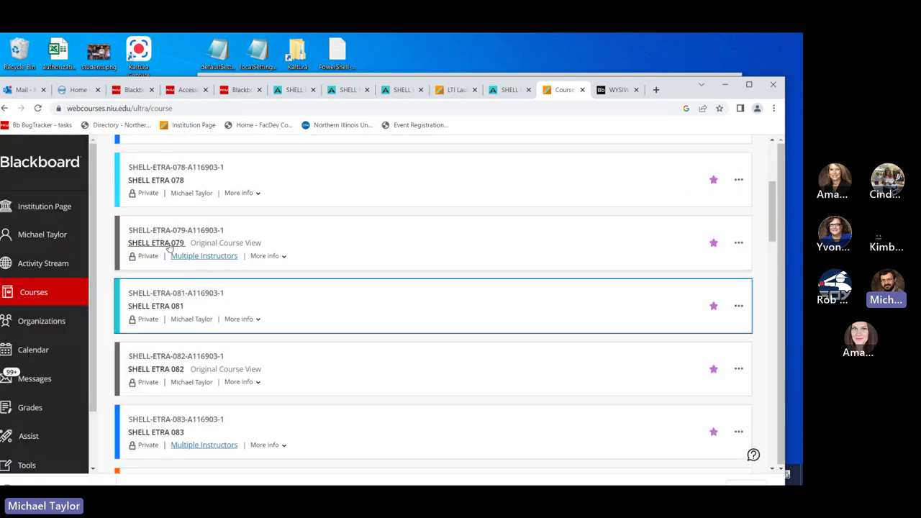
click(168, 244)
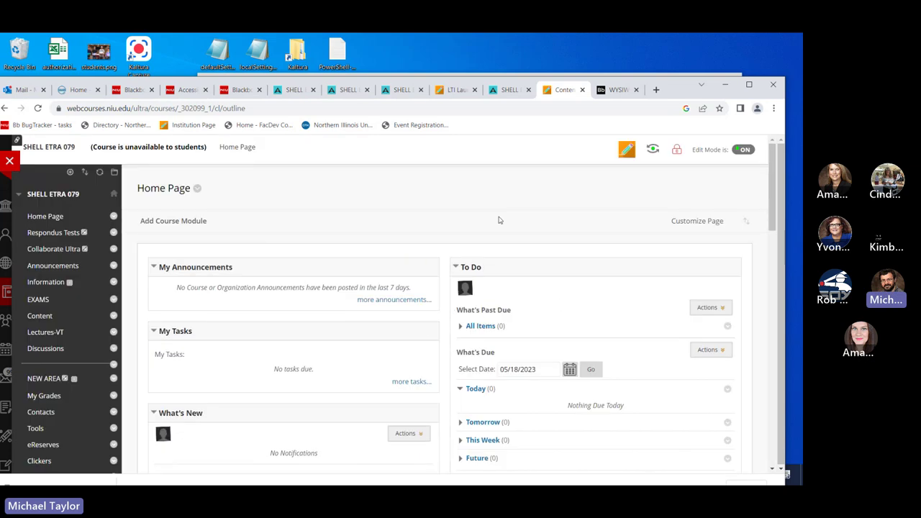
- Open the Accessibility Report from Course Management > Course Tools, showing the 52% course score
scroll(210, 305, down, 3)
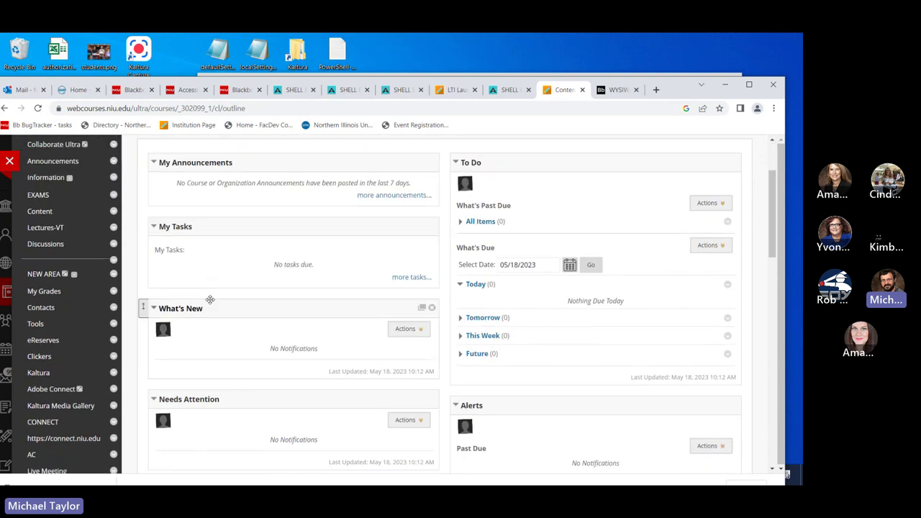
scroll(52, 241, up, 3)
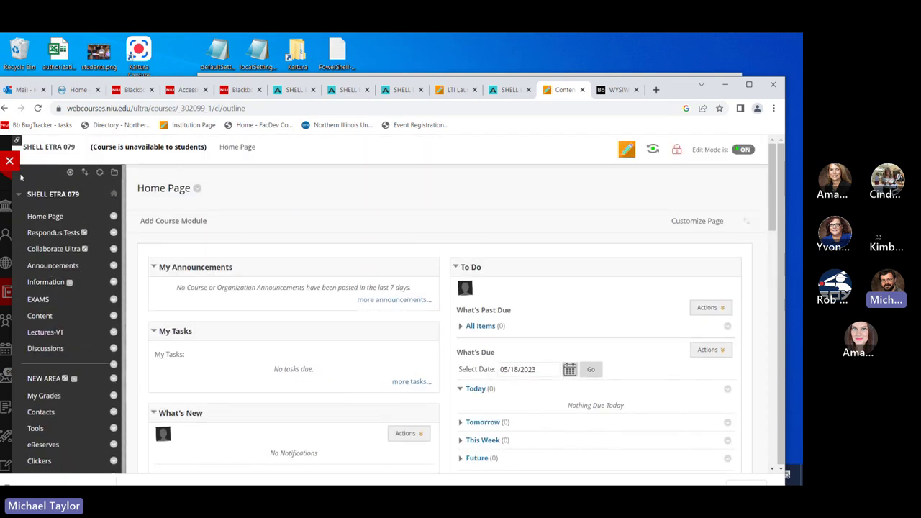
scroll(57, 232, down, 2)
scroll(44, 292, down, 10)
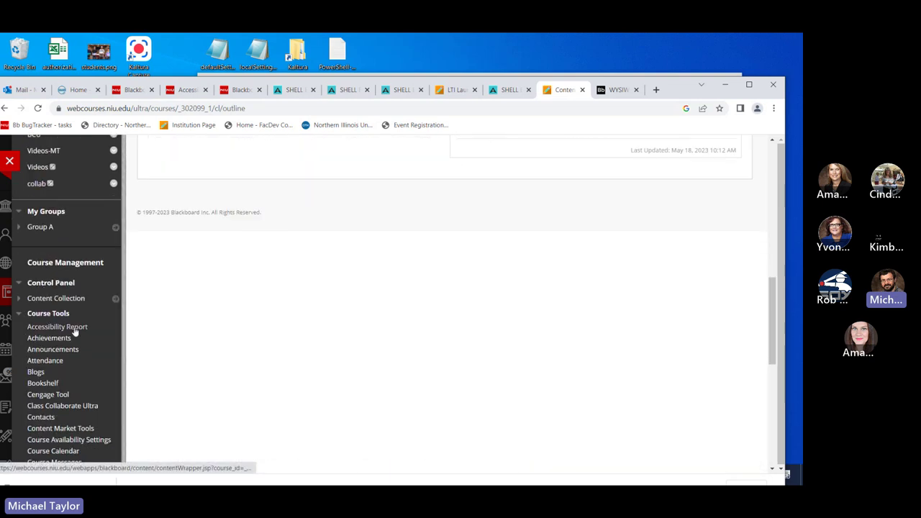
click(67, 331)
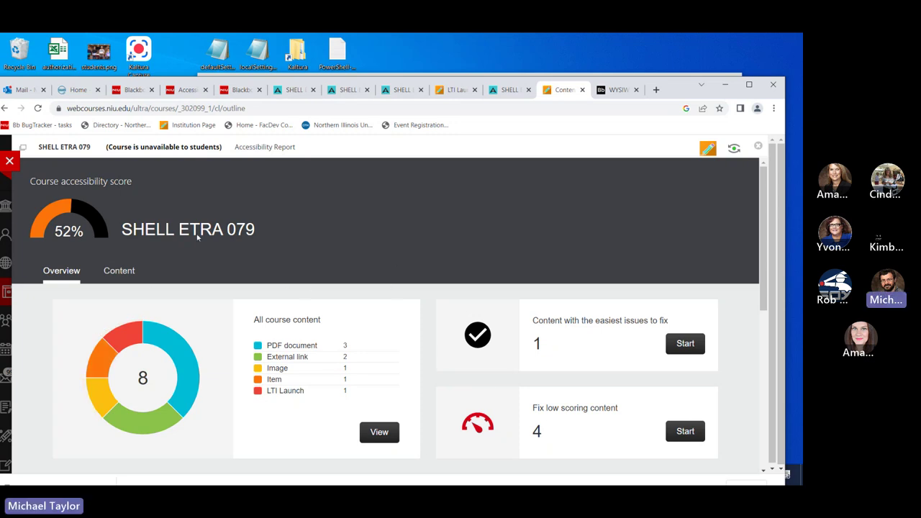
- Highlight the SHELL ETRA 079 title and its 52% course accessibility score
scroll(305, 269, down, 1)
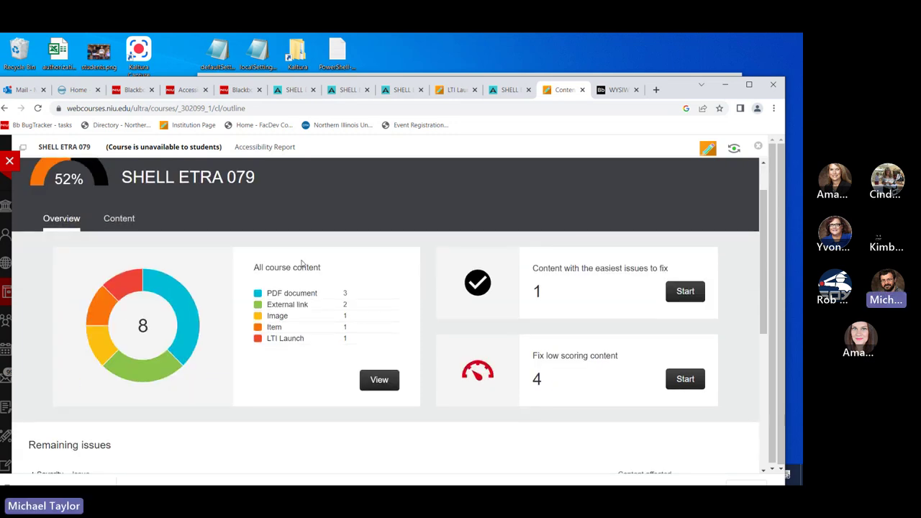
scroll(288, 266, up, 1)
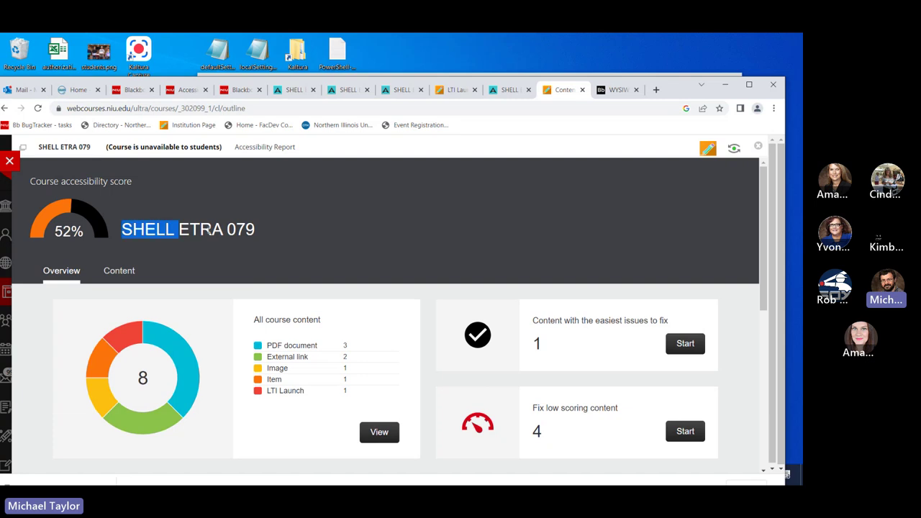
triple_click(123, 228)
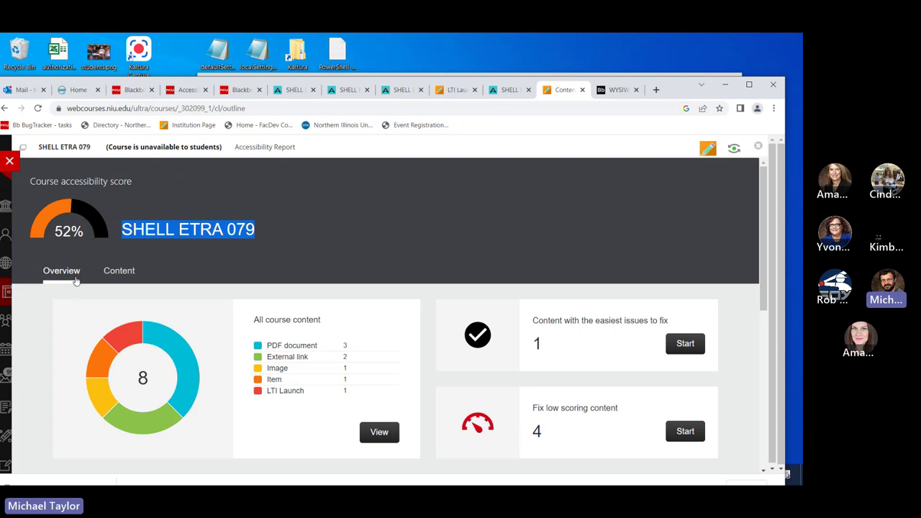
double_click(69, 231)
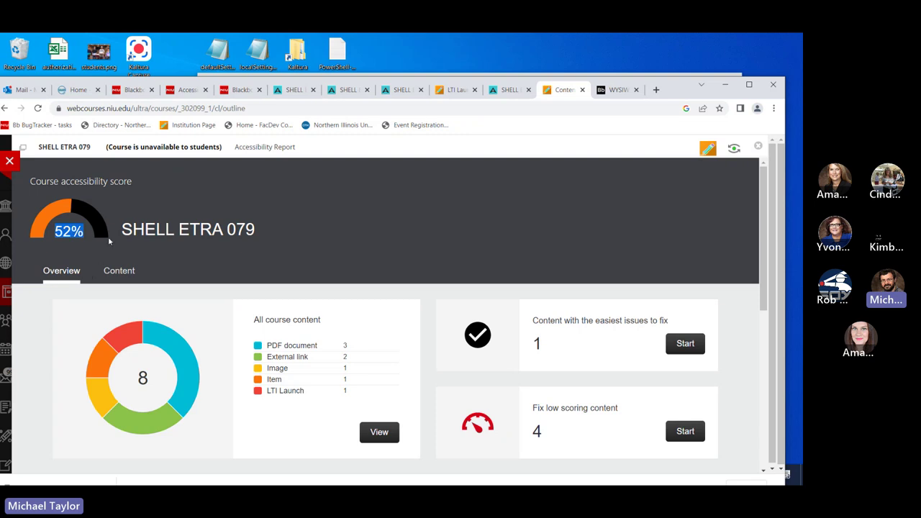
- Scroll through the accessibility report, then switch to the NIU Blackboard Ally support page
scroll(108, 242, down, 1)
scroll(62, 224, up, 1)
scroll(172, 254, down, 2)
scroll(252, 286, up, 1)
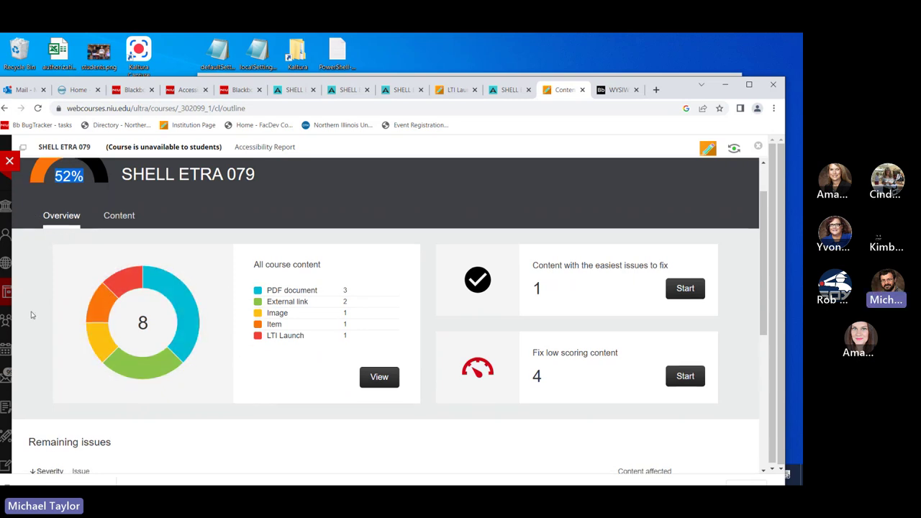
scroll(31, 310, down, 1)
scroll(32, 309, down, 1)
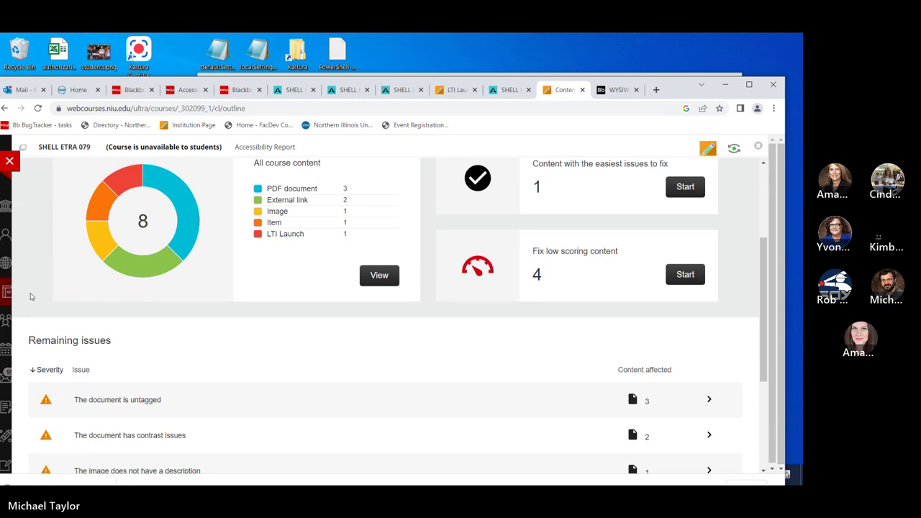
scroll(94, 224, down, 2)
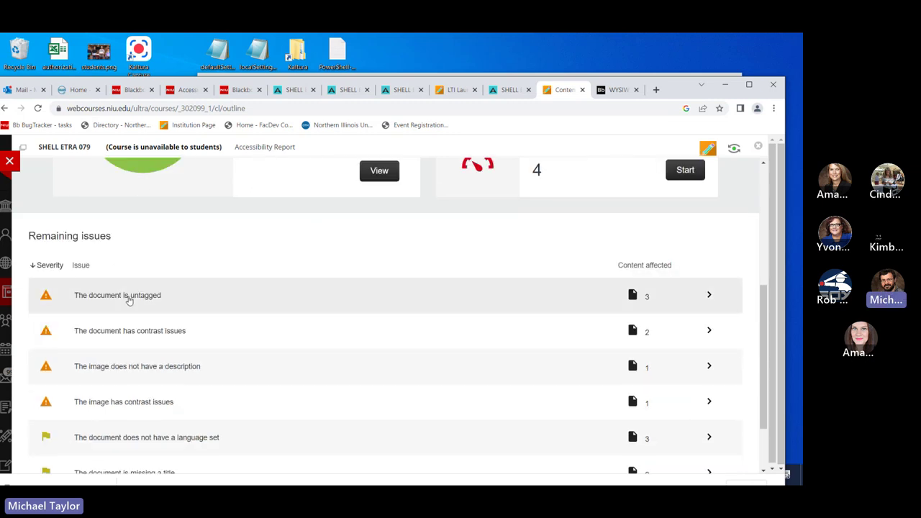
scroll(126, 299, down, 1)
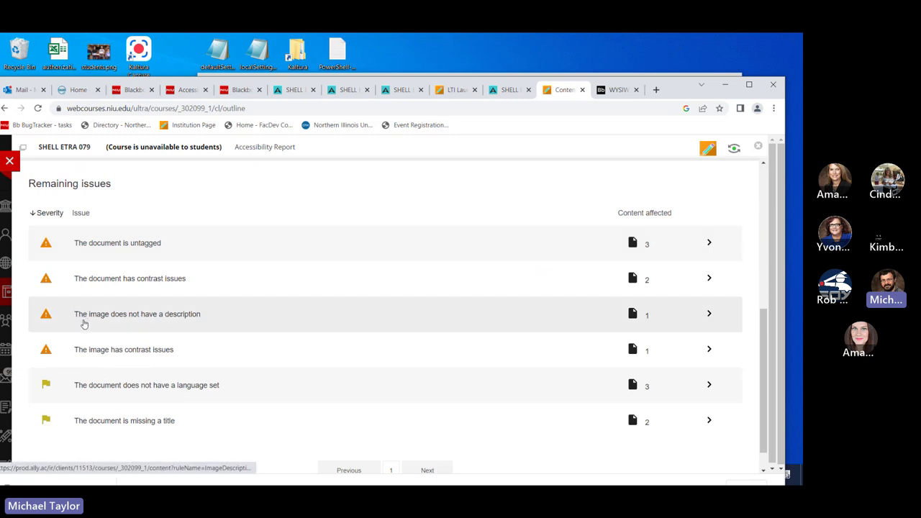
scroll(85, 321, down, 1)
scroll(85, 325, up, 1)
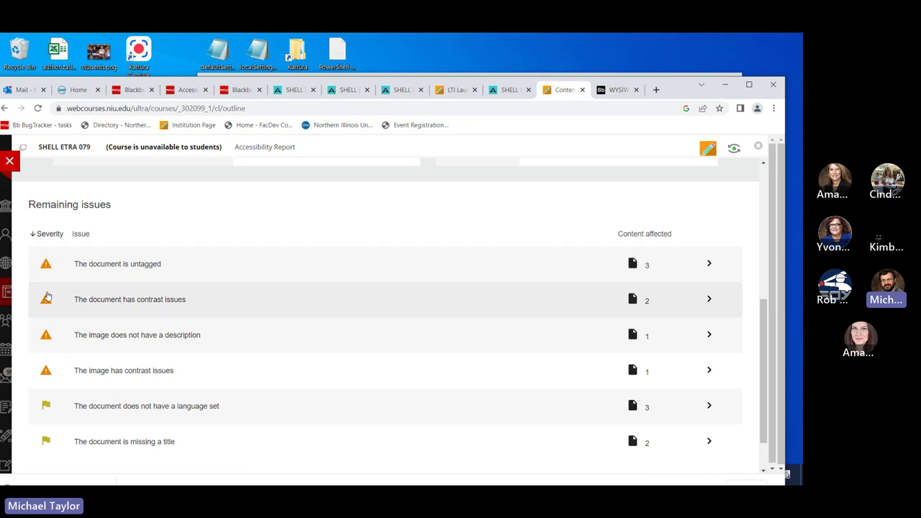
scroll(46, 296, down, 1)
scroll(40, 292, up, 3)
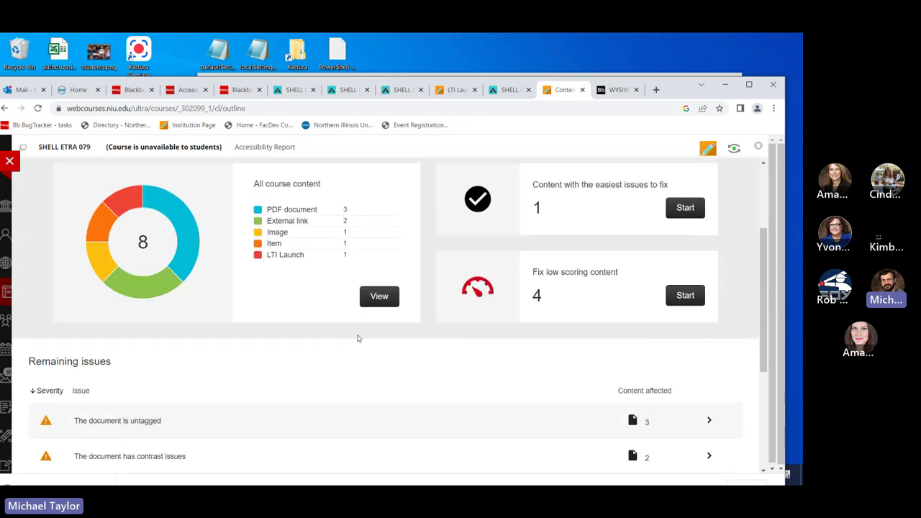
scroll(32, 406, down, 2)
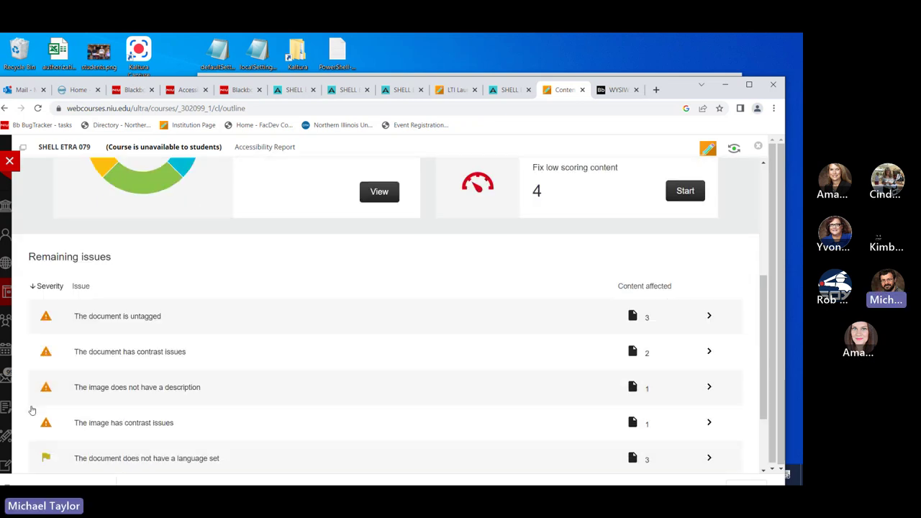
scroll(40, 385, up, 3)
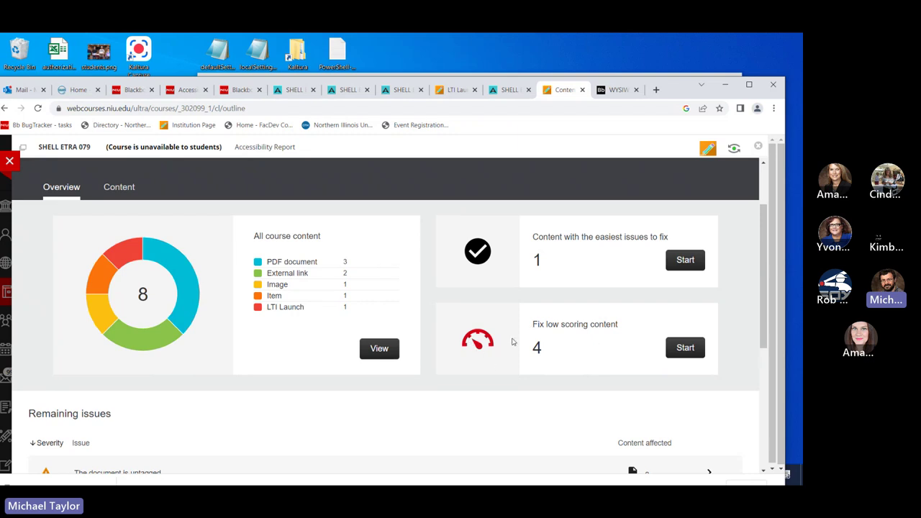
scroll(512, 317, down, 1)
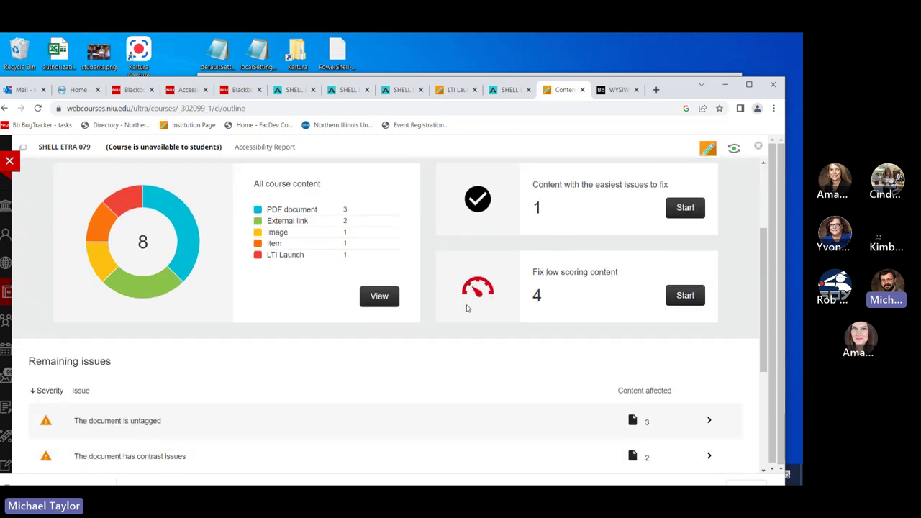
scroll(374, 284, up, 1)
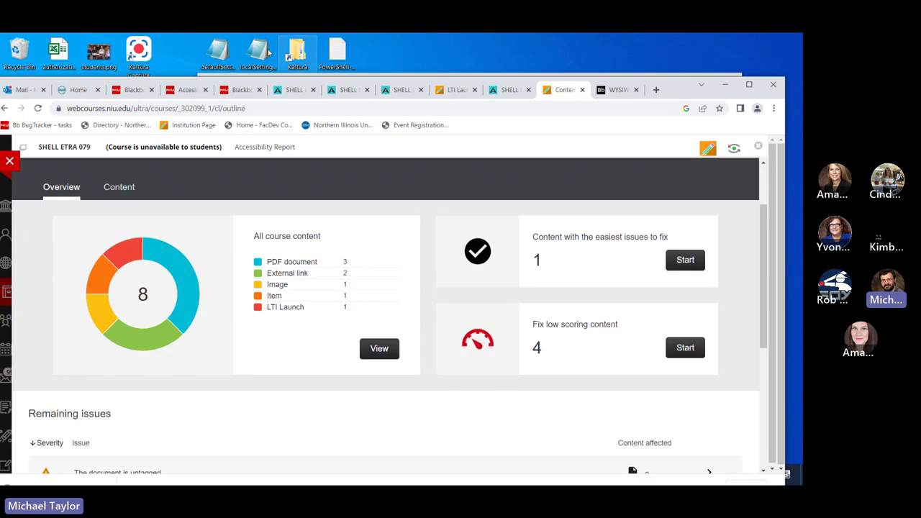
click(136, 91)
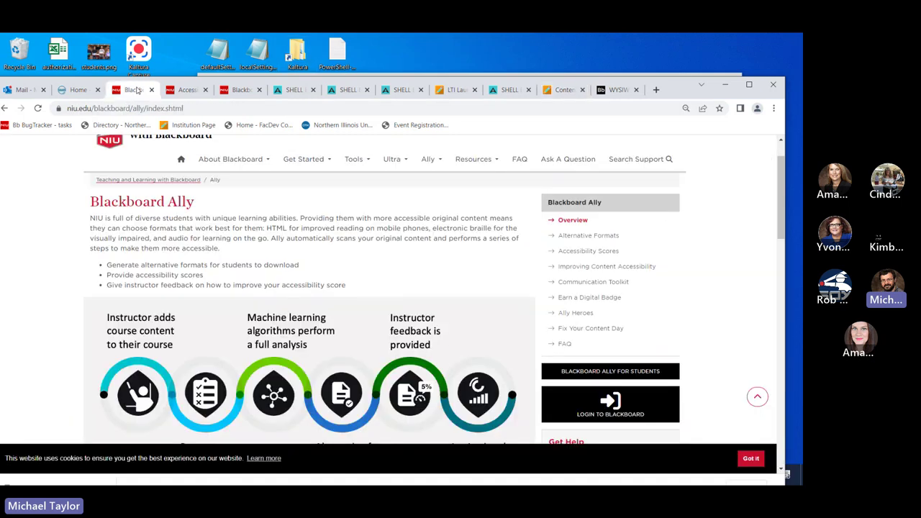
- Highlight the Low range on the Accessibility Scores page, then go back to the course's Ally report
click(179, 91)
scroll(154, 294, down, 2)
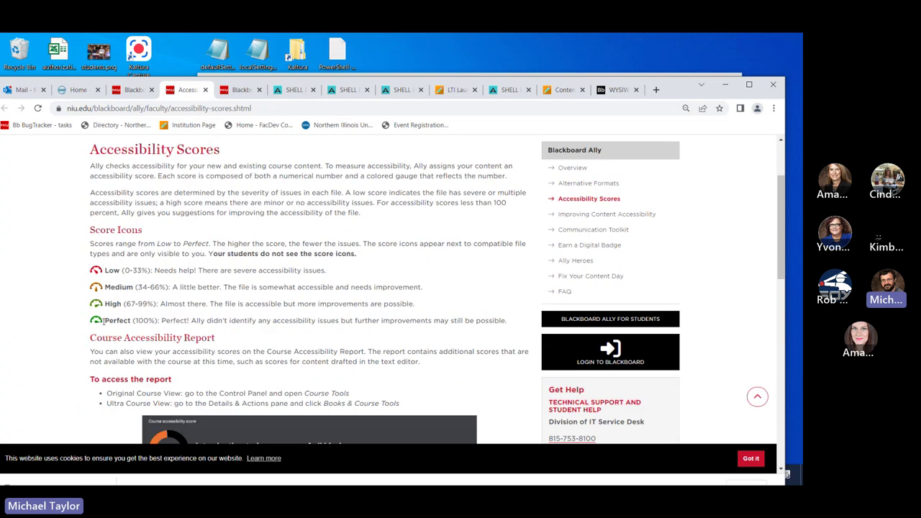
drag(106, 270, 120, 267)
click(241, 90)
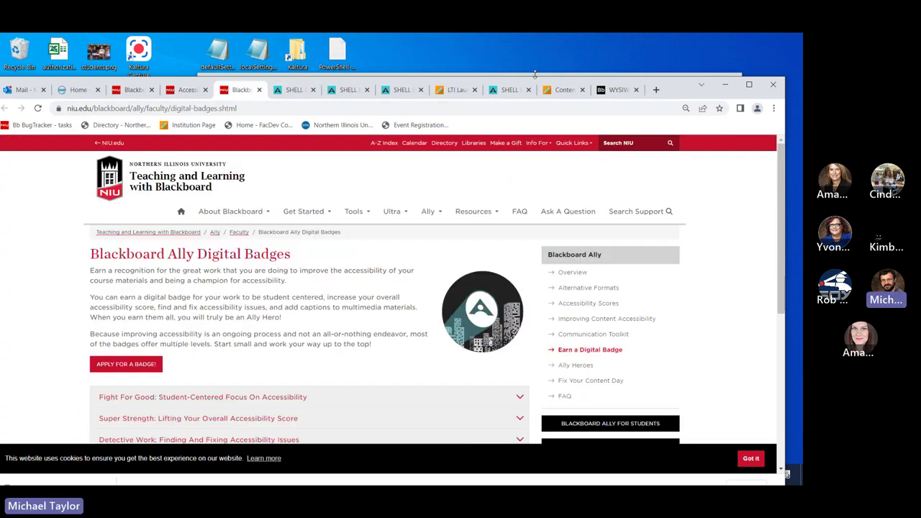
click(568, 90)
- Show the Content tab file list, where Content3.pdf and Audio Cheat Sheet.pdf score 5% and links score 100%
scroll(312, 263, down, 1)
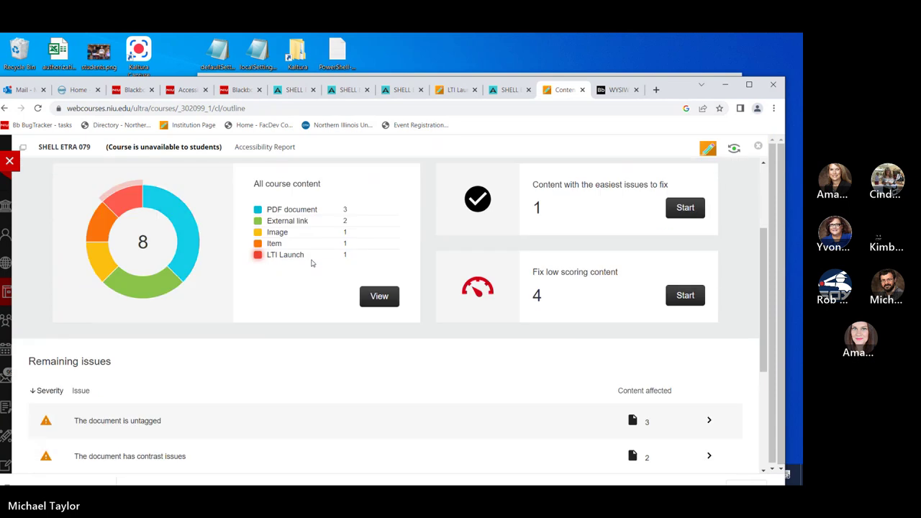
scroll(280, 266, up, 2)
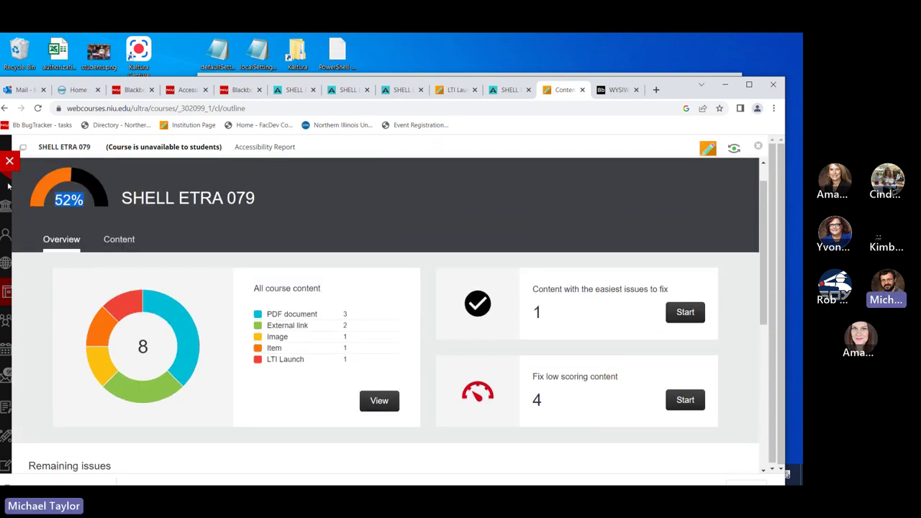
click(119, 241)
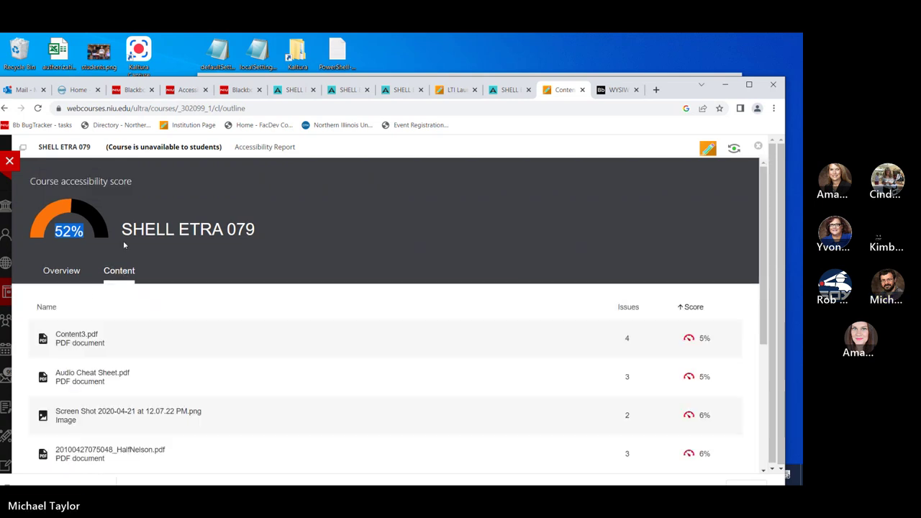
scroll(76, 338, down, 1)
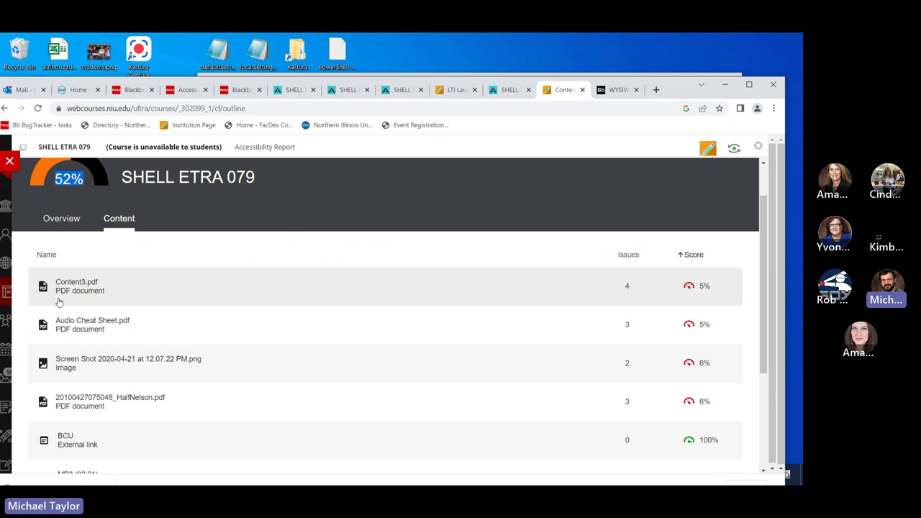
scroll(68, 293, down, 1)
scroll(68, 294, down, 1)
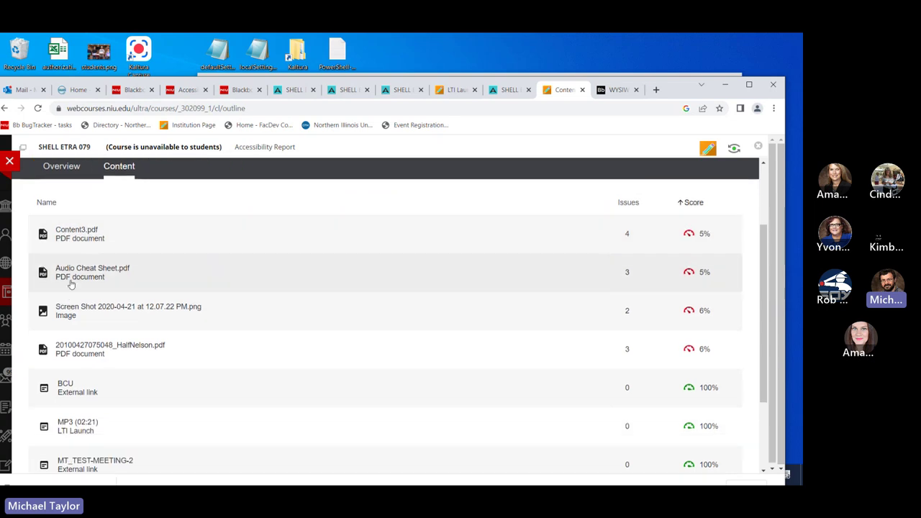
scroll(74, 363, down, 2)
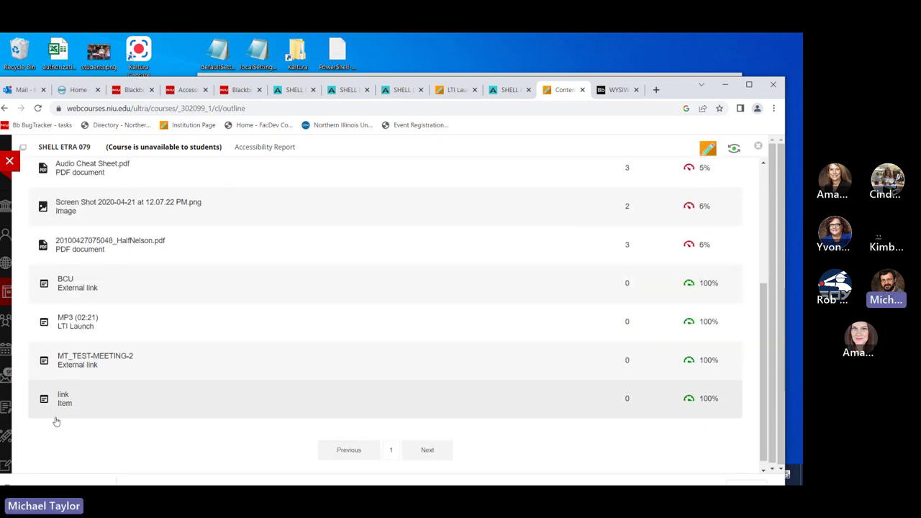
scroll(58, 395, up, 4)
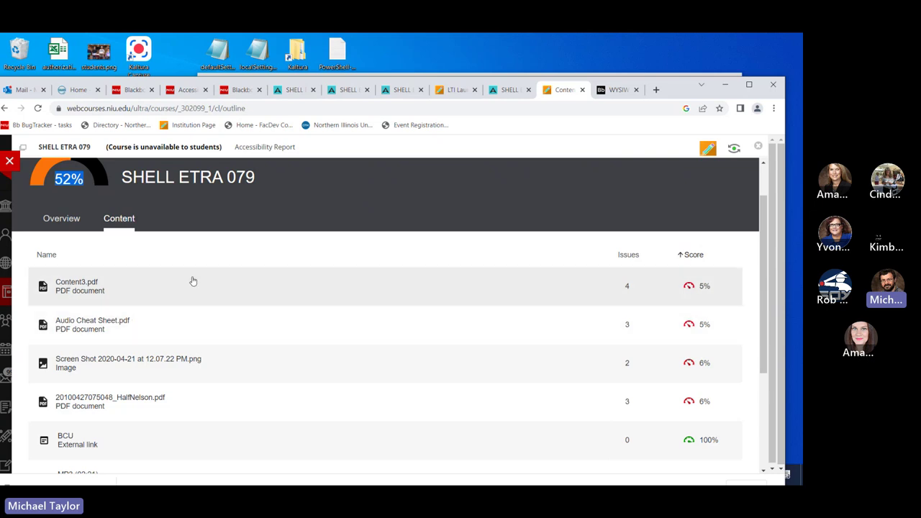
scroll(79, 293, up, 1)
scroll(80, 291, down, 1)
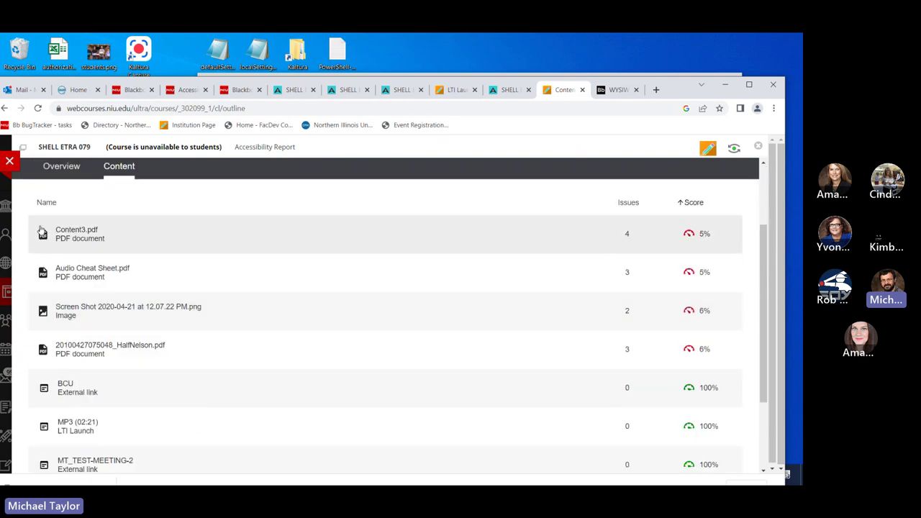
- Open Content3.pdf's 5% feedback and highlight the 'This PDF is untagged' heading
click(83, 235)
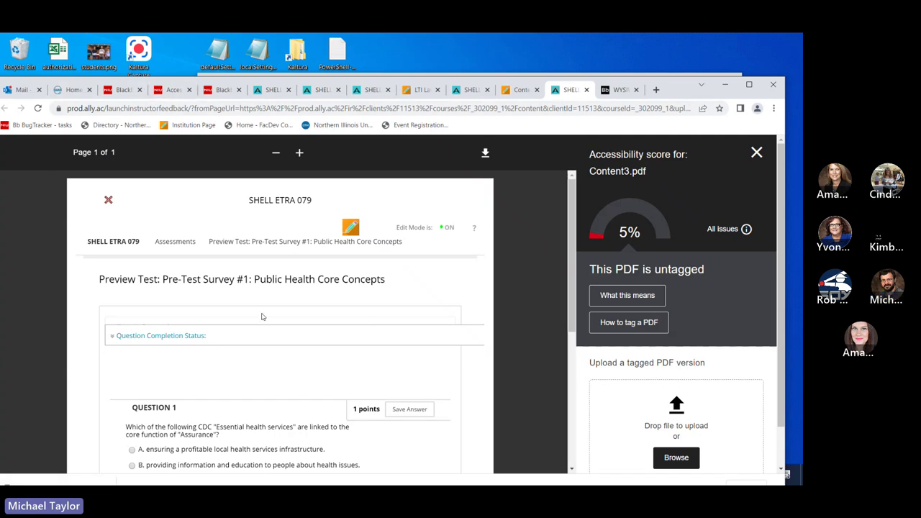
scroll(195, 321, down, 3)
scroll(195, 321, down, 5)
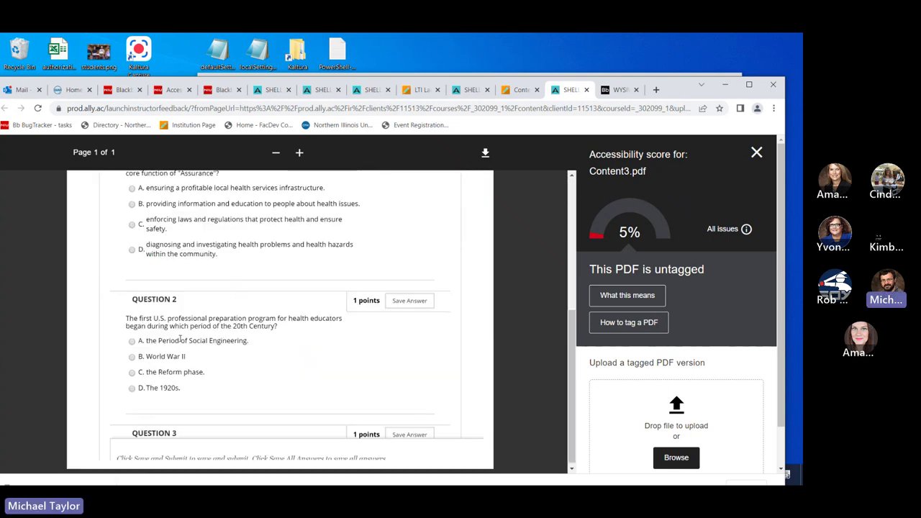
scroll(175, 353, up, 8)
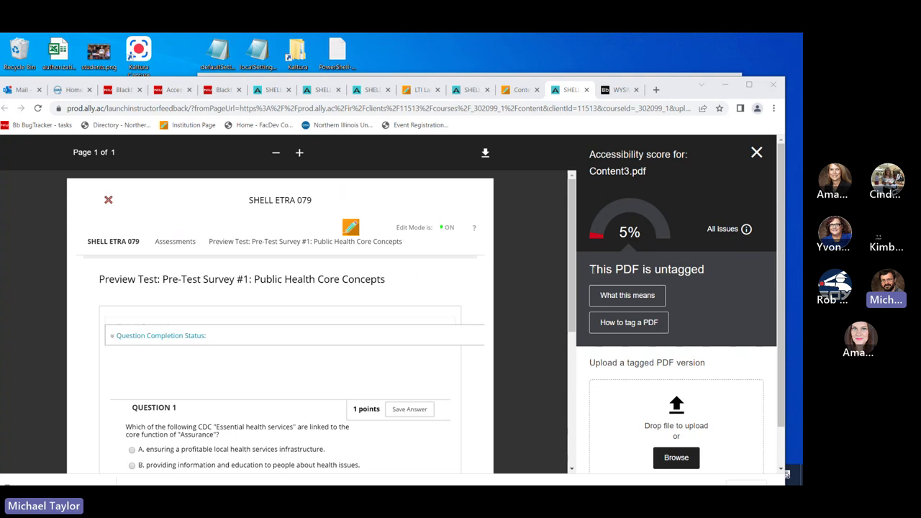
drag(677, 269, 711, 272)
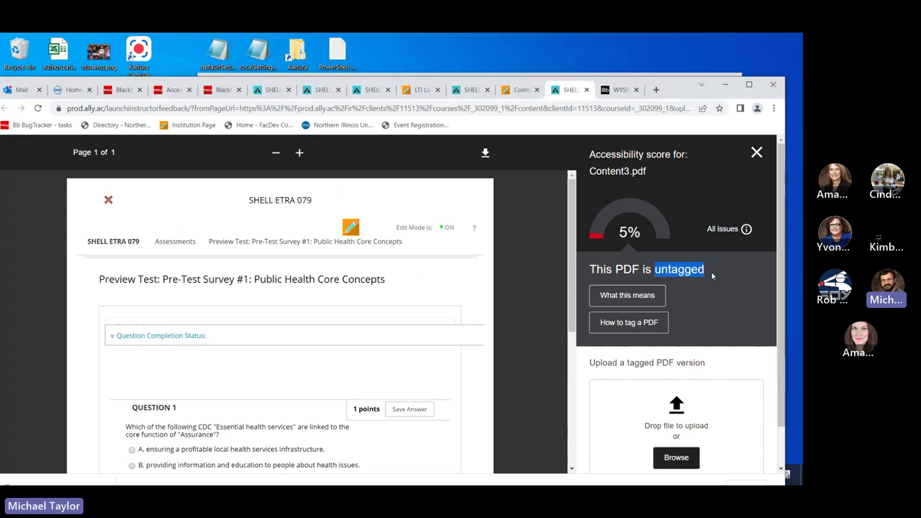
click(636, 285)
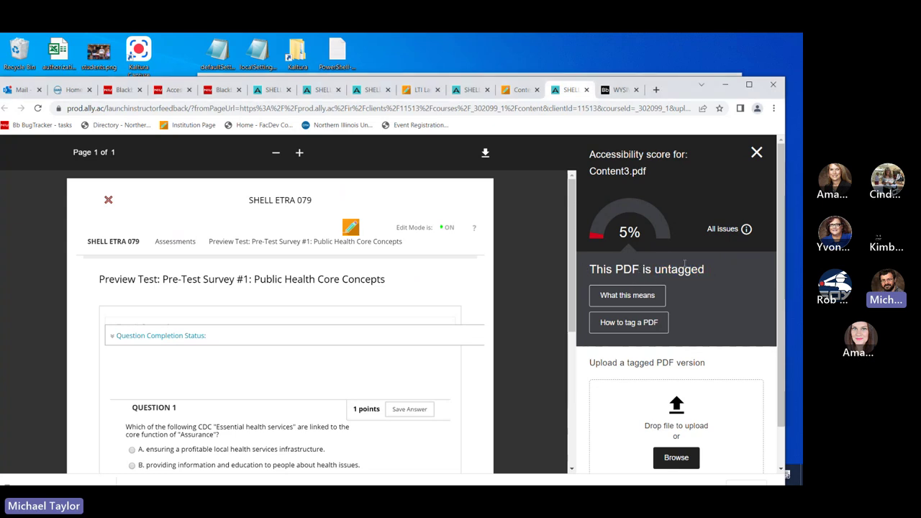
drag(712, 270, 583, 275)
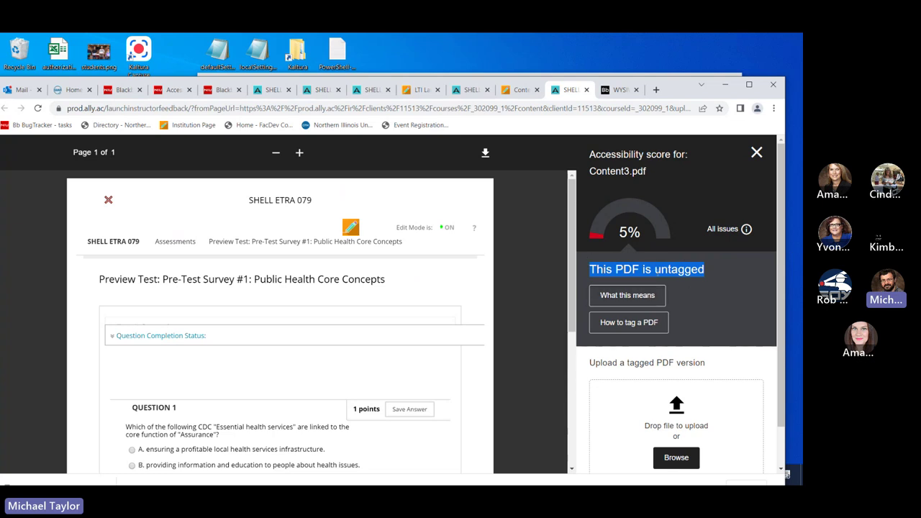
click(629, 297)
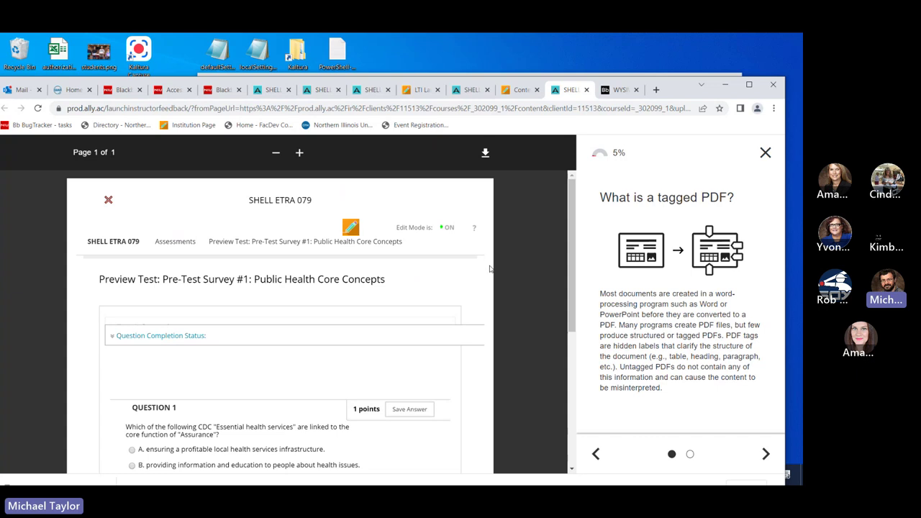
click(766, 154)
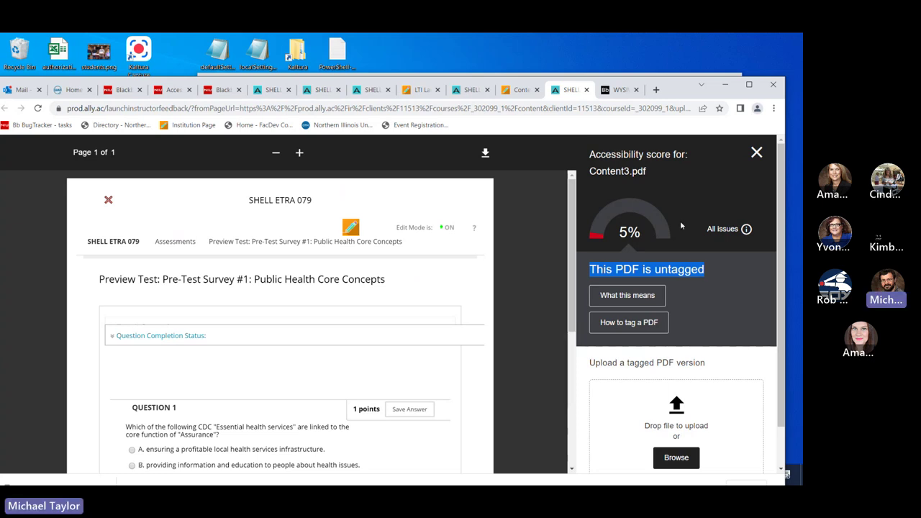
- Read the 'How to tag a PDF' steps, then close Content3.pdf's feedback tab
click(636, 325)
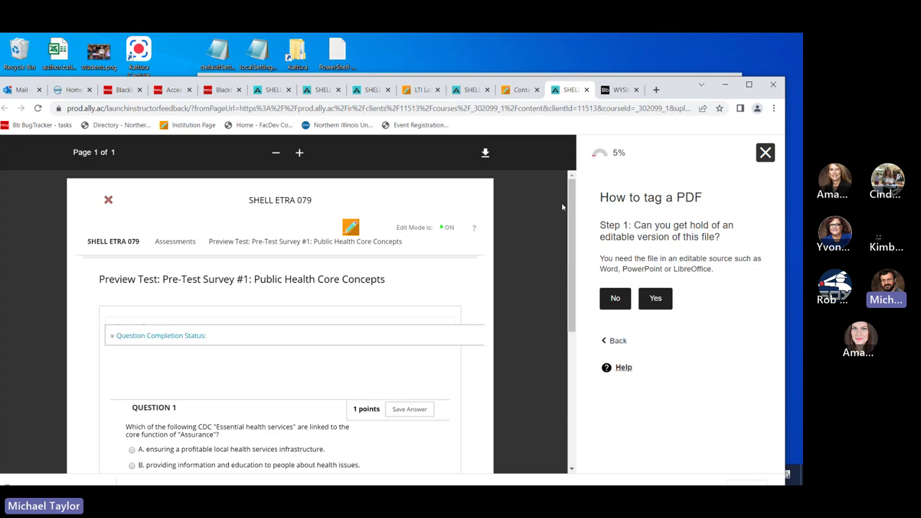
click(765, 153)
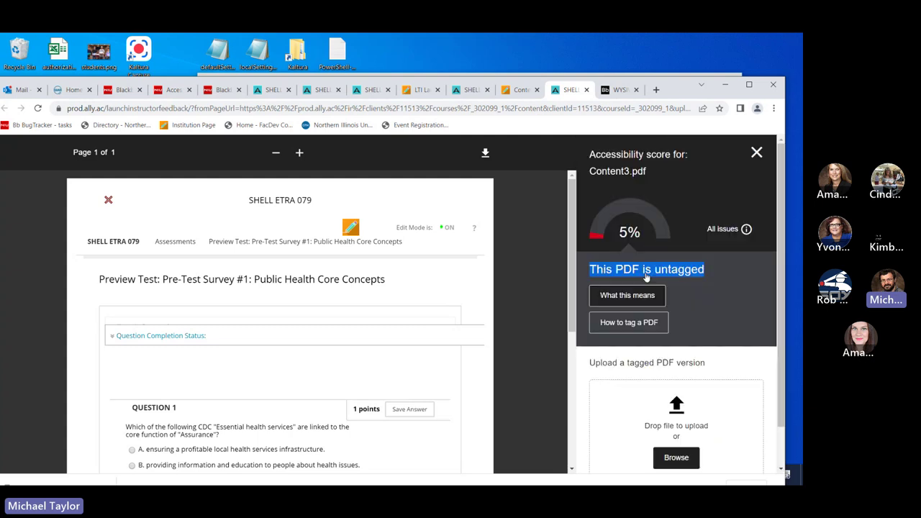
scroll(633, 331, down, 1)
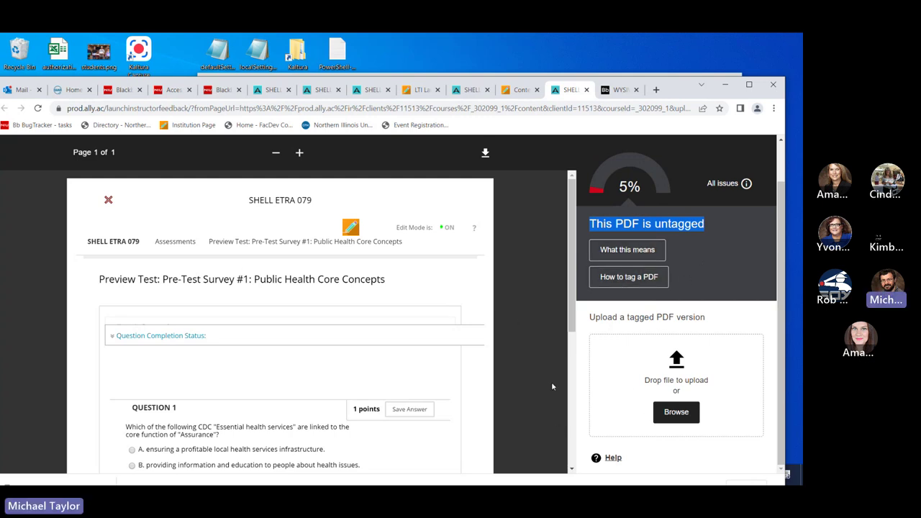
scroll(536, 370, down, 1)
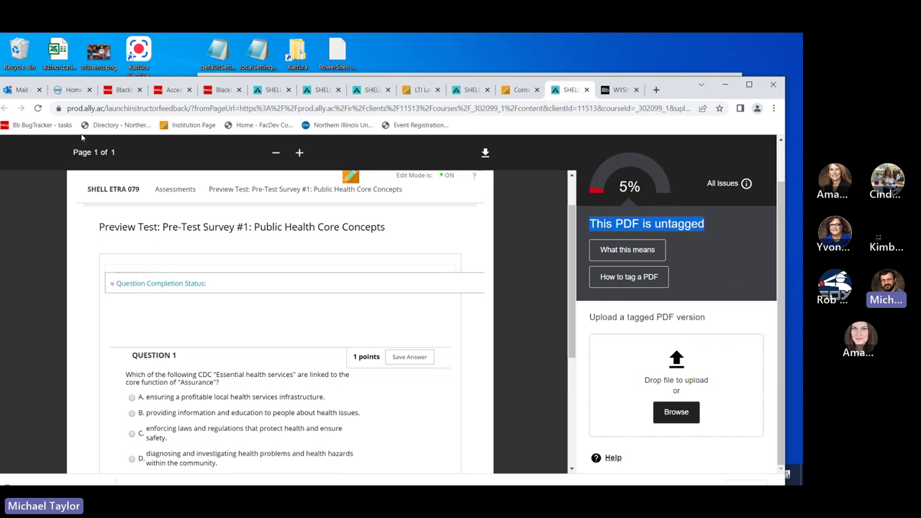
click(587, 89)
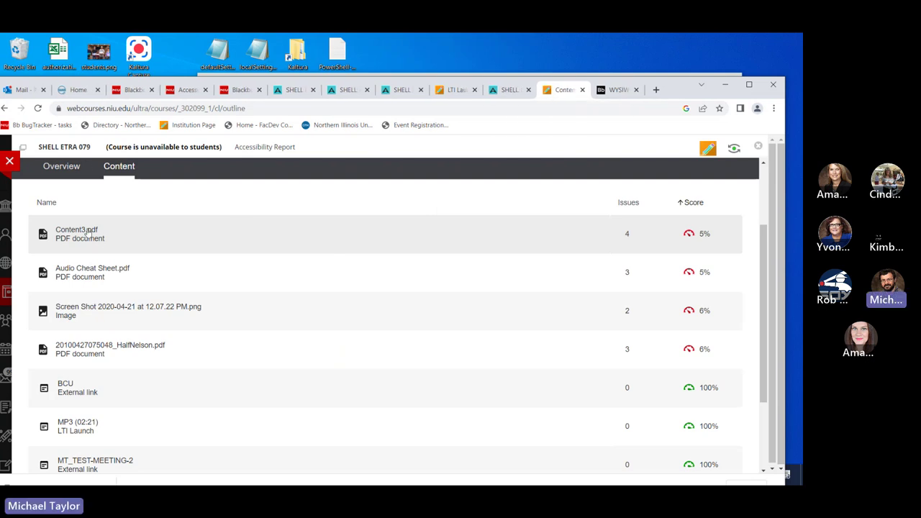
- Close the report, reopen SHELL ETRA 079's Accessibility Report, and close it again
scroll(86, 232, up, 3)
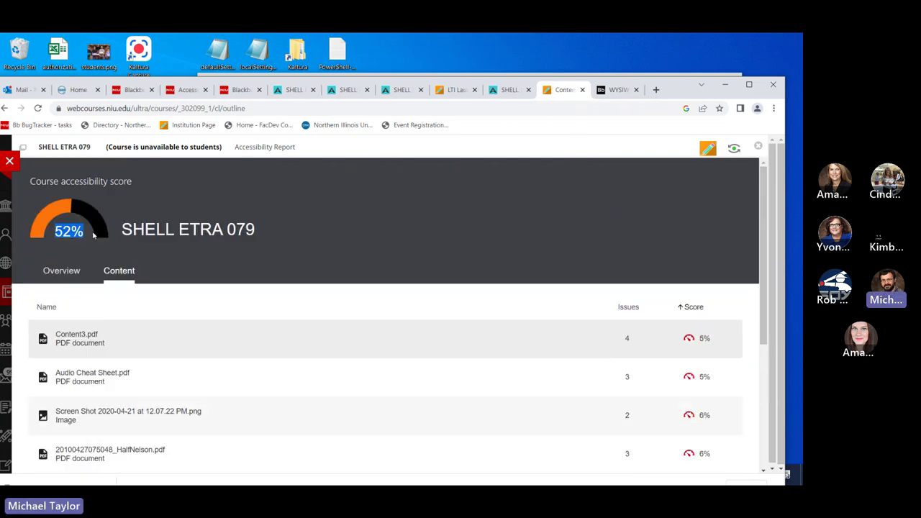
click(9, 160)
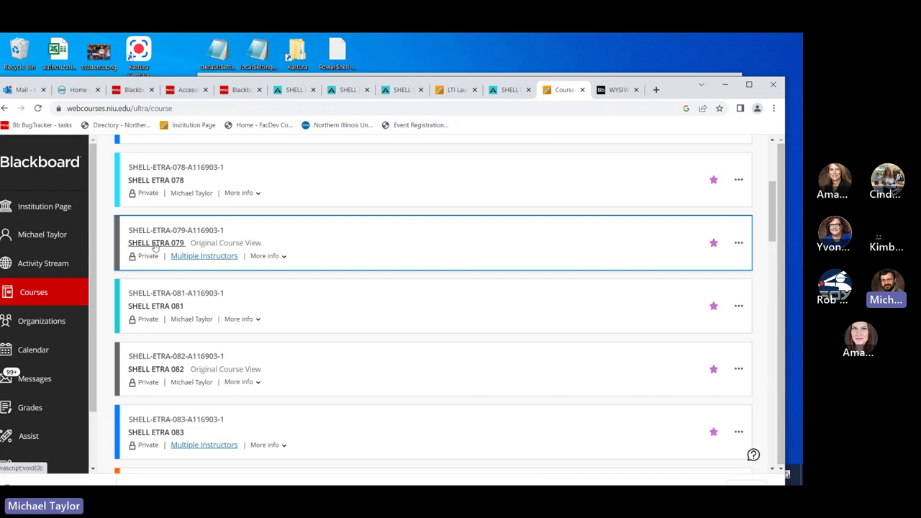
click(155, 243)
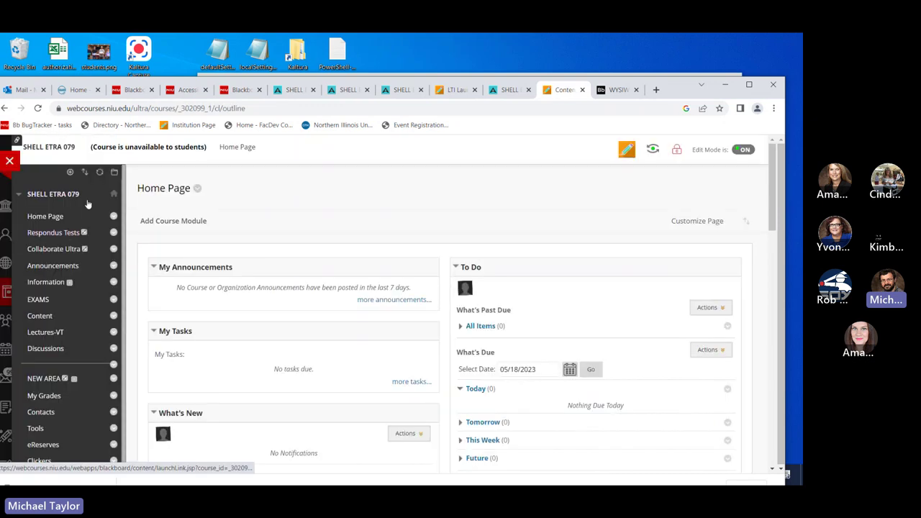
scroll(25, 358, down, 5)
scroll(25, 358, down, 3)
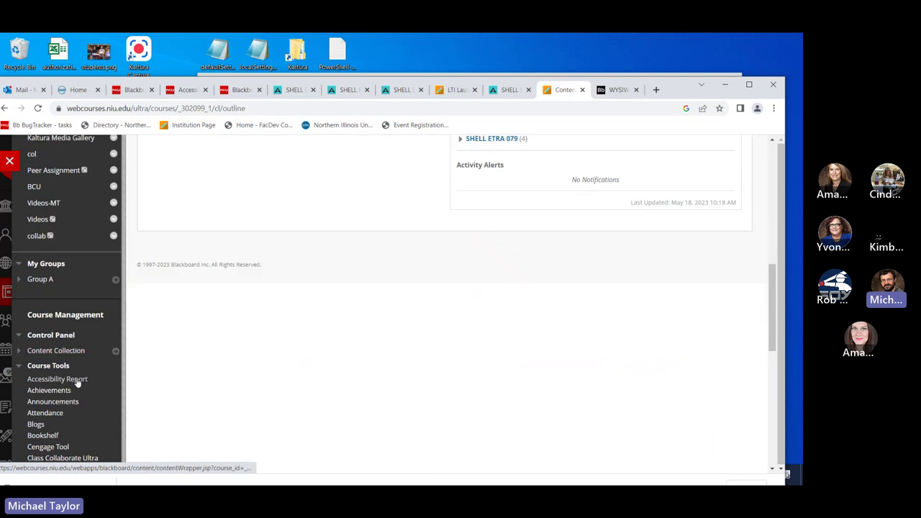
click(53, 381)
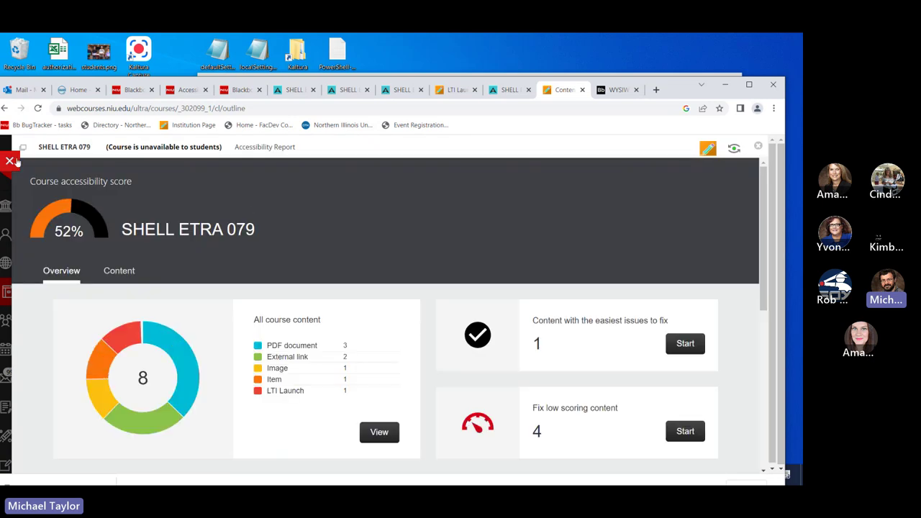
click(9, 160)
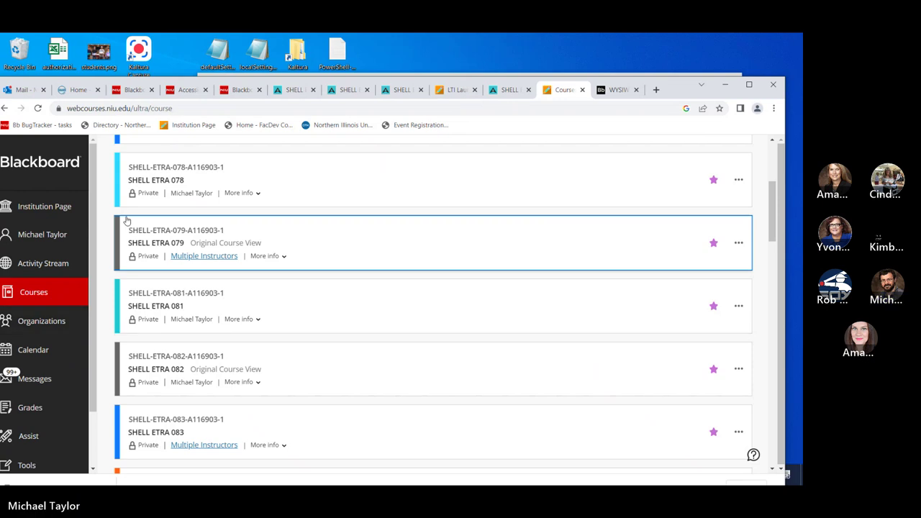
- Open SHELL ETRA 081 and list its Books & Course Tools, including the Ally Accessibility Report
click(156, 307)
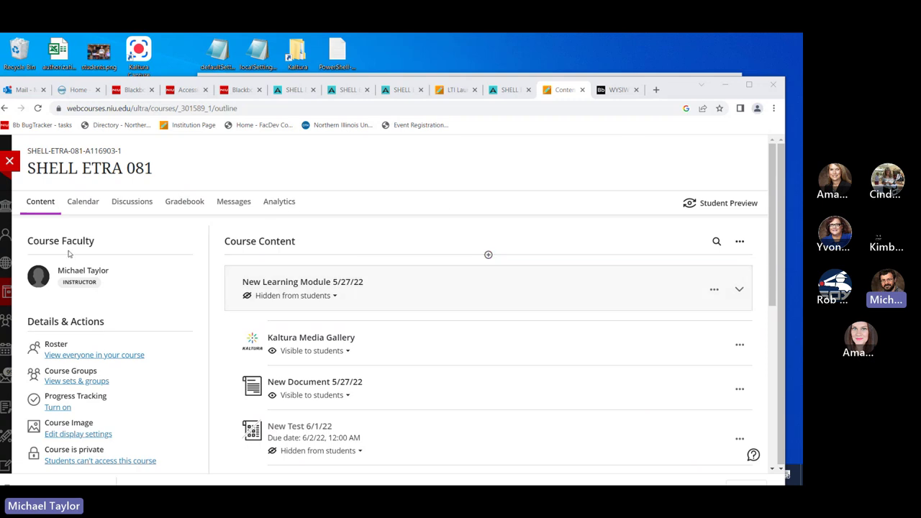
scroll(69, 268, down, 2)
scroll(70, 269, down, 3)
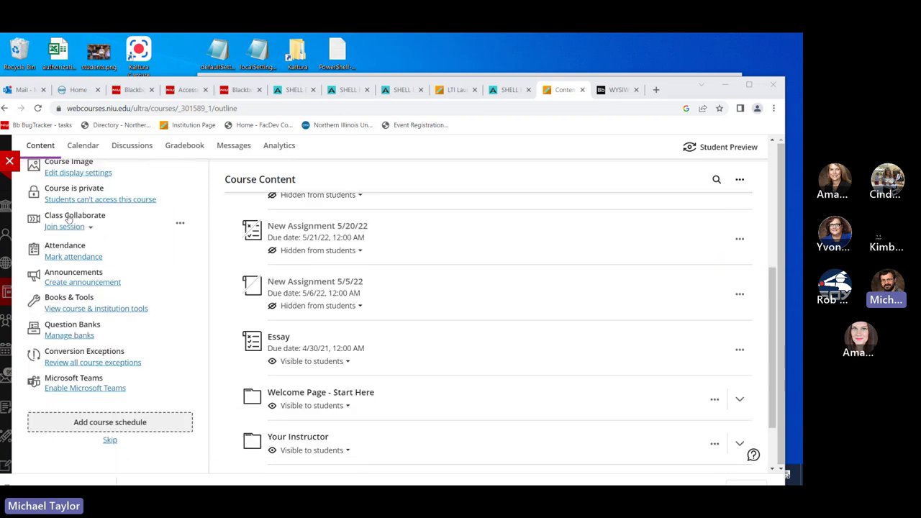
click(63, 310)
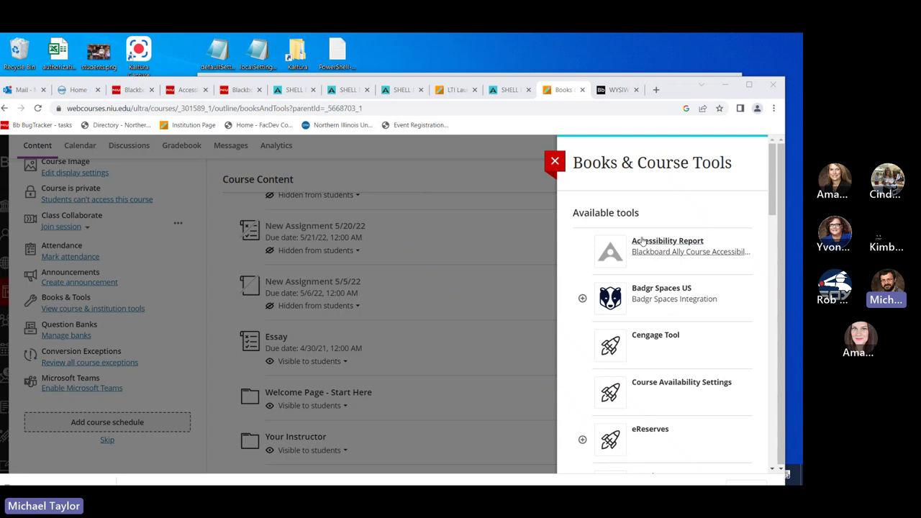
- Launch the Ally Accessibility Report for SHELL ETRA 081 and review its 85% score across 293 items
click(685, 249)
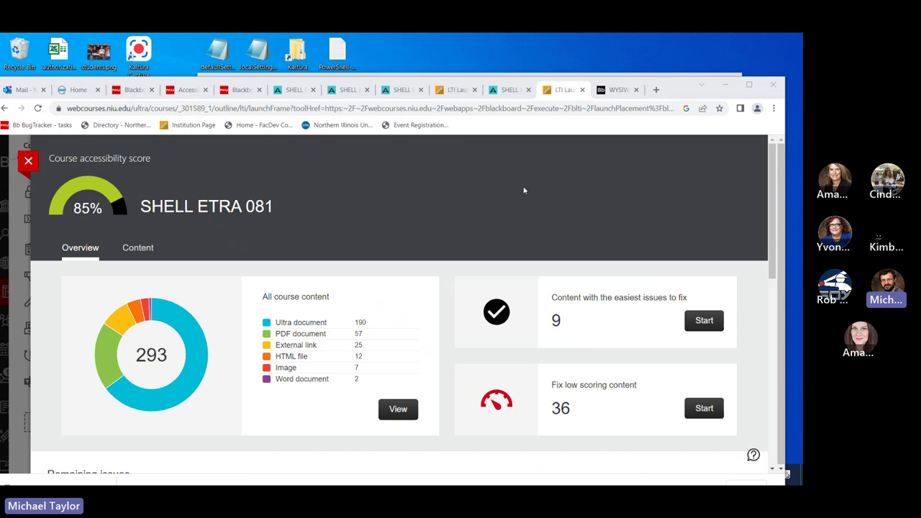
click(130, 208)
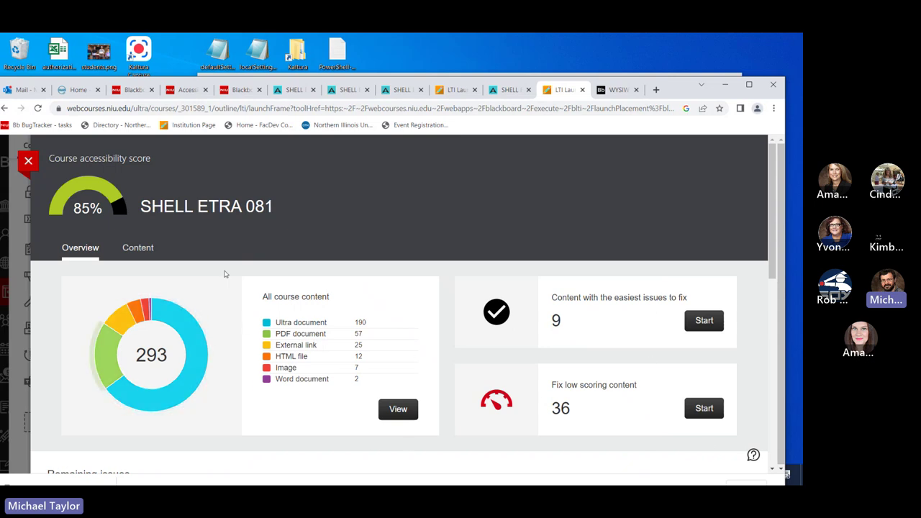
scroll(192, 253, down, 3)
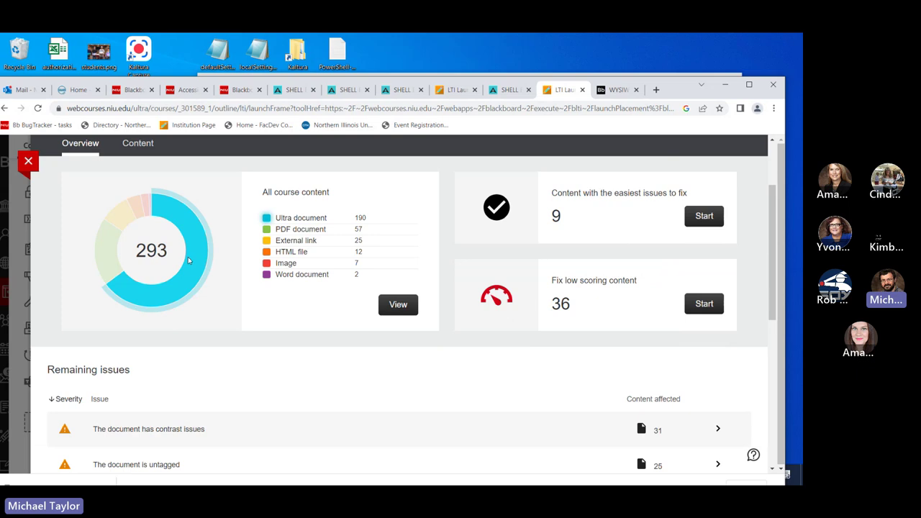
scroll(188, 260, up, 3)
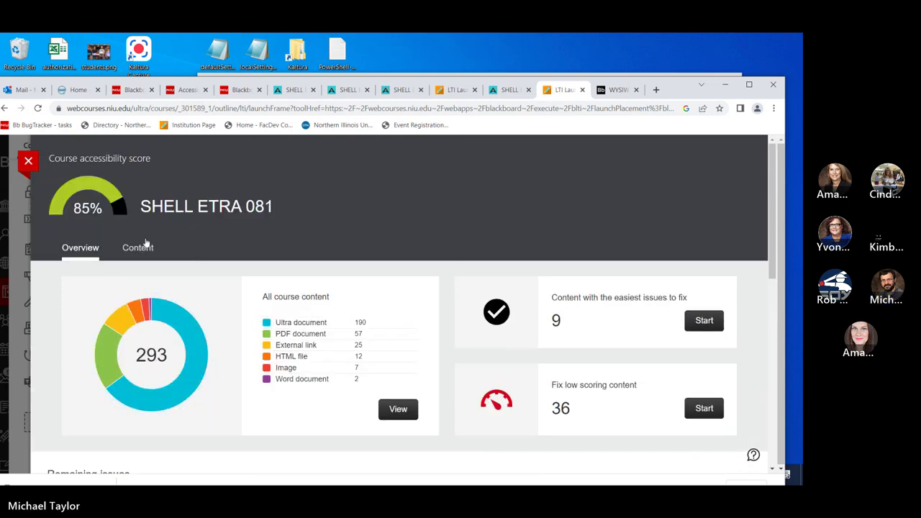
- Close the Ally accessibility report and scroll down the Course Content list
click(28, 161)
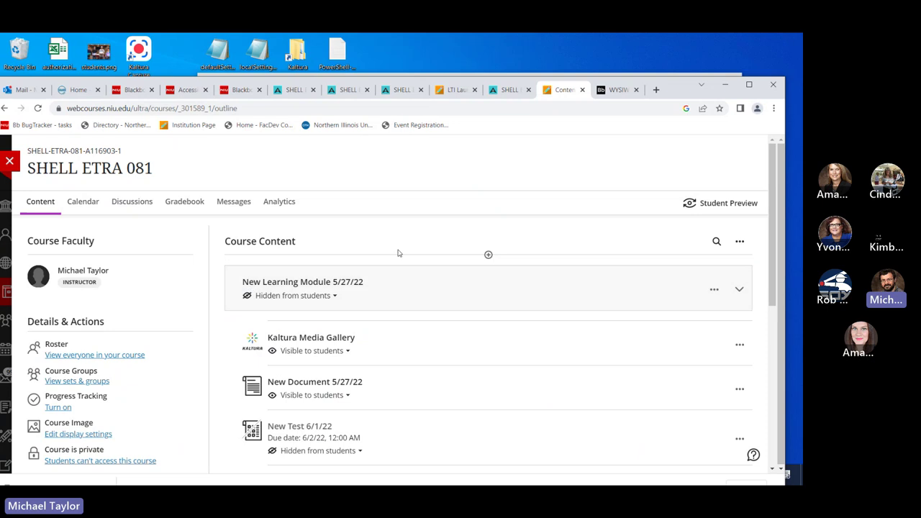
scroll(253, 323, down, 5)
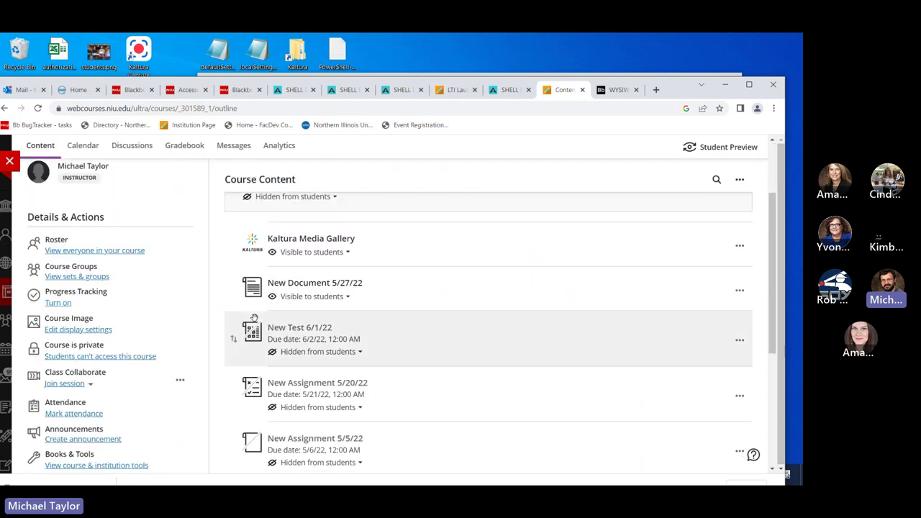
scroll(252, 322, down, 4)
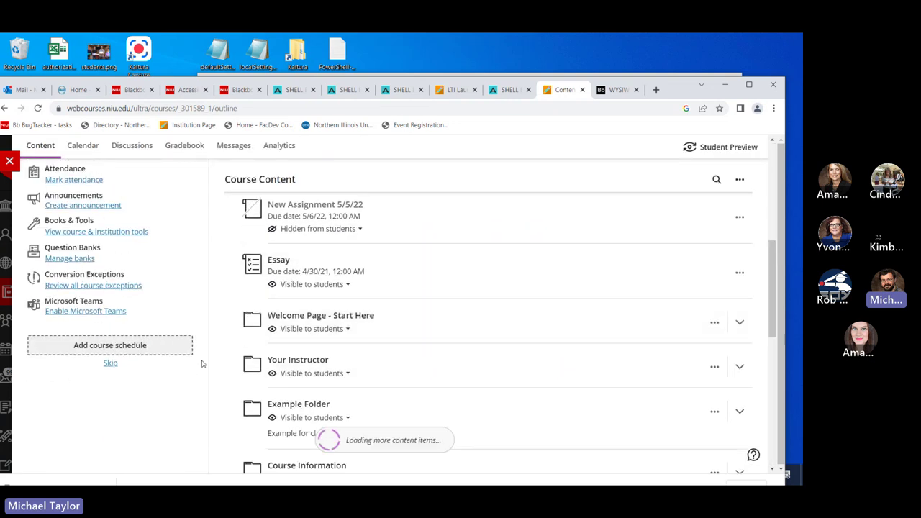
- Expand the Course Information folder and open the Course Syllabus document
click(362, 308)
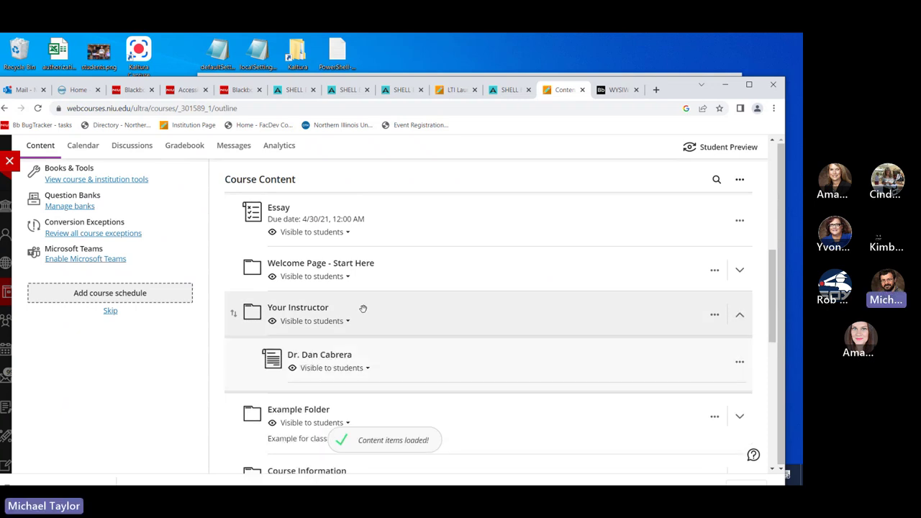
click(367, 313)
scroll(370, 314, down, 3)
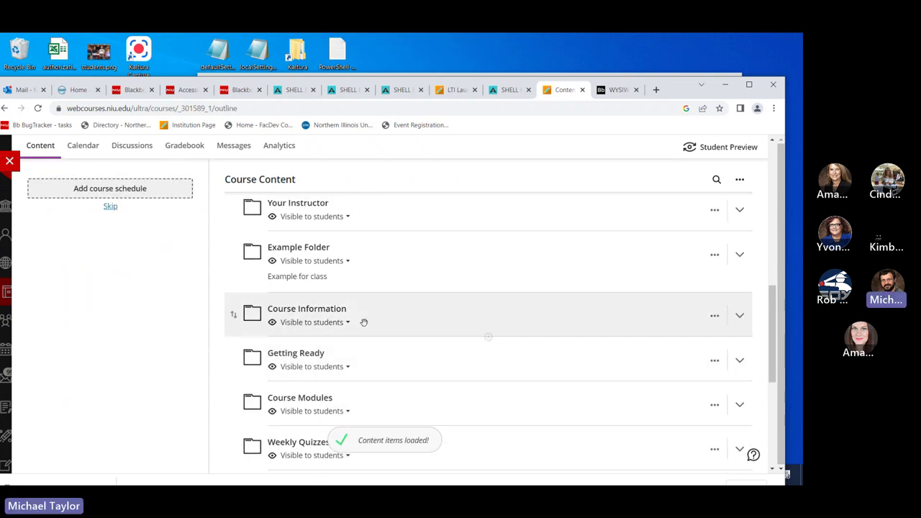
click(376, 314)
scroll(374, 313, down, 2)
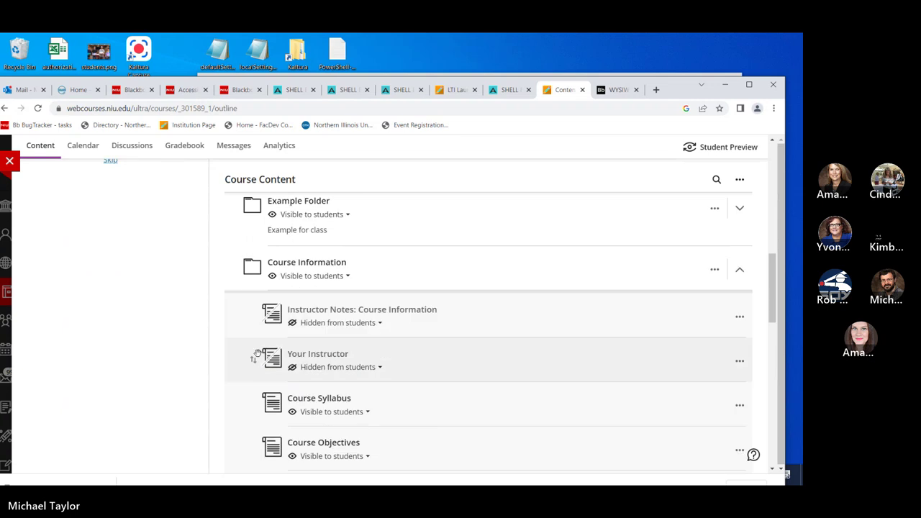
scroll(248, 261, down, 2)
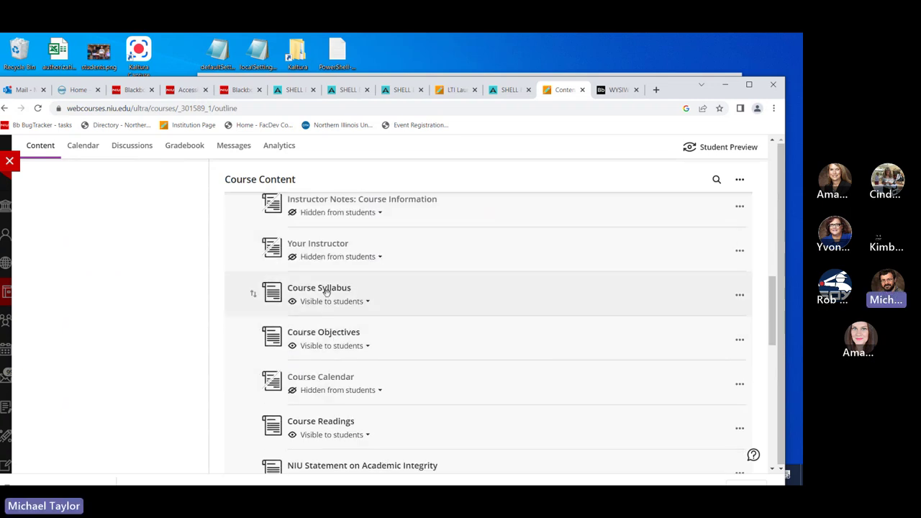
click(326, 291)
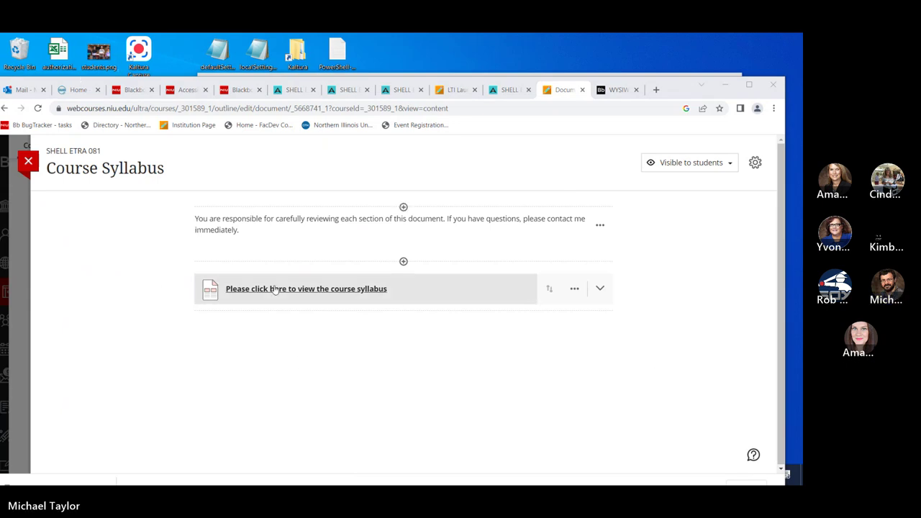
- Expand the inline preview of the 8-page syllabus PDF and scroll to page 2
click(338, 291)
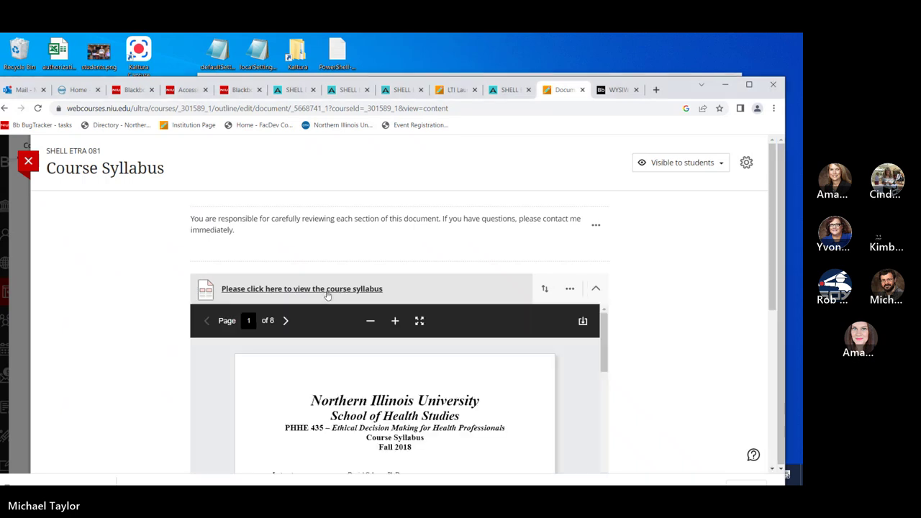
scroll(326, 294, down, 1)
scroll(324, 294, up, 1)
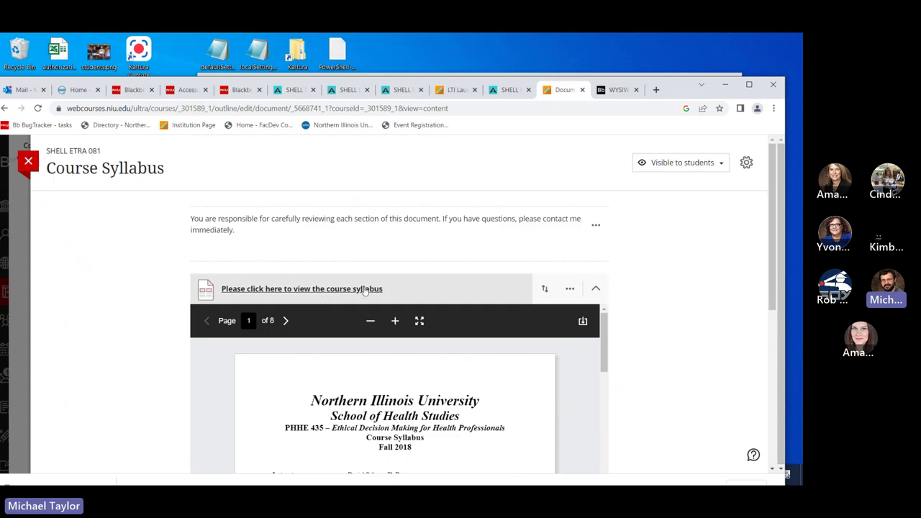
scroll(365, 352, down, 1)
scroll(359, 410, down, 3)
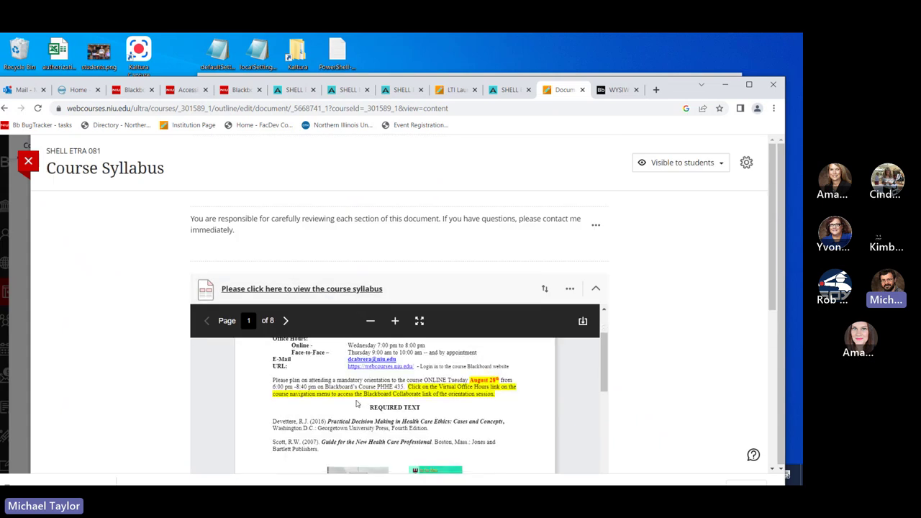
scroll(338, 370, up, 5)
scroll(330, 396, down, 10)
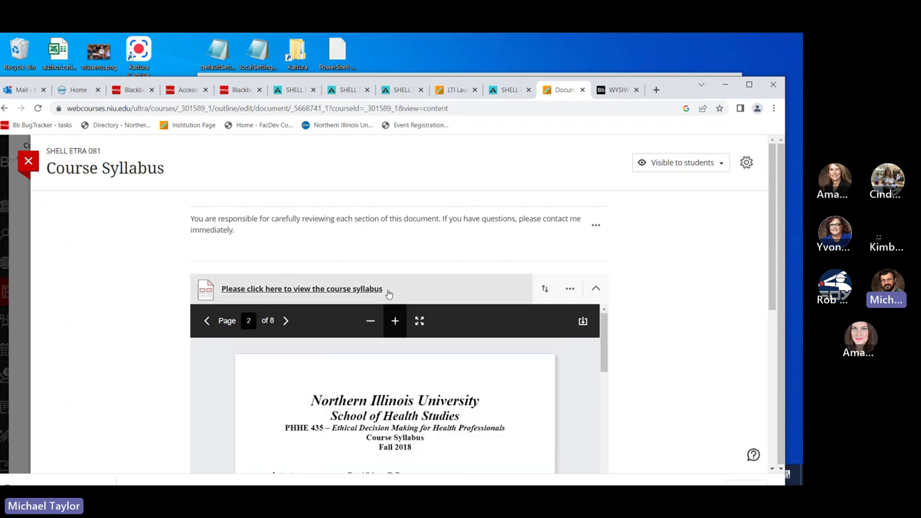
click(28, 165)
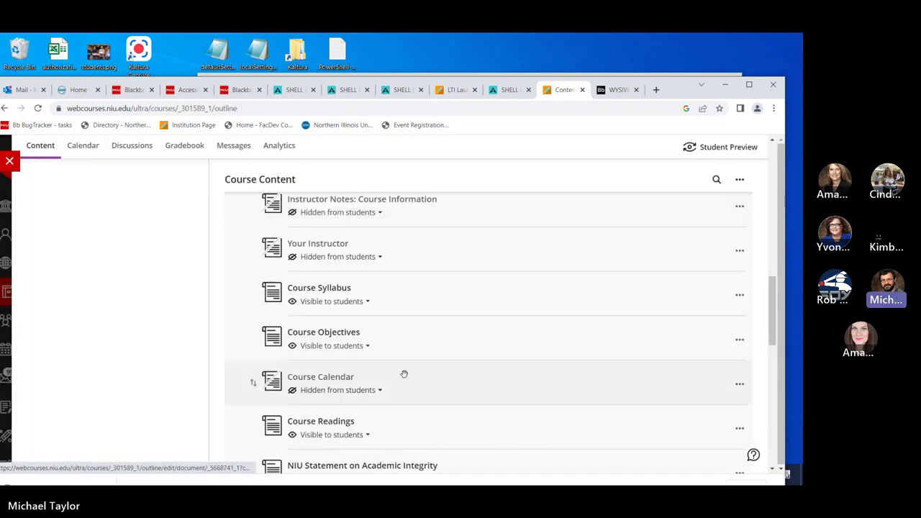
scroll(323, 346, down, 1)
scroll(319, 370, up, 1)
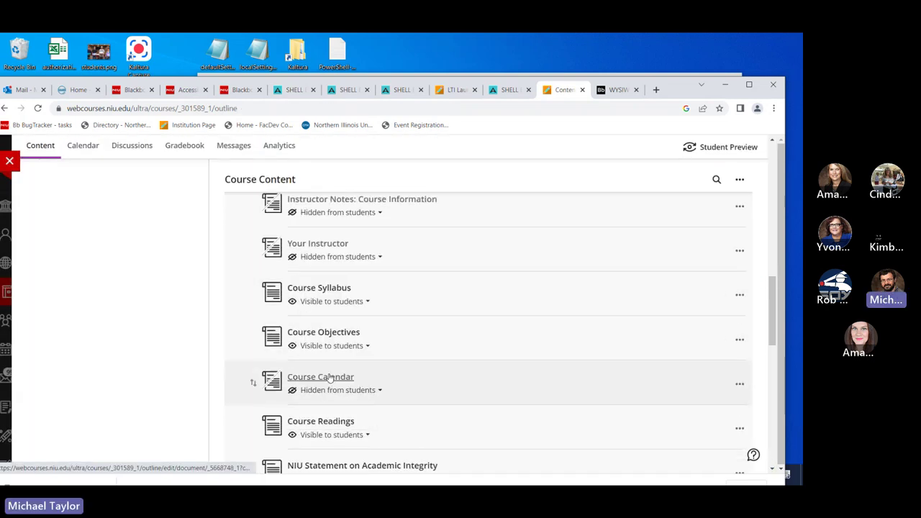
scroll(313, 321, up, 3)
scroll(319, 315, down, 3)
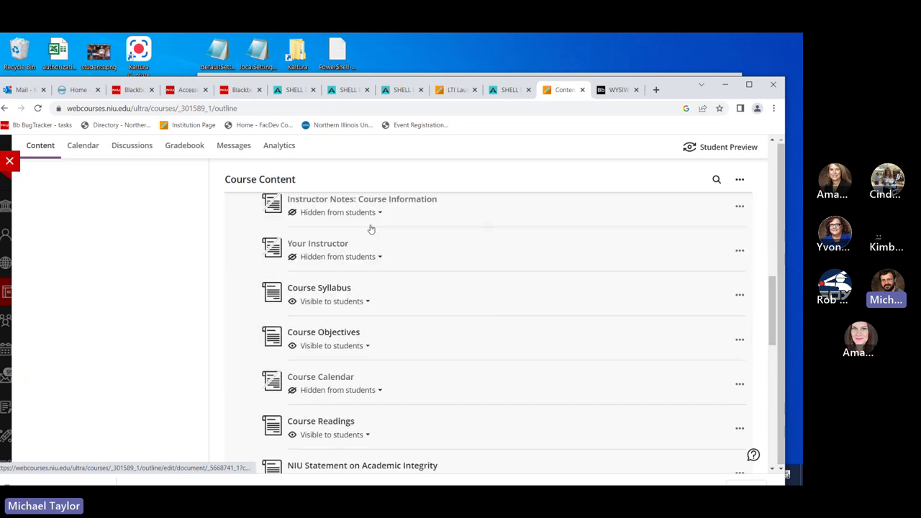
scroll(369, 288, down, 2)
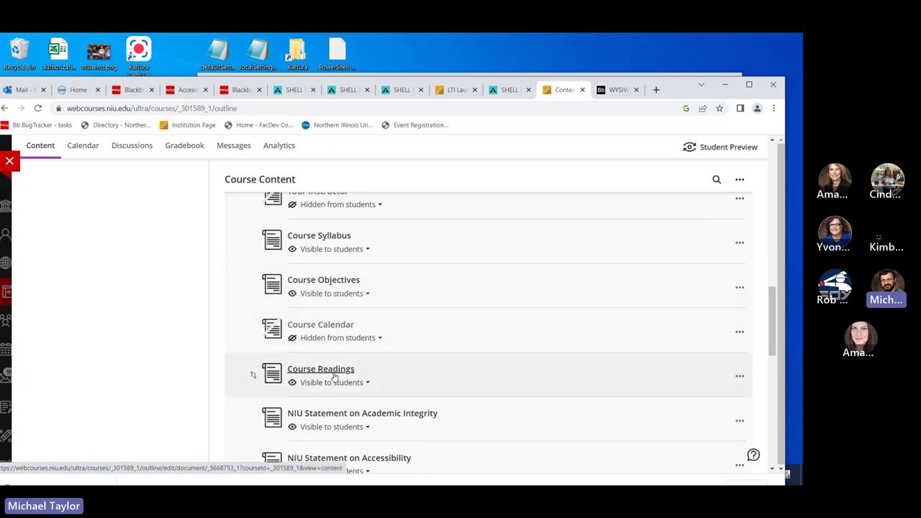
scroll(348, 369, down, 3)
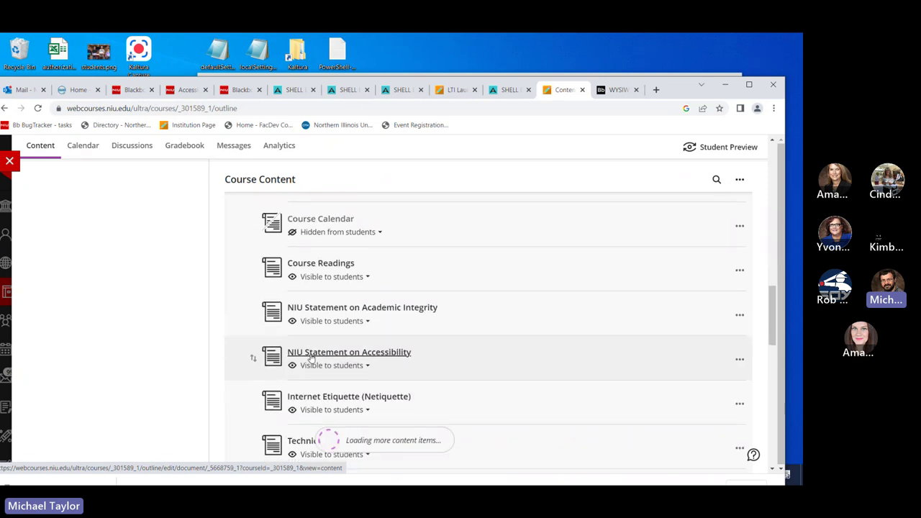
scroll(317, 359, down, 2)
scroll(314, 363, down, 1)
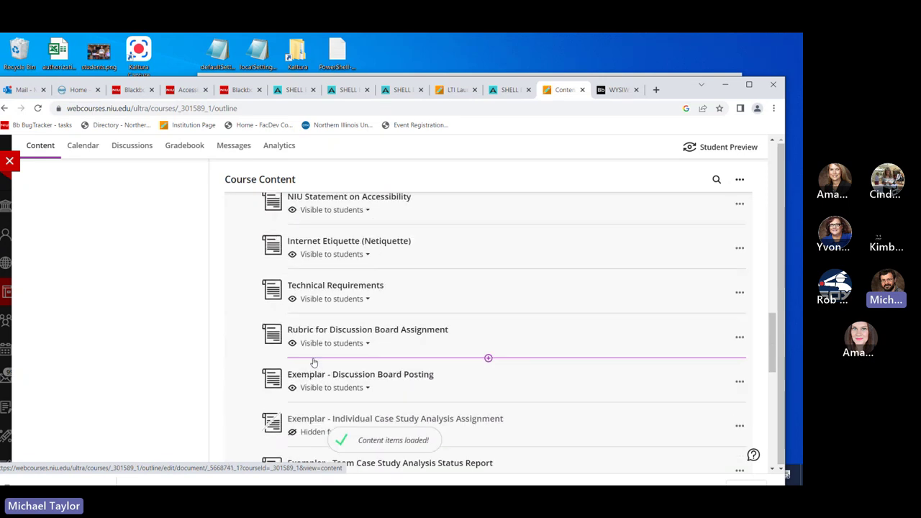
scroll(314, 362, up, 5)
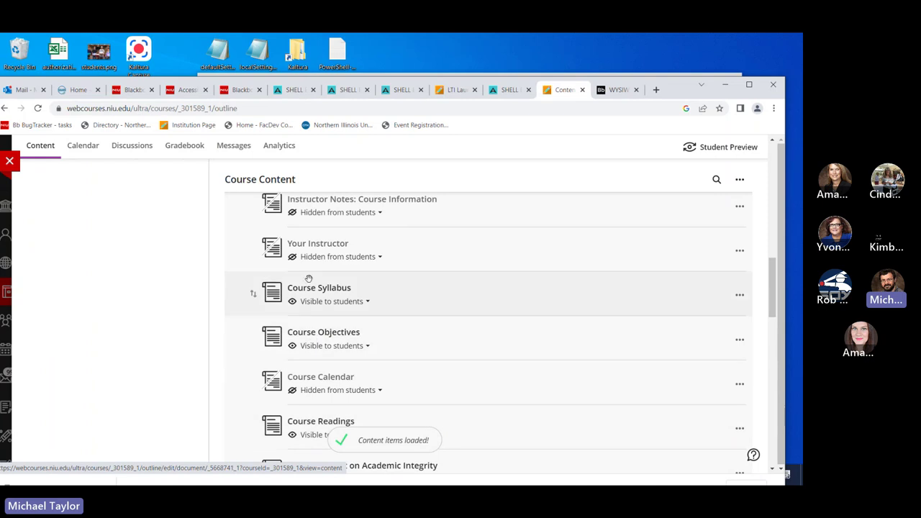
scroll(307, 279, up, 2)
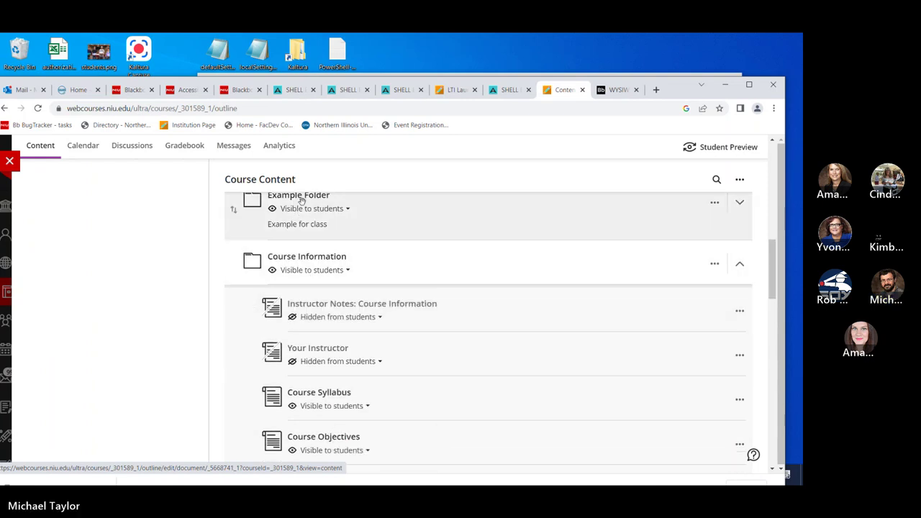
scroll(161, 236, up, 10)
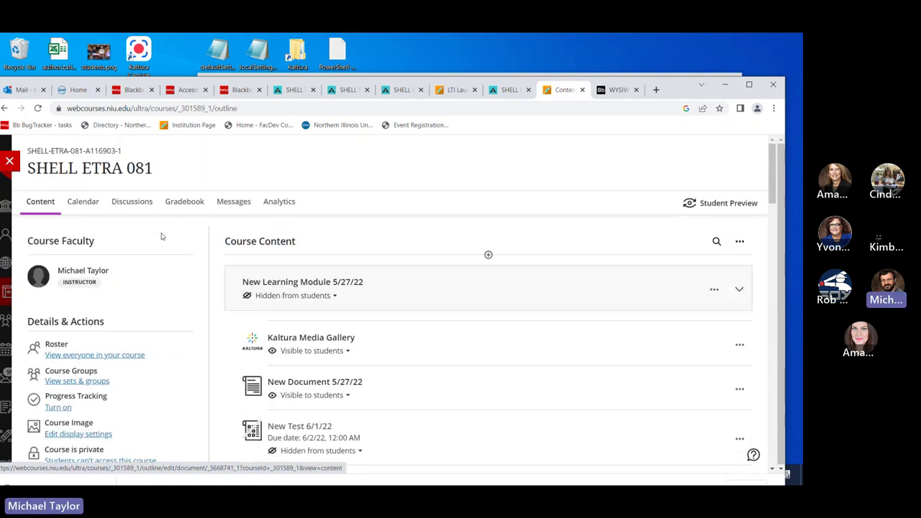
scroll(161, 236, down, 3)
scroll(263, 286, up, 1)
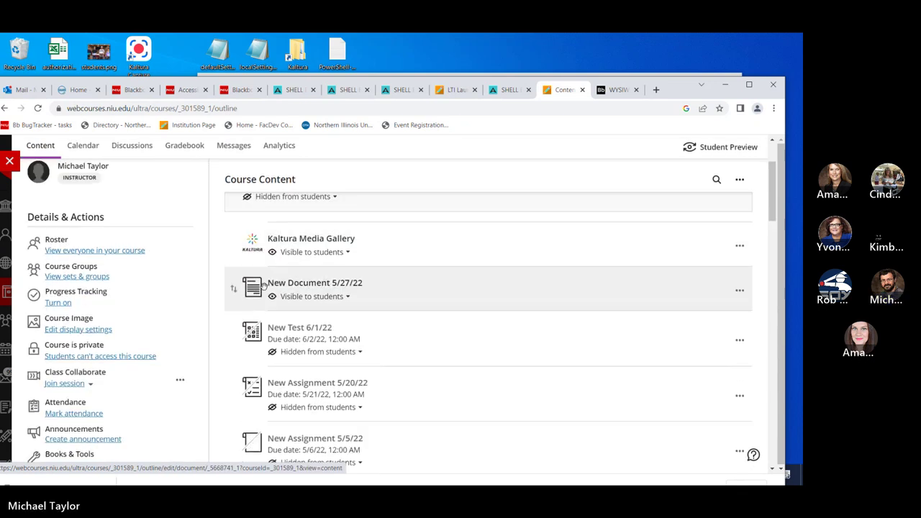
scroll(263, 288, down, 2)
scroll(252, 288, up, 2)
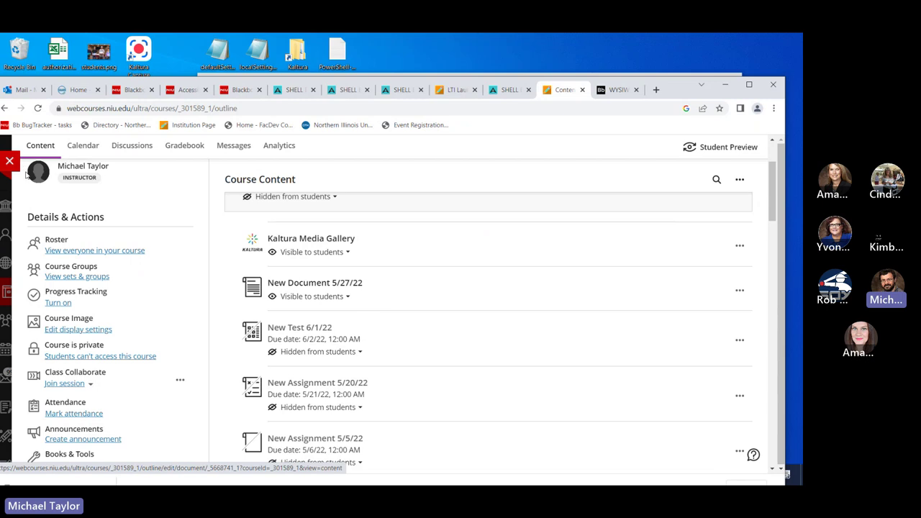
scroll(200, 283, down, 3)
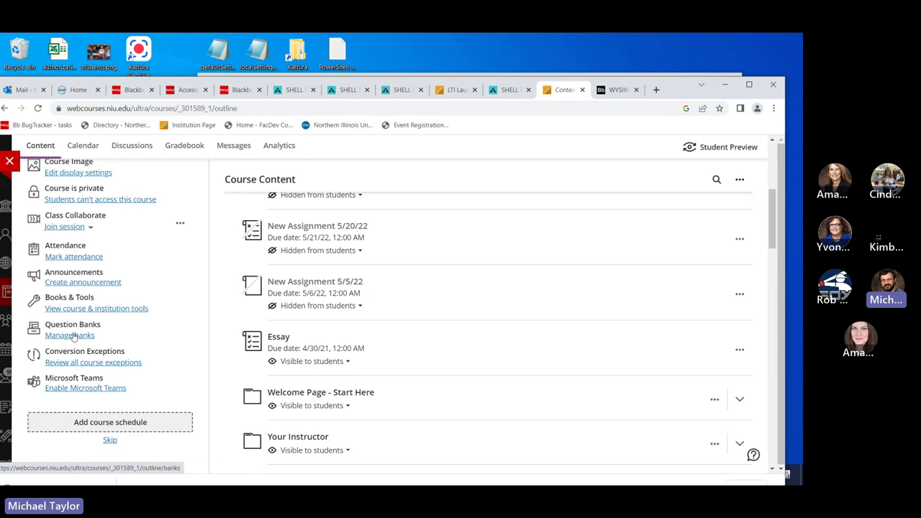
- Launch the Accessibility Report from course tools and list content items, with module PDFs at 6%, on the Content tab
click(78, 308)
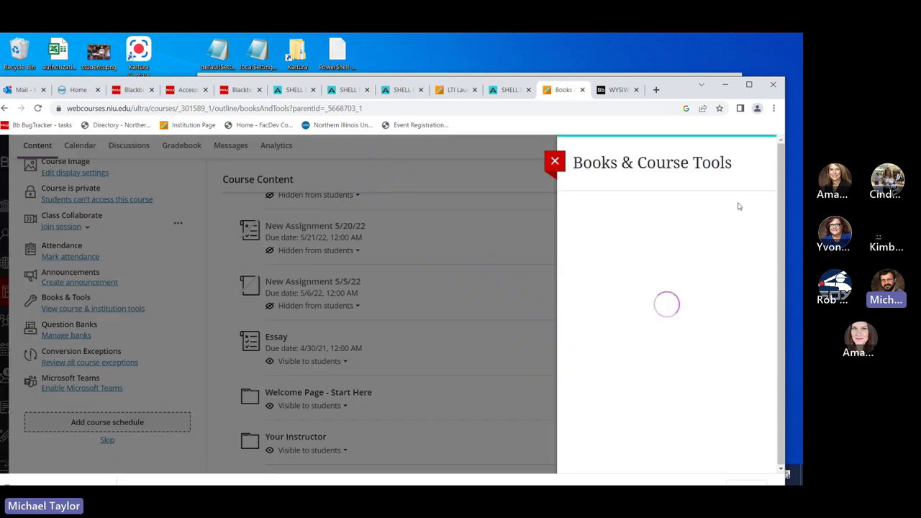
click(667, 245)
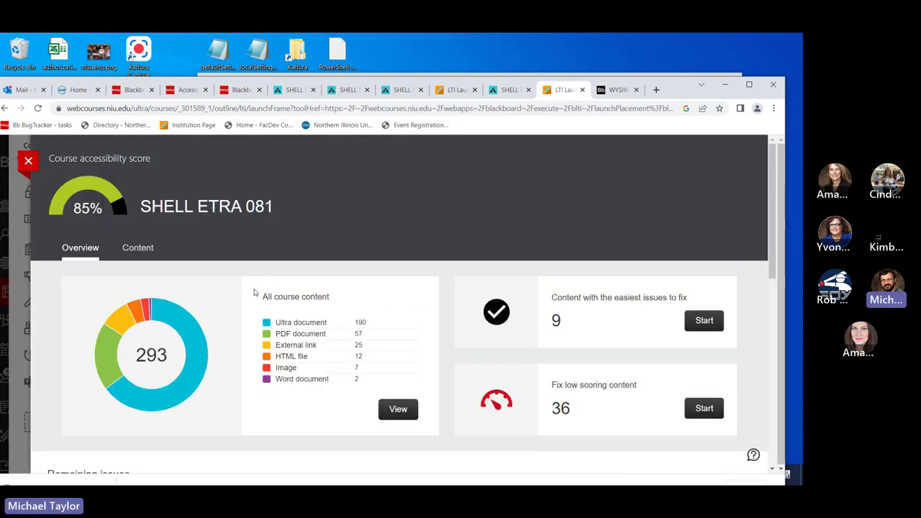
scroll(250, 291, down, 2)
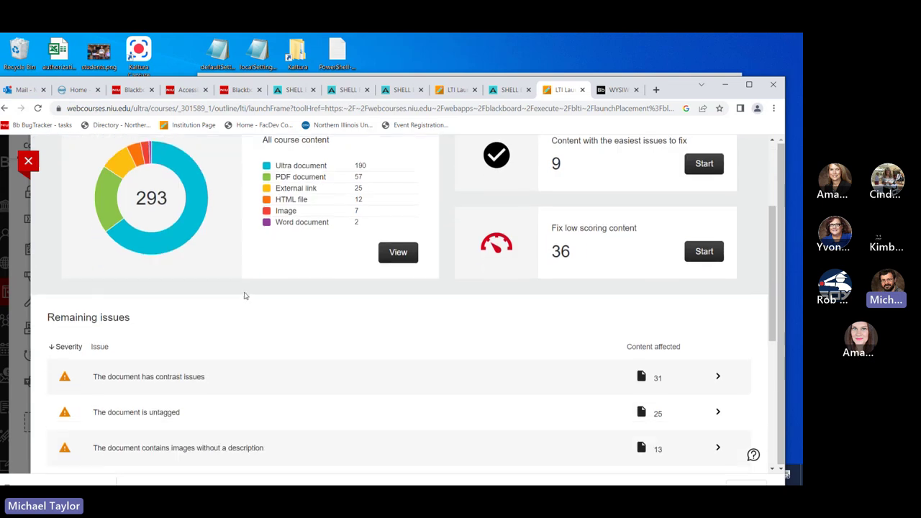
scroll(216, 288, up, 3)
click(134, 248)
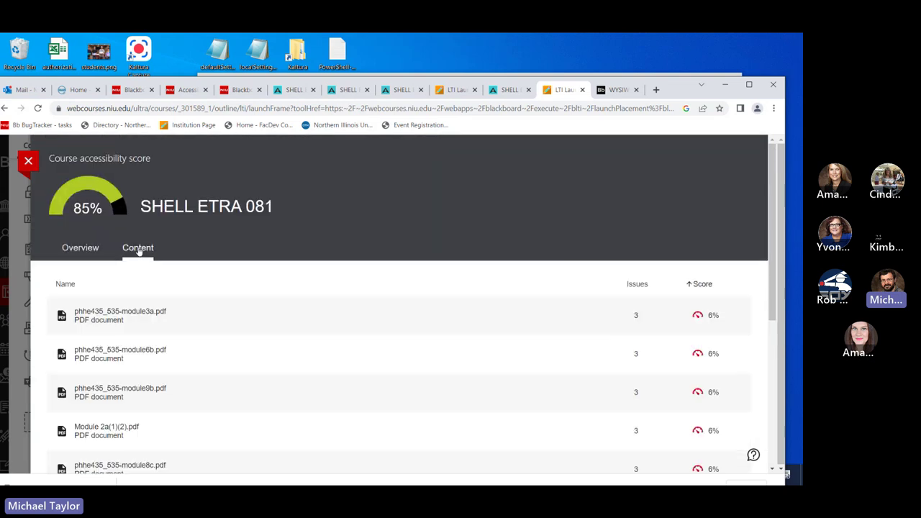
scroll(113, 346, down, 1)
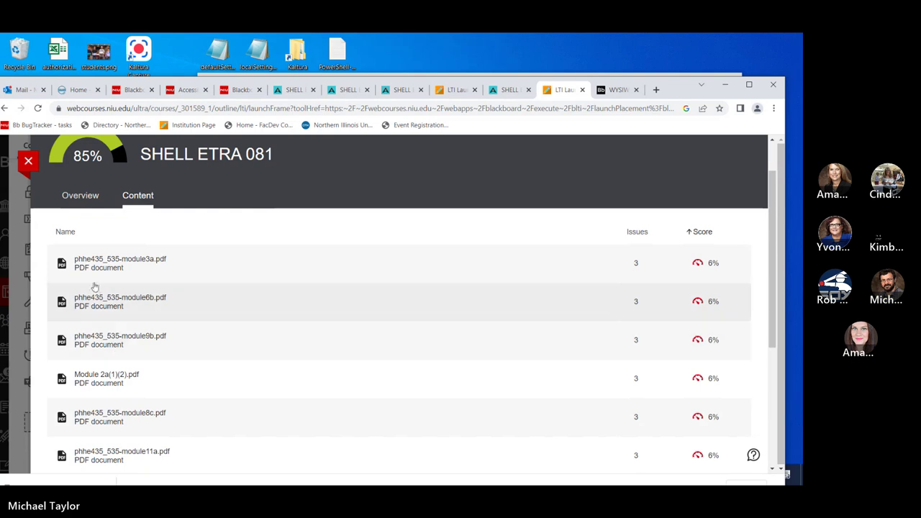
scroll(96, 295, down, 2)
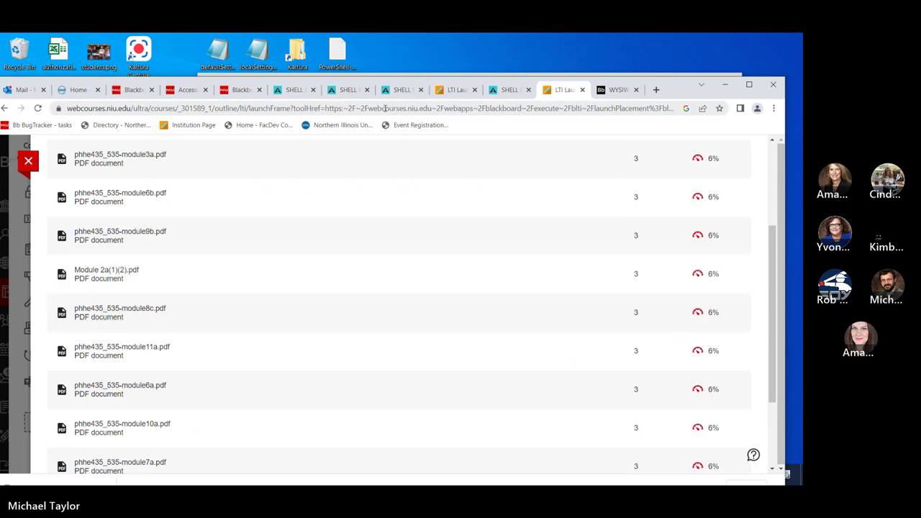
- Switch through the SHELL tabs to the Ally feedback for the undescribed portrait image at 25%
click(292, 90)
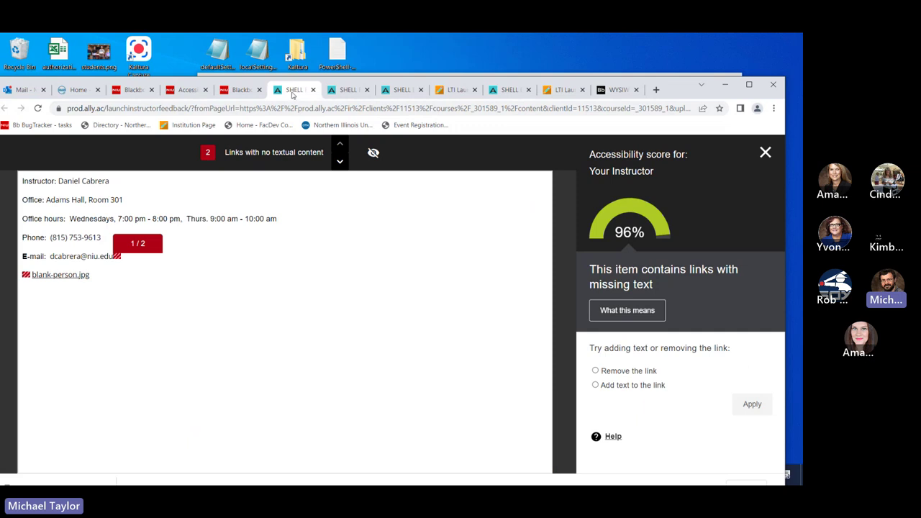
click(348, 90)
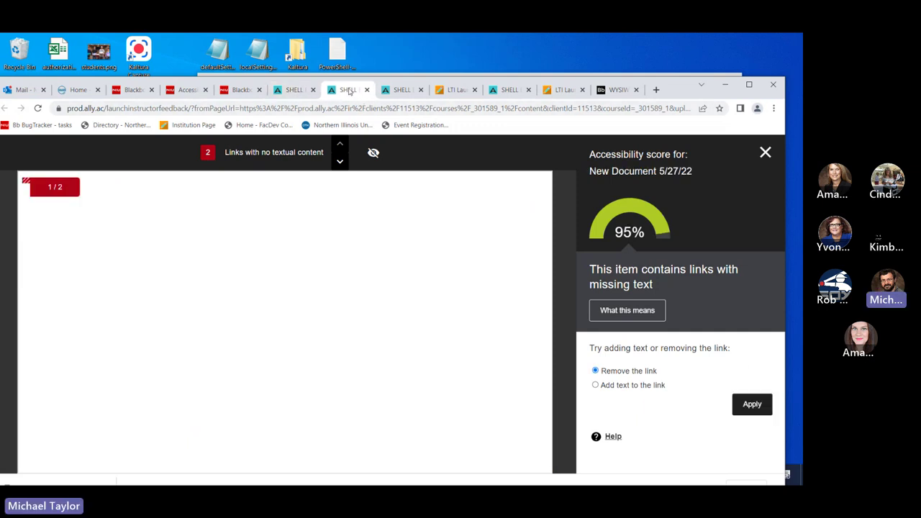
click(402, 90)
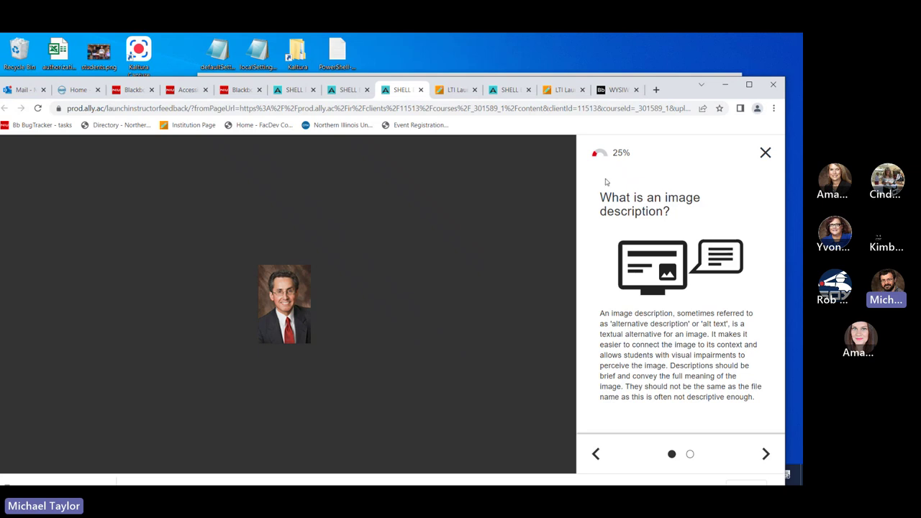
- Dismiss the image-description explainer and review the photo's missing-description issue
drag(636, 154, 616, 157)
click(764, 153)
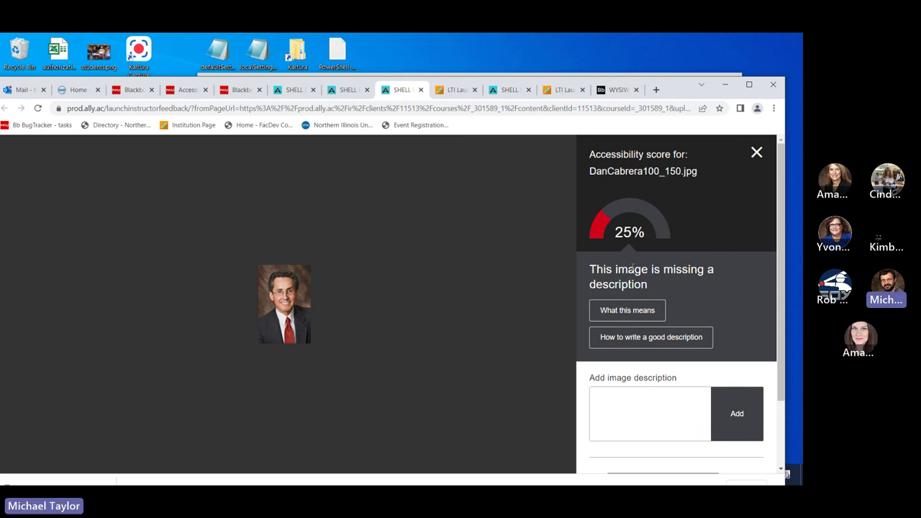
mouse_move(595, 269)
mouse_down()
mouse_move(710, 281)
mouse_move(589, 271)
mouse_up()
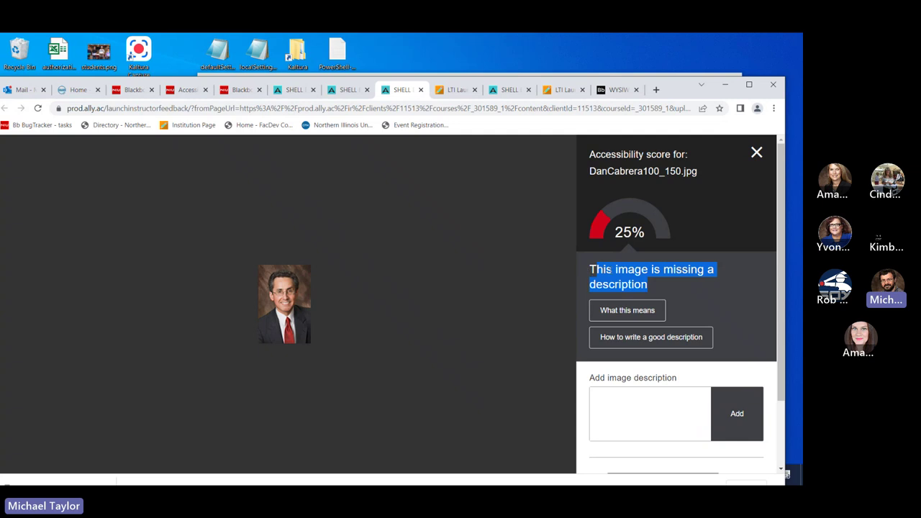
scroll(619, 334, down, 2)
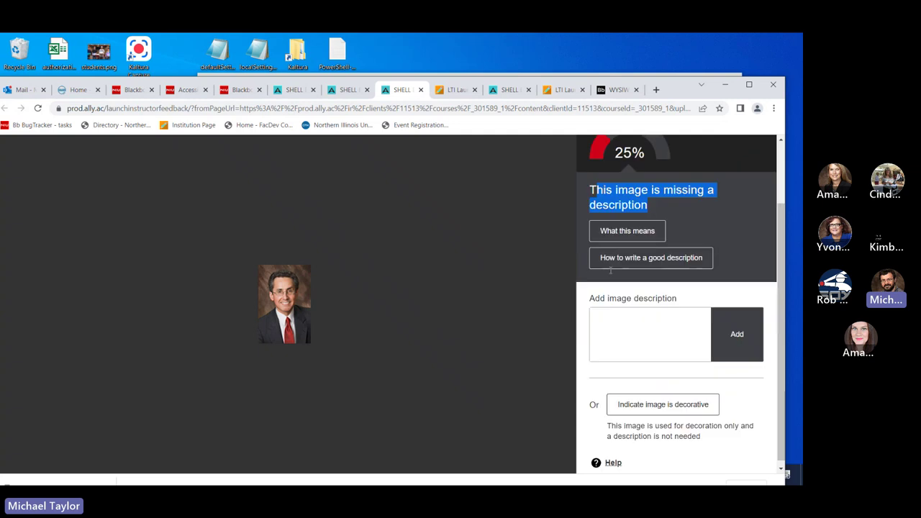
- Enter the instructor's name as the photo description, submit it, and close the Oops error
click(609, 322)
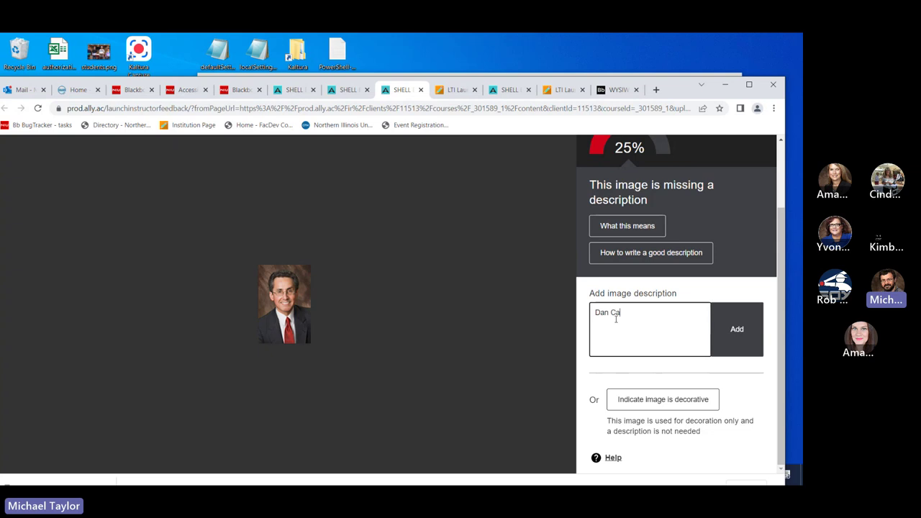
text(bre)
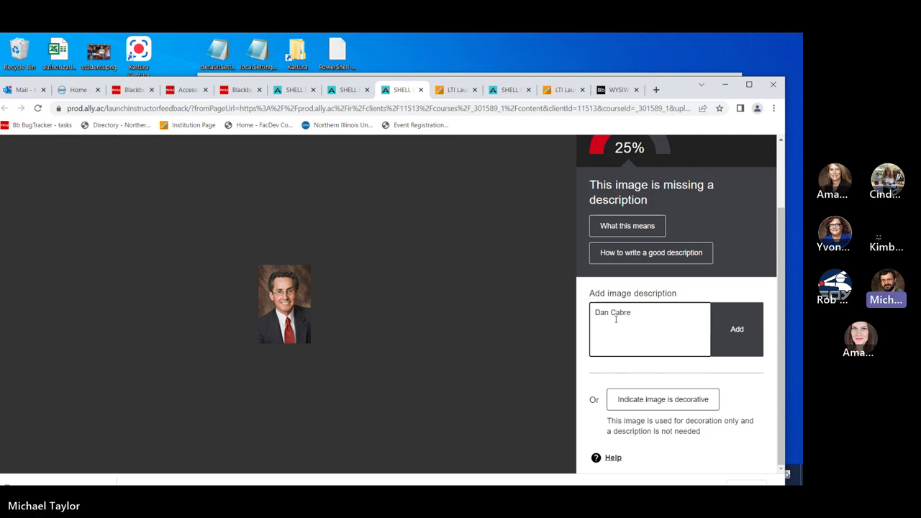
key(BackSpace)
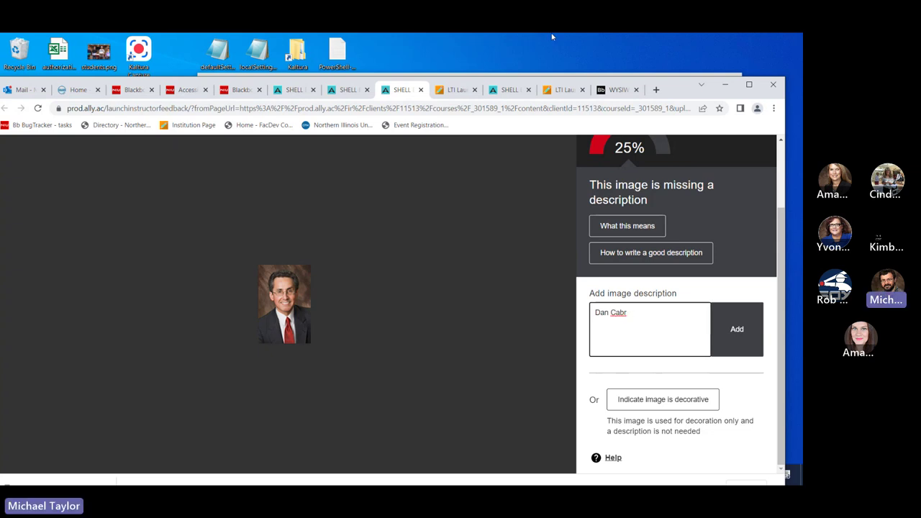
scroll(612, 296, up, 2)
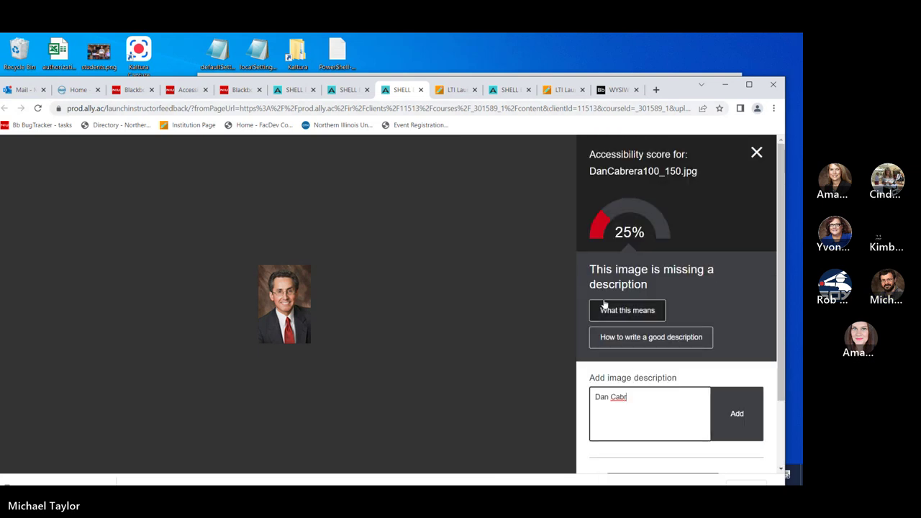
scroll(600, 304, down, 2)
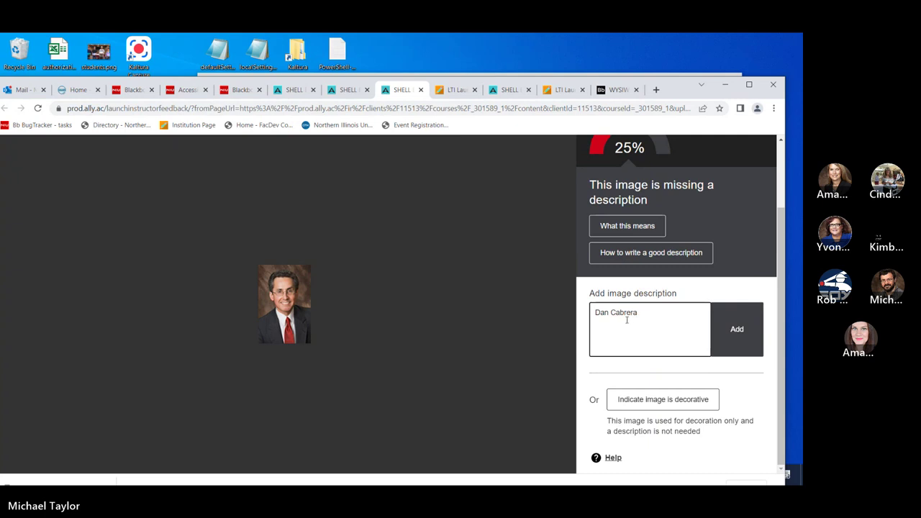
drag(644, 315, 594, 315)
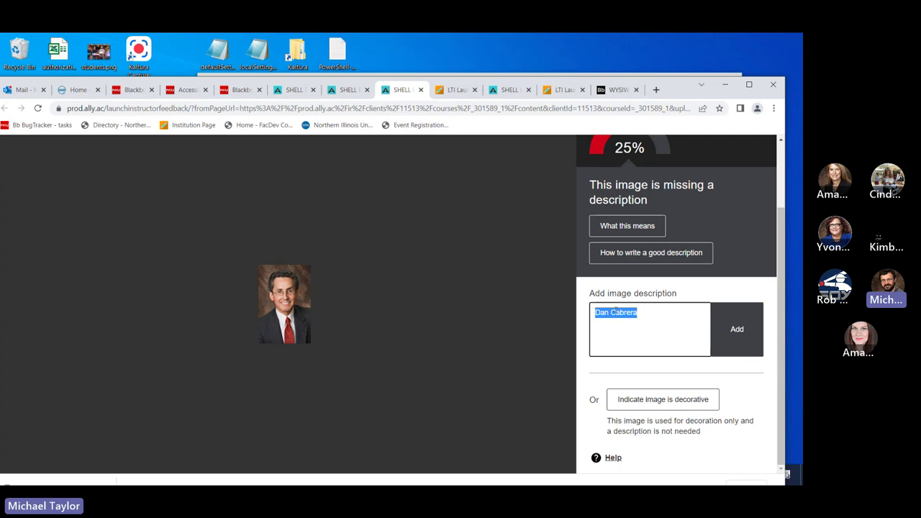
click(737, 330)
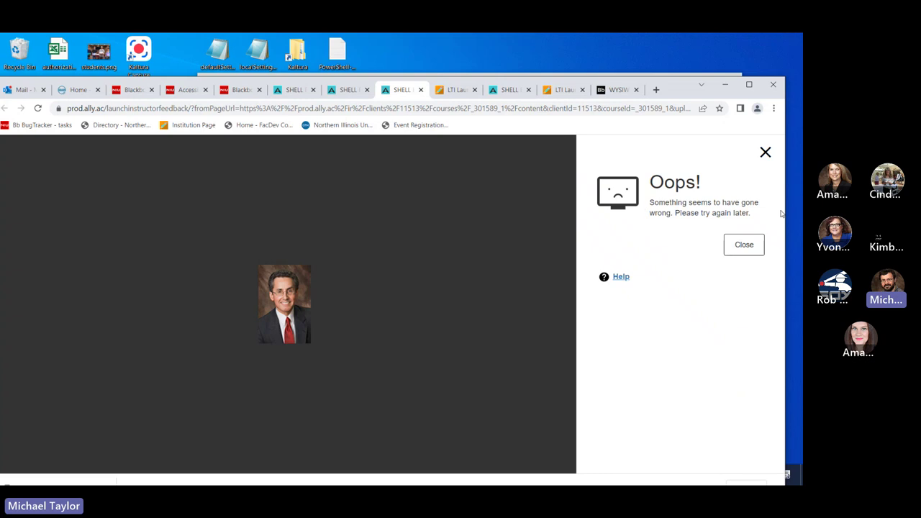
click(748, 248)
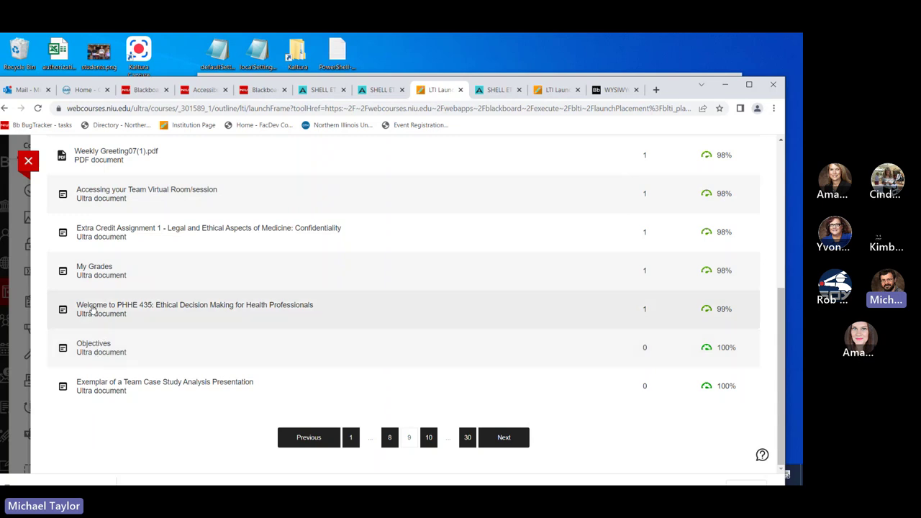
- Browse content list pages 7, 8 and 9 to review the item accessibility scores
scroll(92, 311, up, 5)
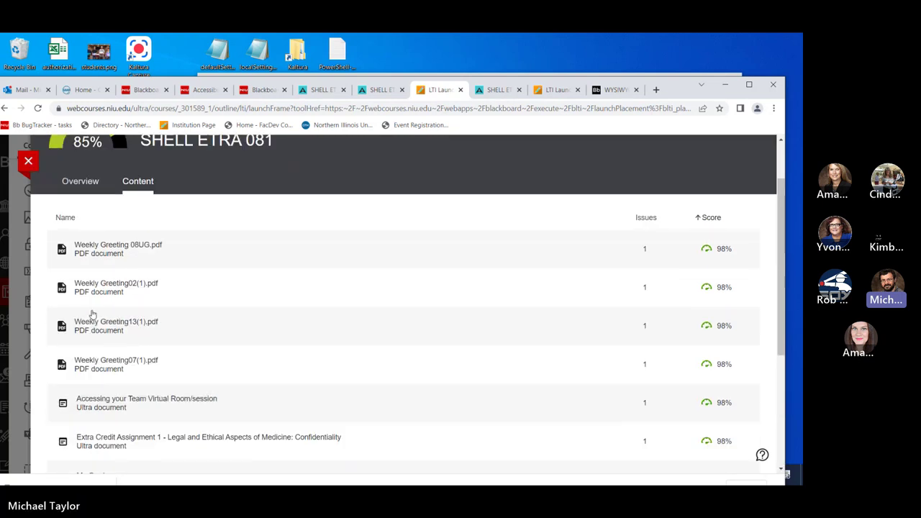
scroll(265, 350, down, 2)
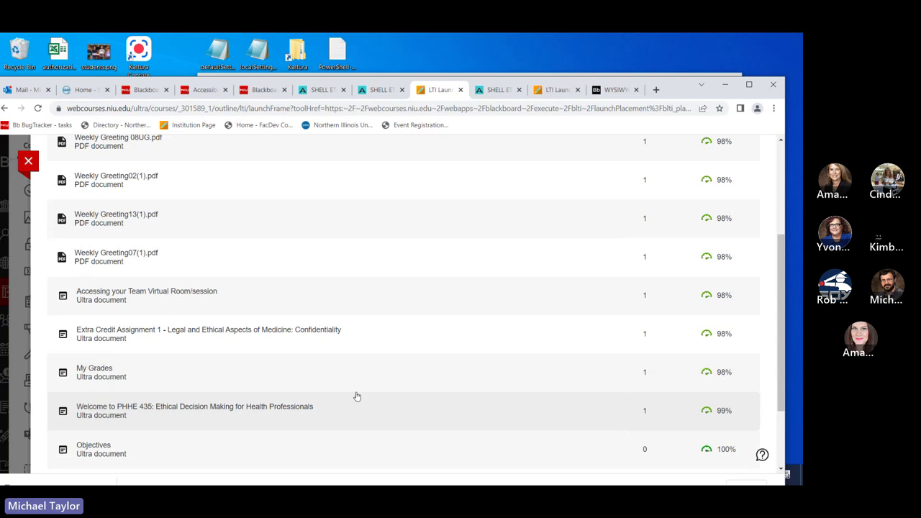
scroll(357, 396, down, 3)
click(301, 446)
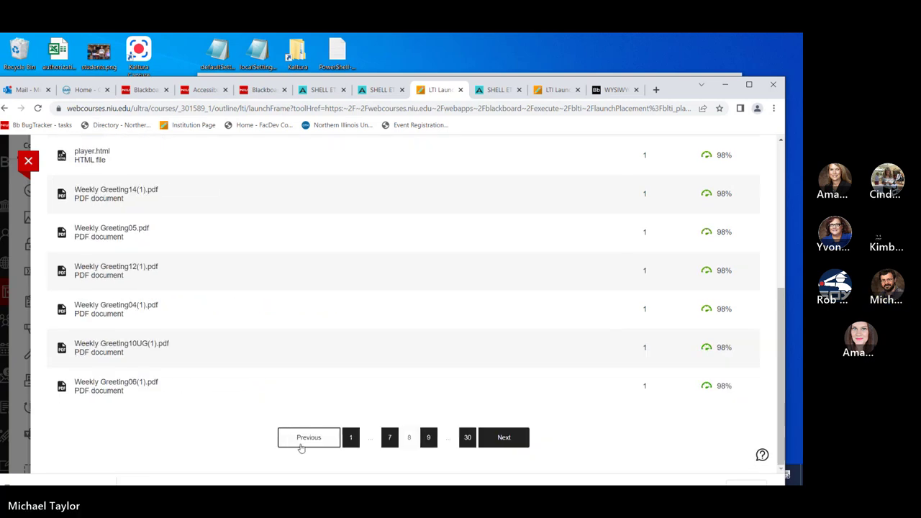
click(307, 444)
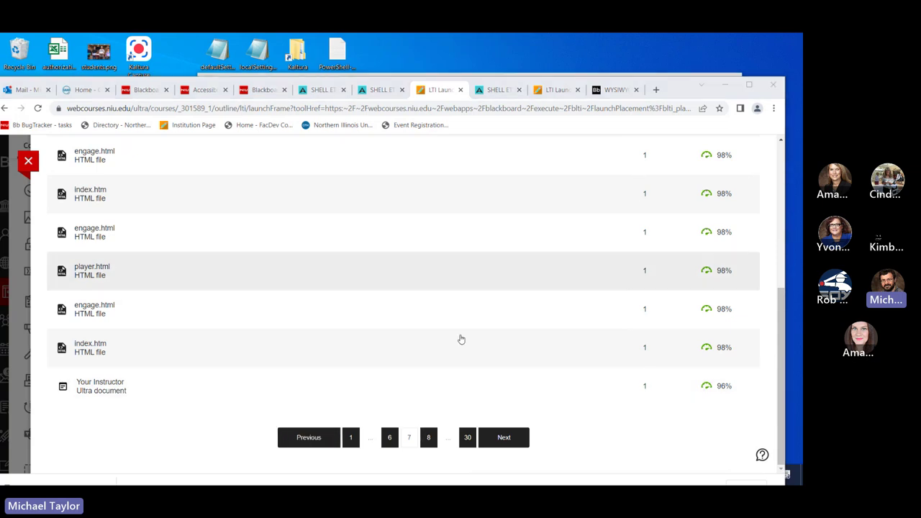
click(504, 438)
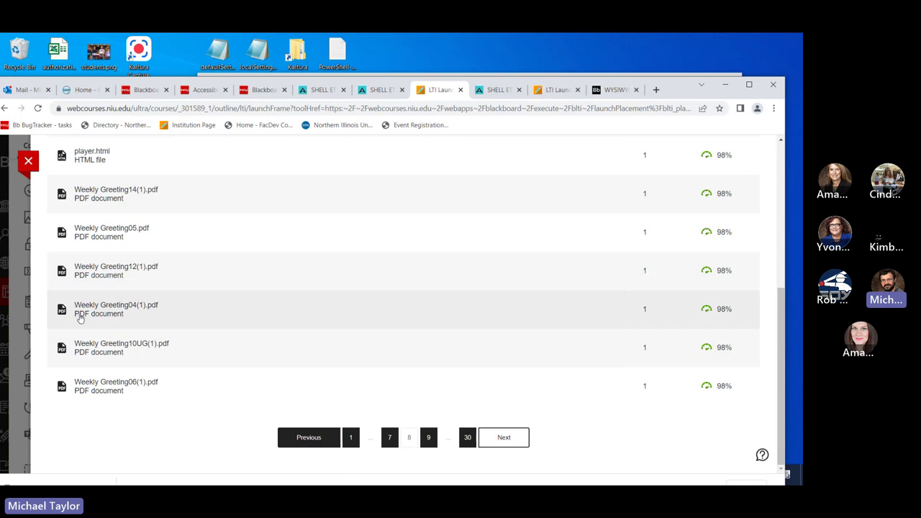
scroll(81, 319, up, 3)
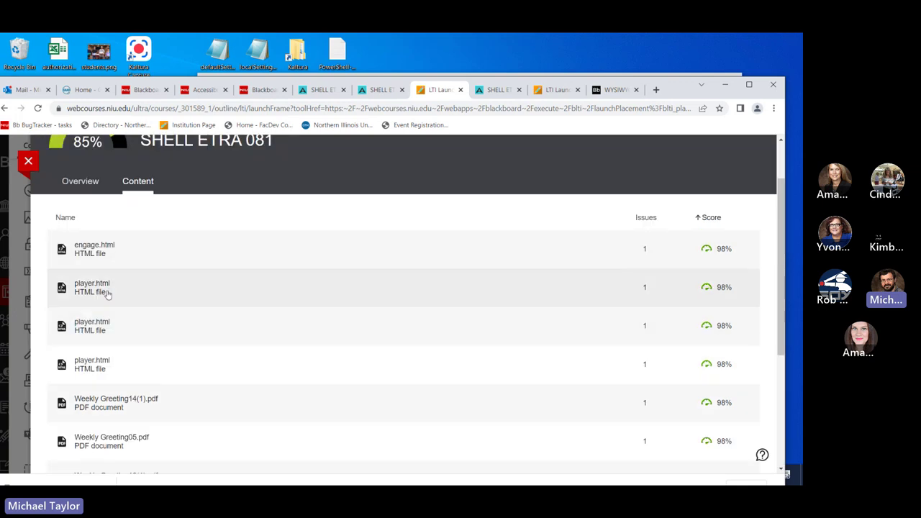
scroll(107, 293, down, 3)
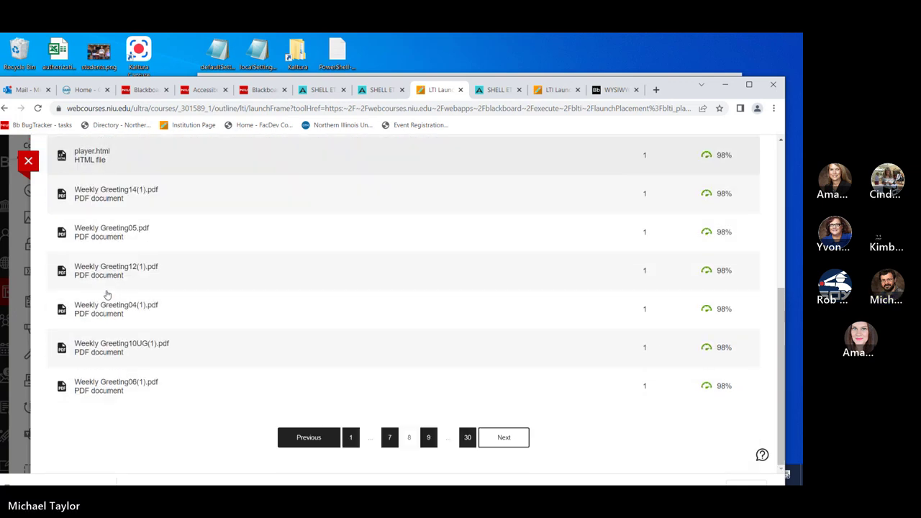
click(517, 443)
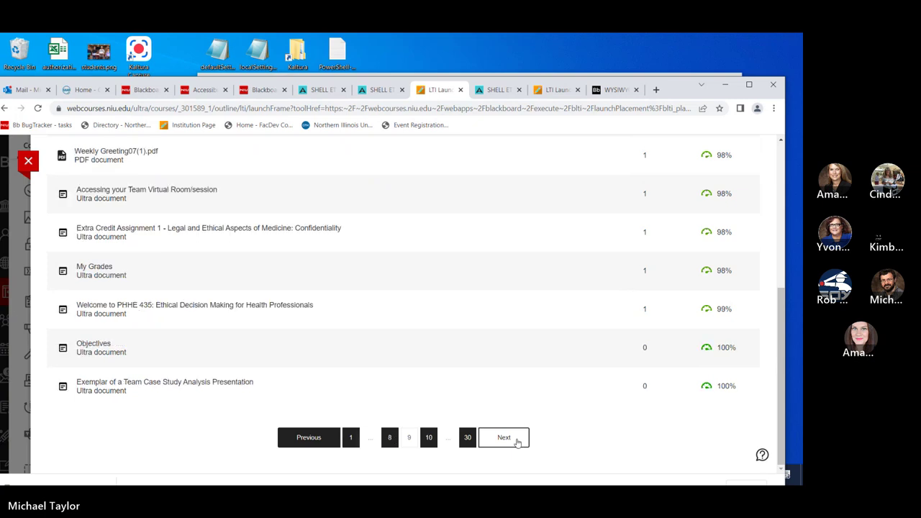
scroll(144, 302, up, 4)
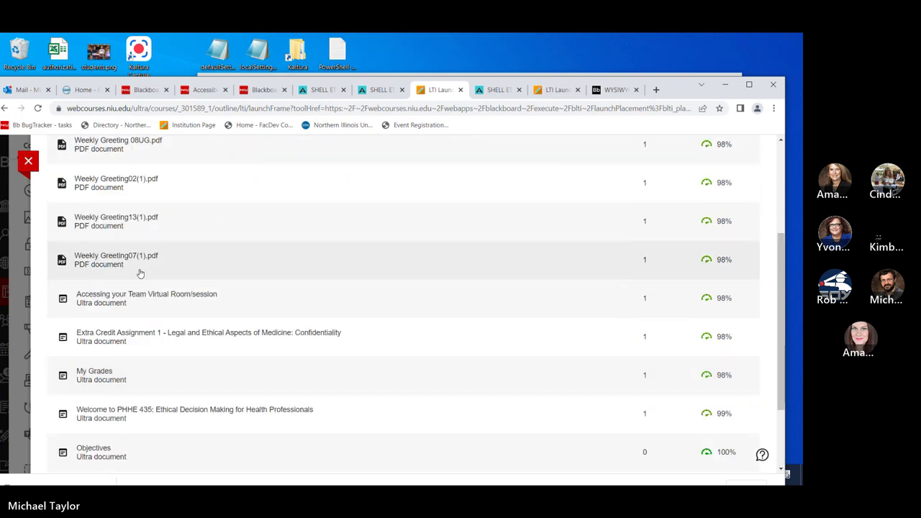
scroll(79, 309, down, 2)
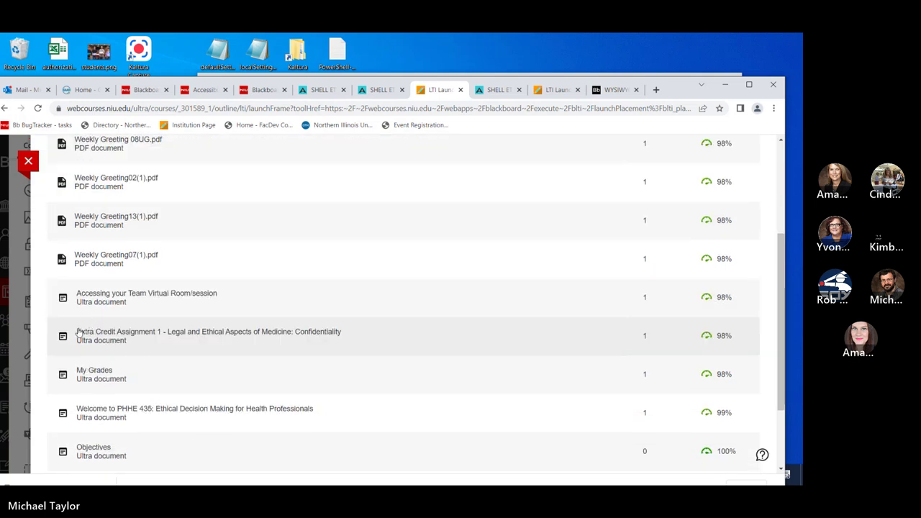
scroll(80, 329, down, 1)
scroll(79, 331, up, 3)
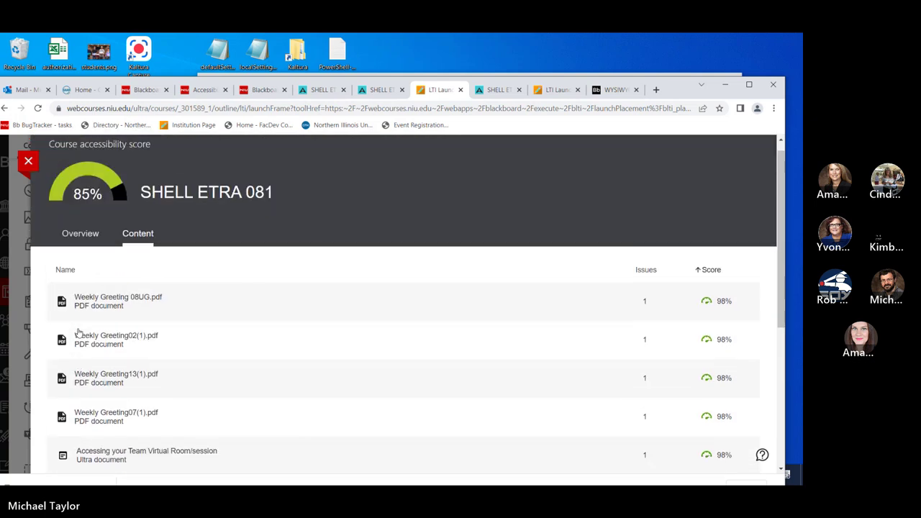
scroll(79, 331, up, 1)
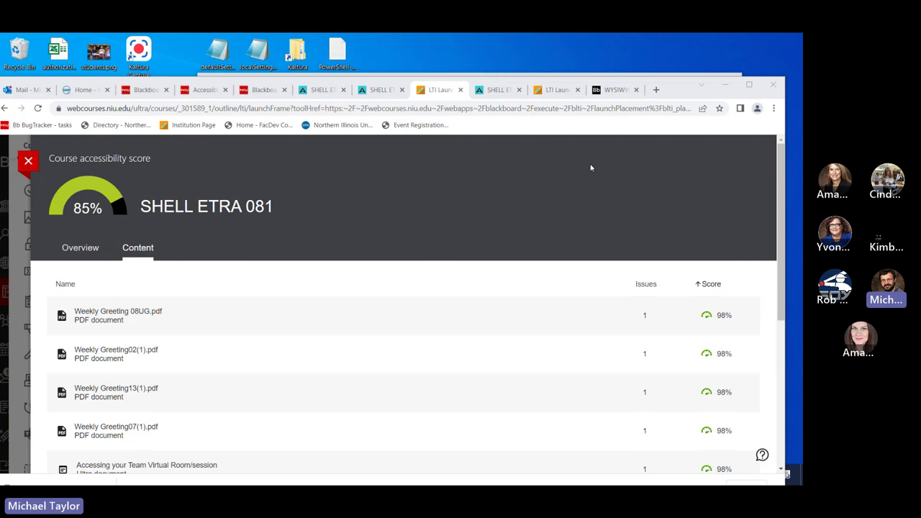
scroll(114, 355, down, 2)
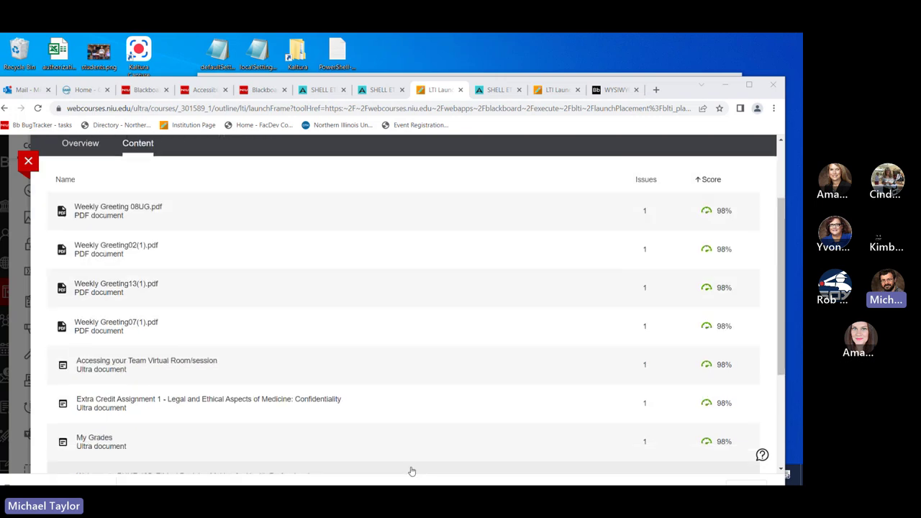
scroll(315, 341, down, 2)
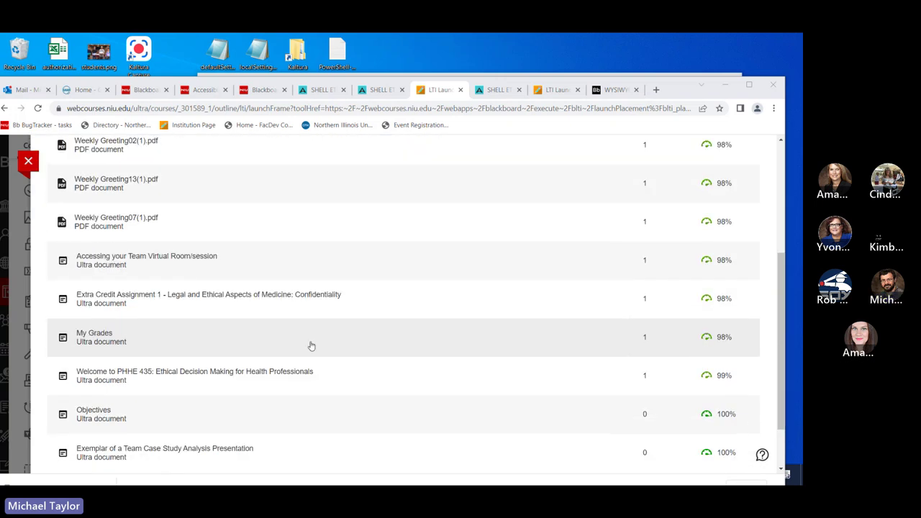
scroll(312, 346, down, 2)
- Page back to page 1, advance to page 3, and open the feedback for photo(1).JPG
click(388, 440)
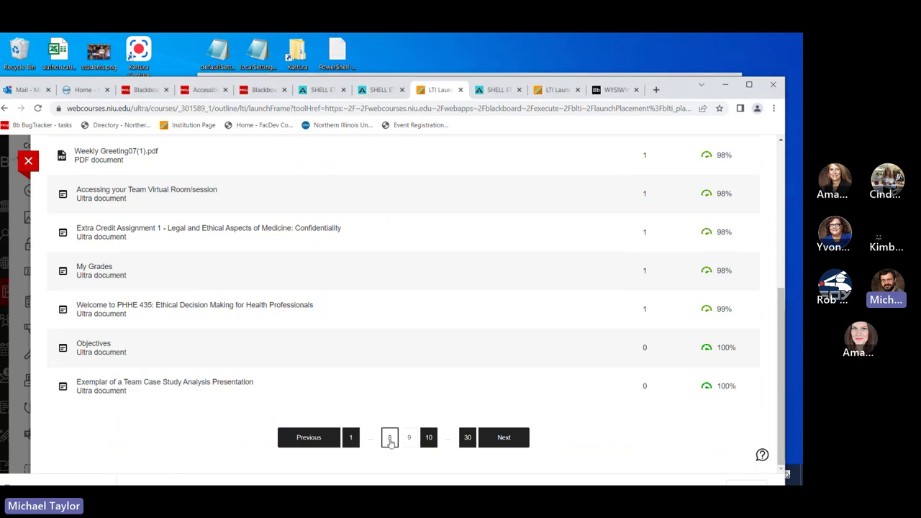
click(390, 440)
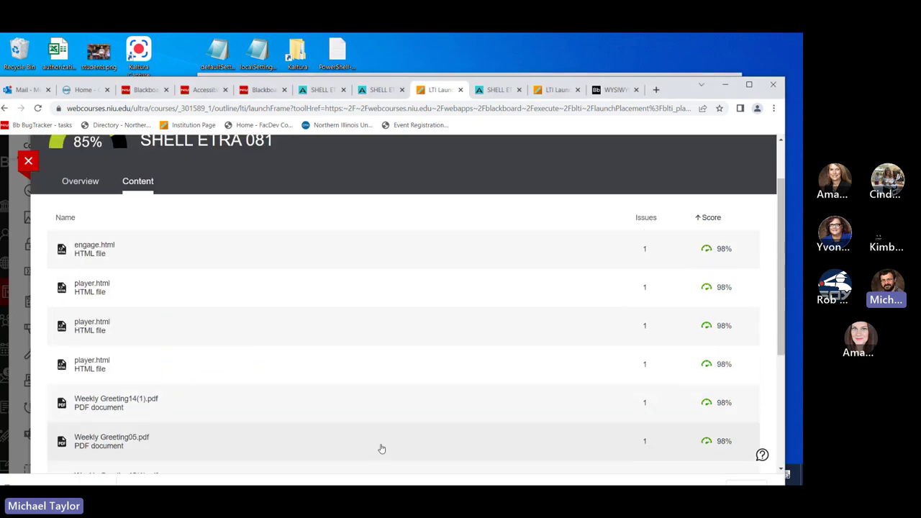
scroll(381, 442, down, 5)
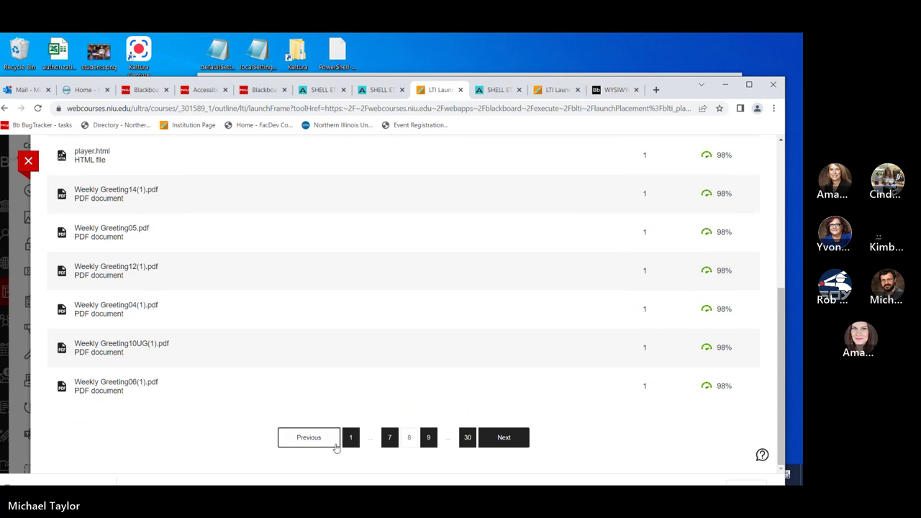
click(309, 439)
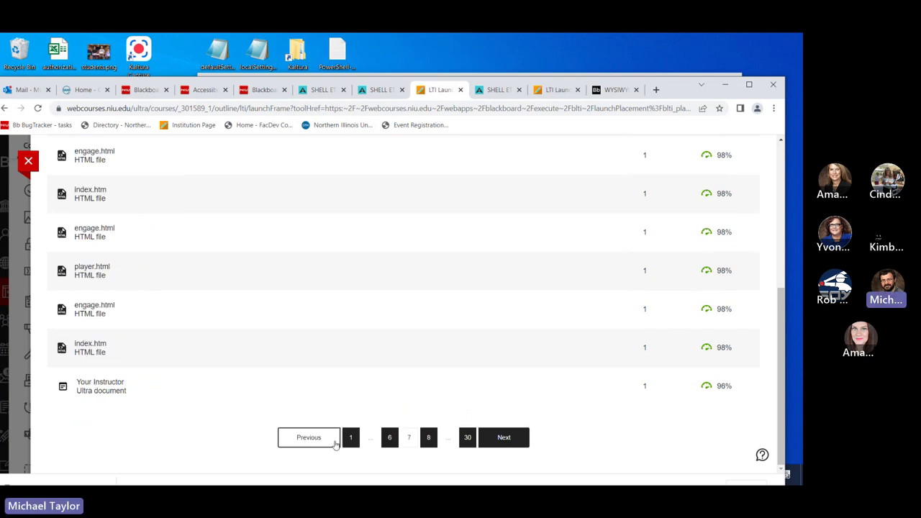
click(333, 441)
scroll(334, 442, down, 3)
click(351, 441)
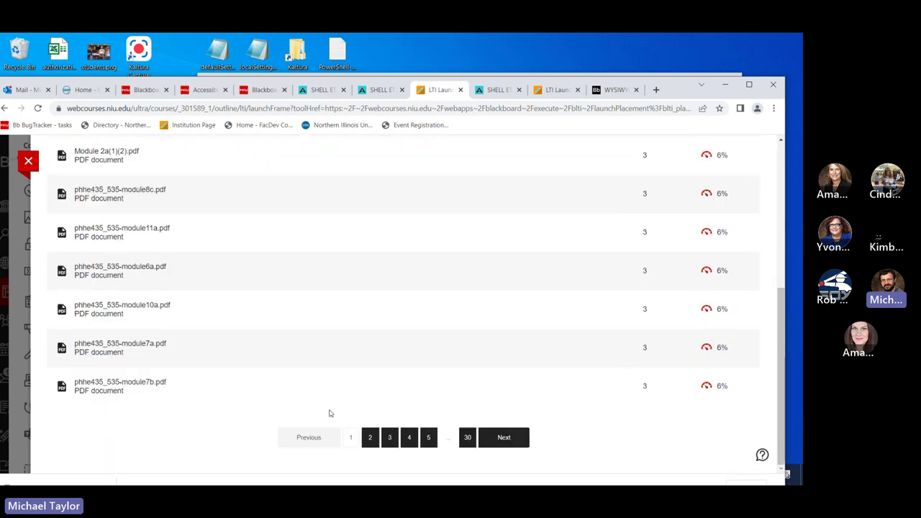
click(503, 439)
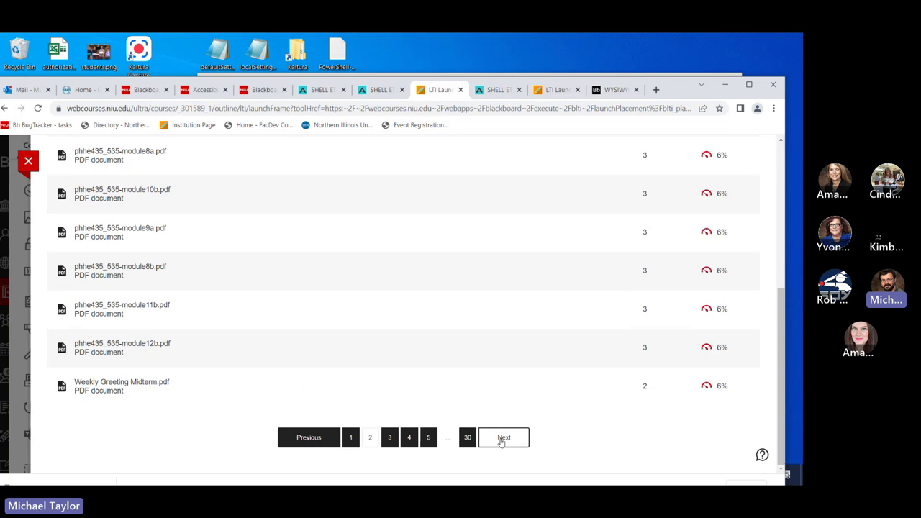
click(497, 441)
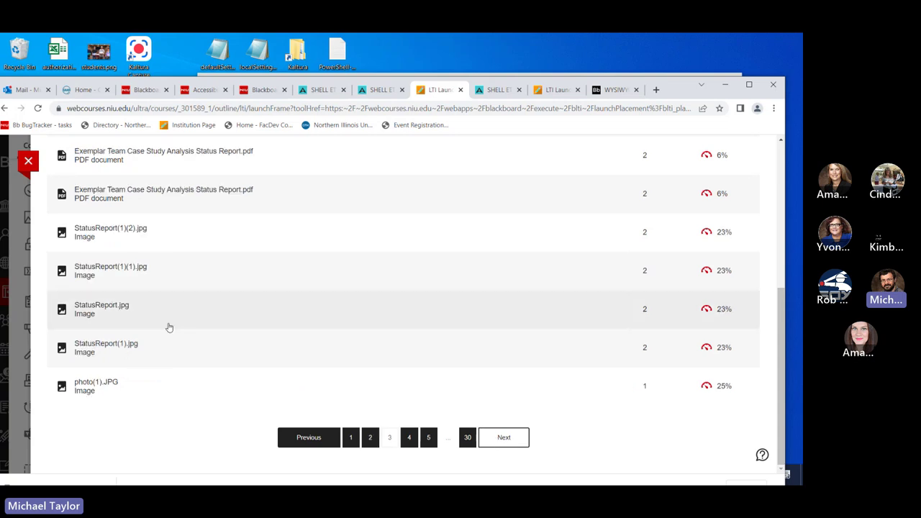
click(92, 386)
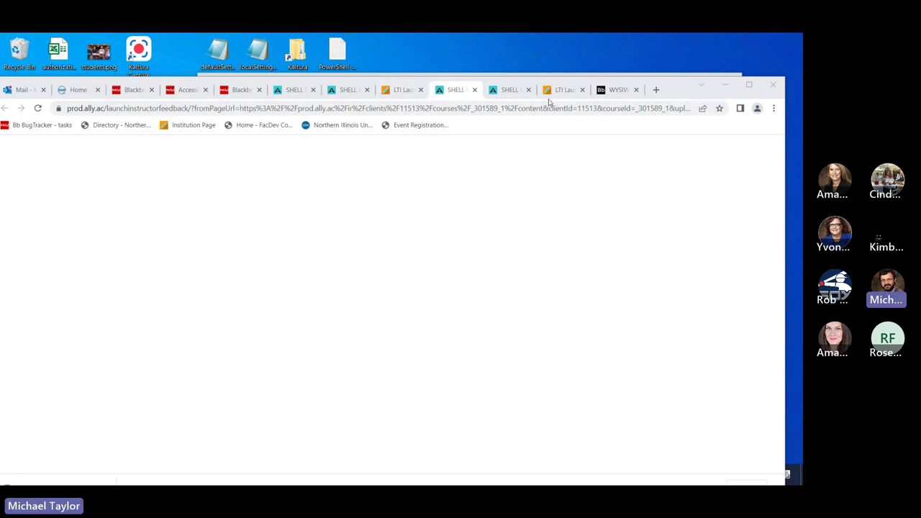
- Maximize the browser and switch to the Ally feedback for Welcome to PHHE 435, scored 99%
double_click(675, 92)
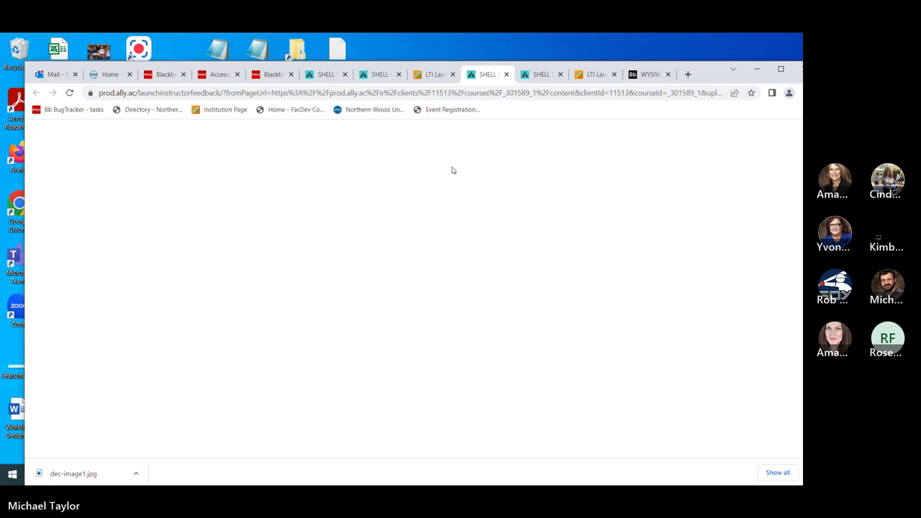
click(432, 78)
click(486, 74)
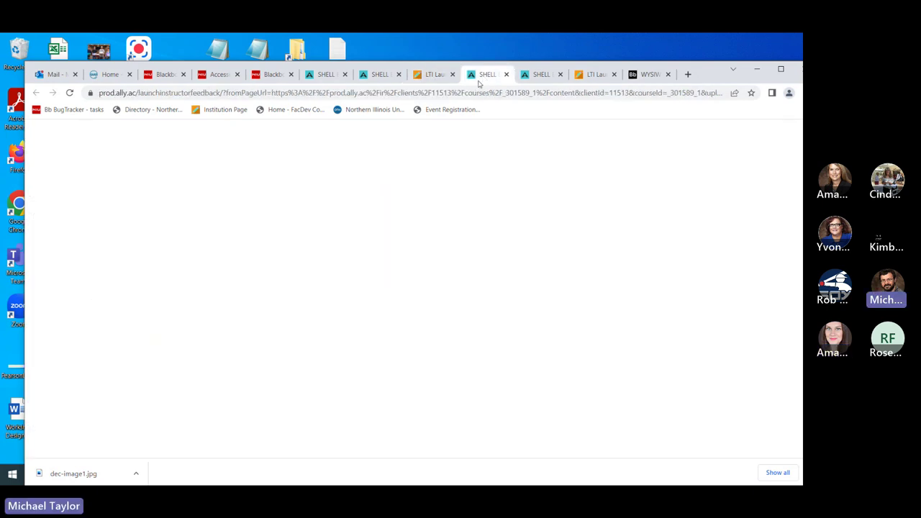
click(538, 76)
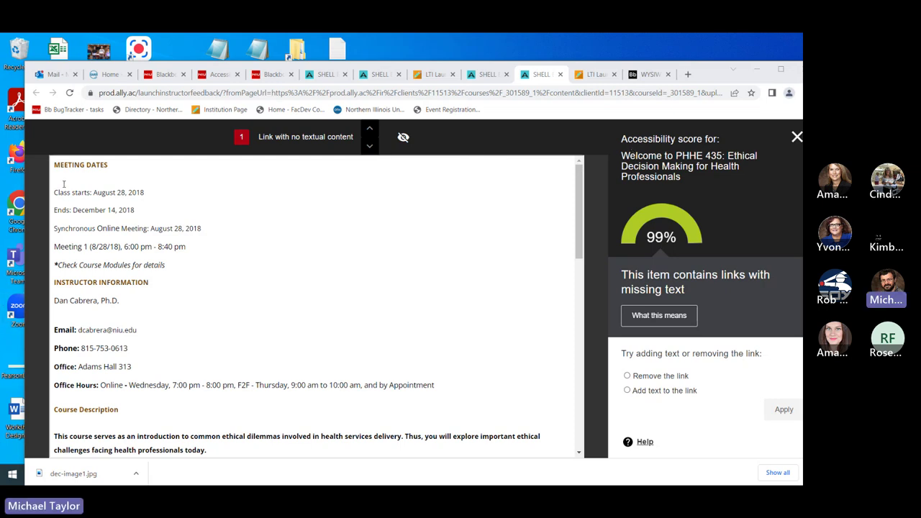
scroll(115, 265, down, 2)
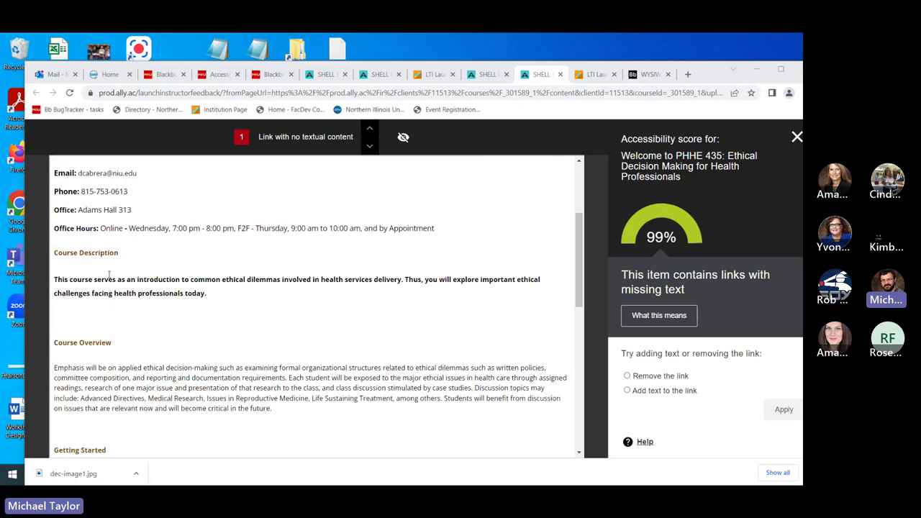
click(693, 235)
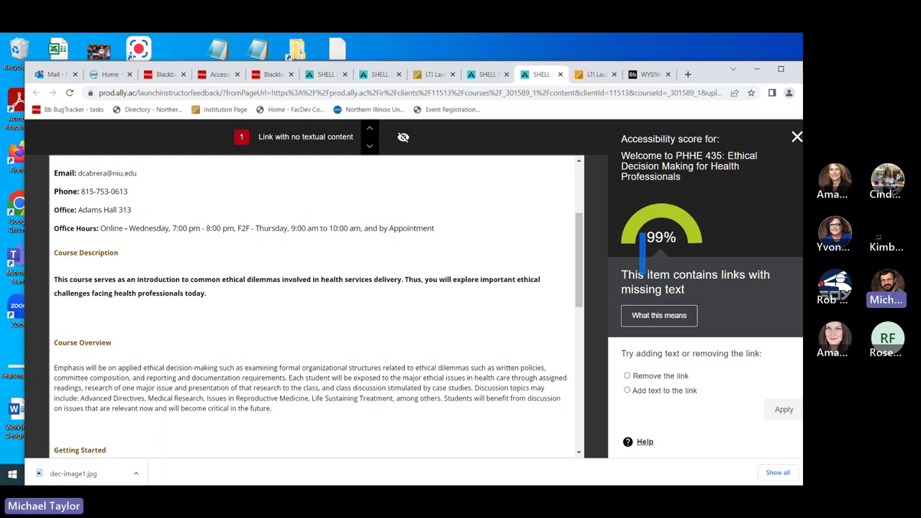
click(655, 317)
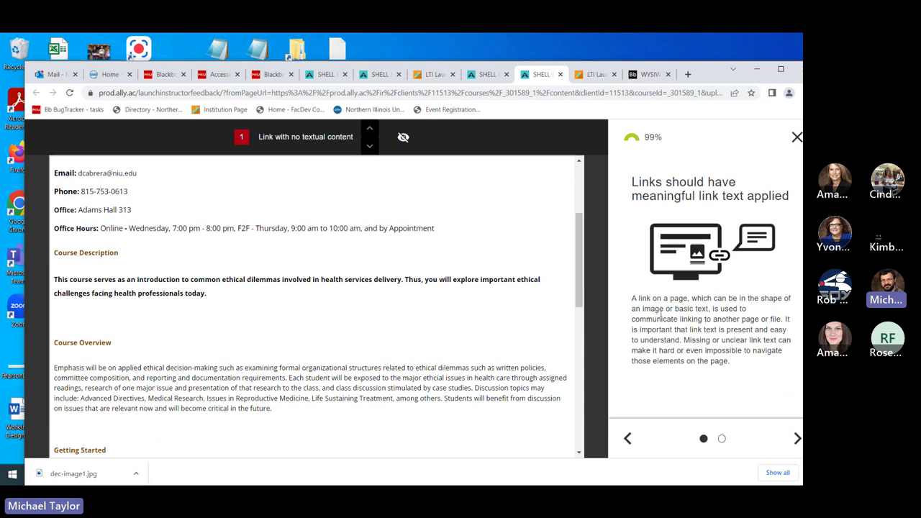
scroll(91, 240, up, 3)
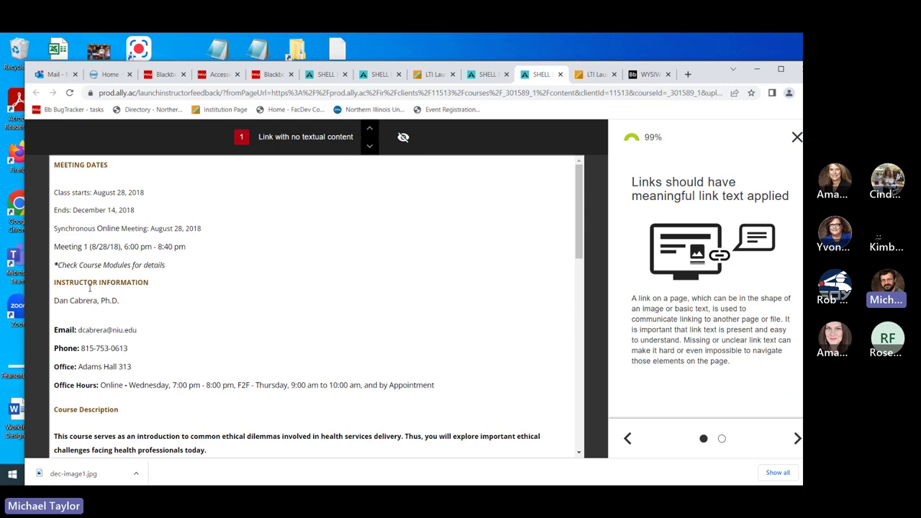
scroll(90, 288, down, 8)
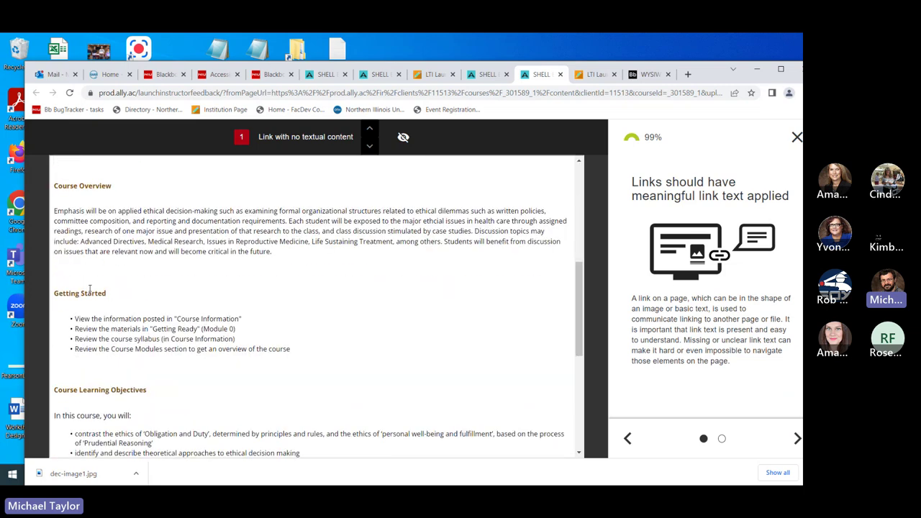
scroll(90, 287, down, 4)
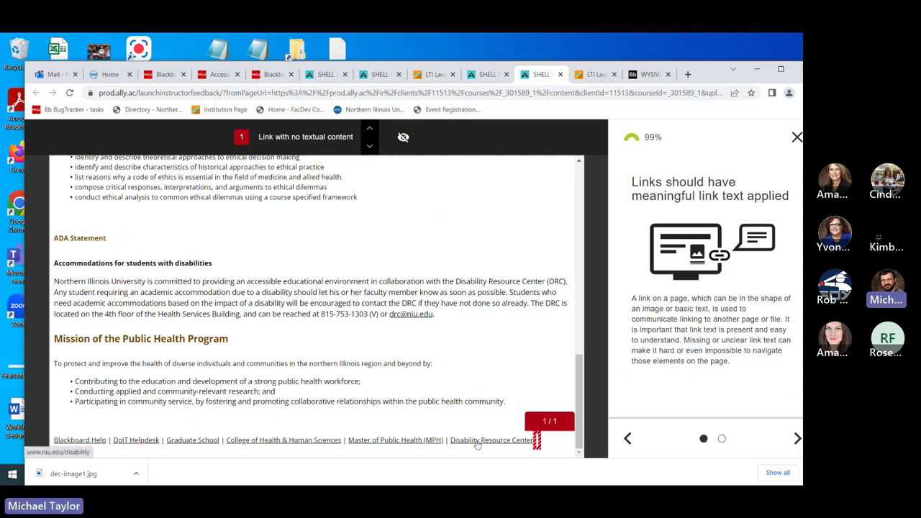
click(629, 440)
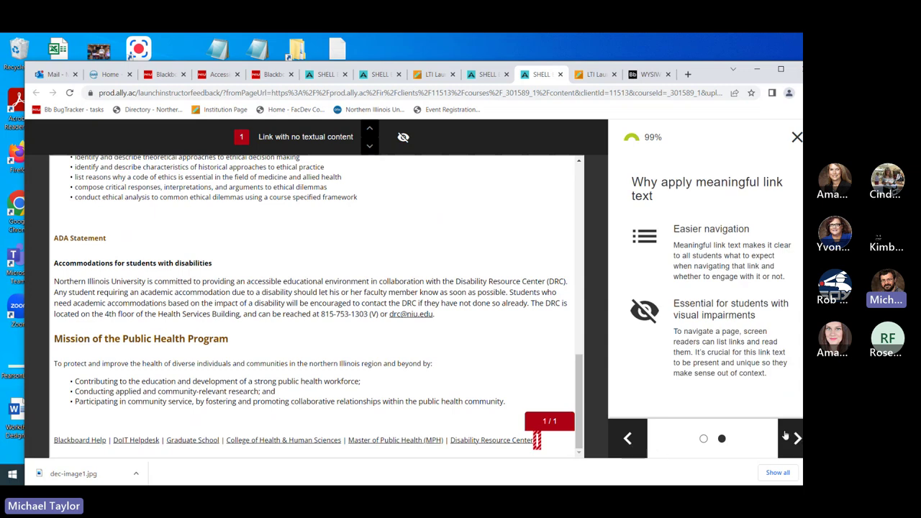
click(797, 136)
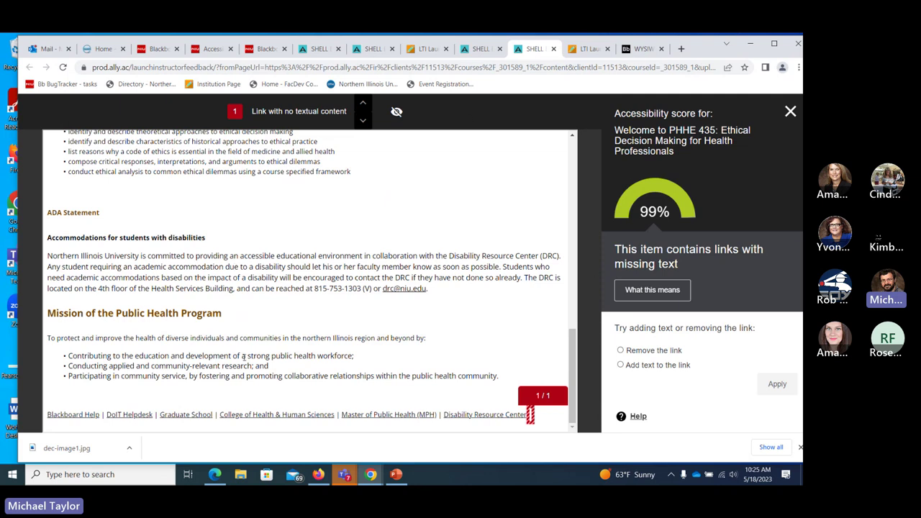
- Cycle through the feedback tabs to the Your Instructor item scoring 96% with two text-less links
click(476, 52)
click(536, 51)
click(372, 50)
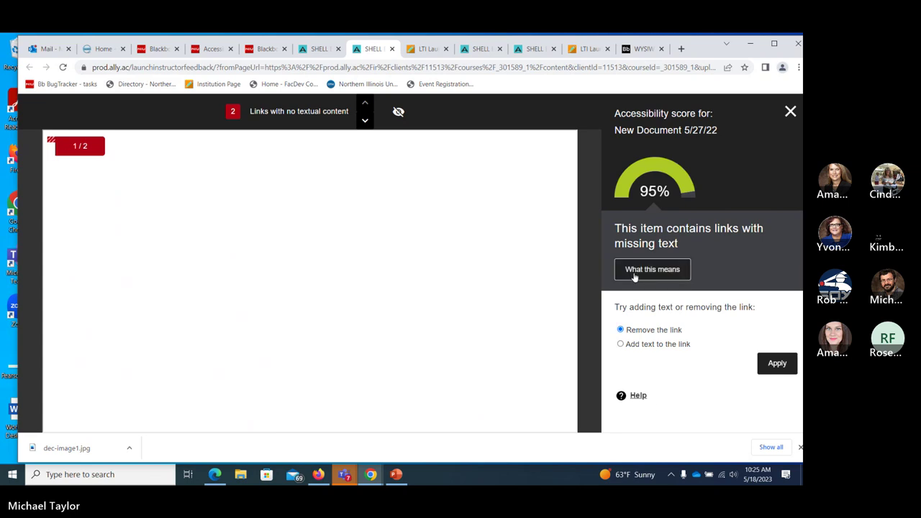
click(317, 50)
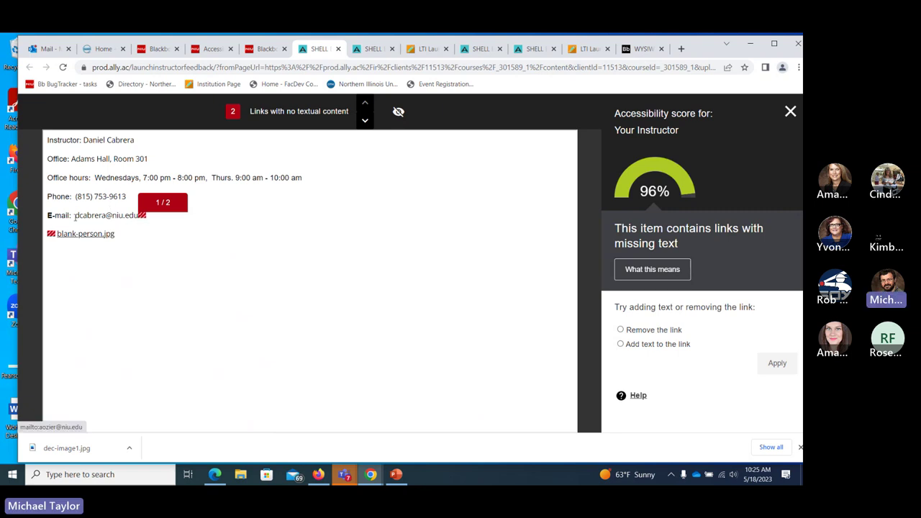
- Choose Add text to the link for the flagged e-mail link and focus the Link text field
drag(79, 215, 114, 233)
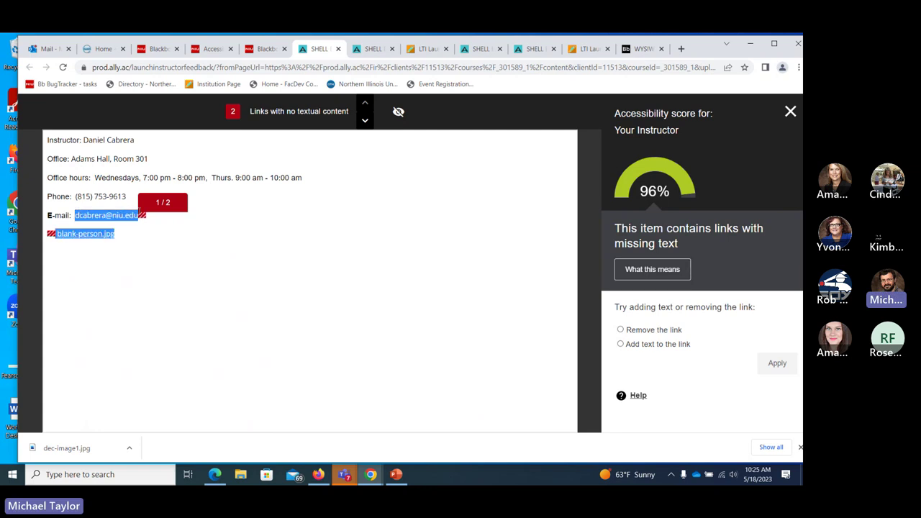
click(156, 227)
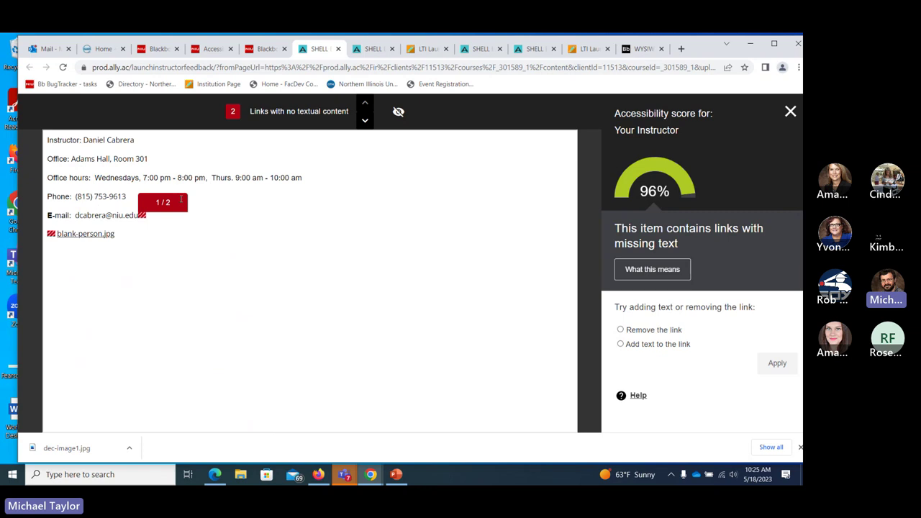
click(620, 344)
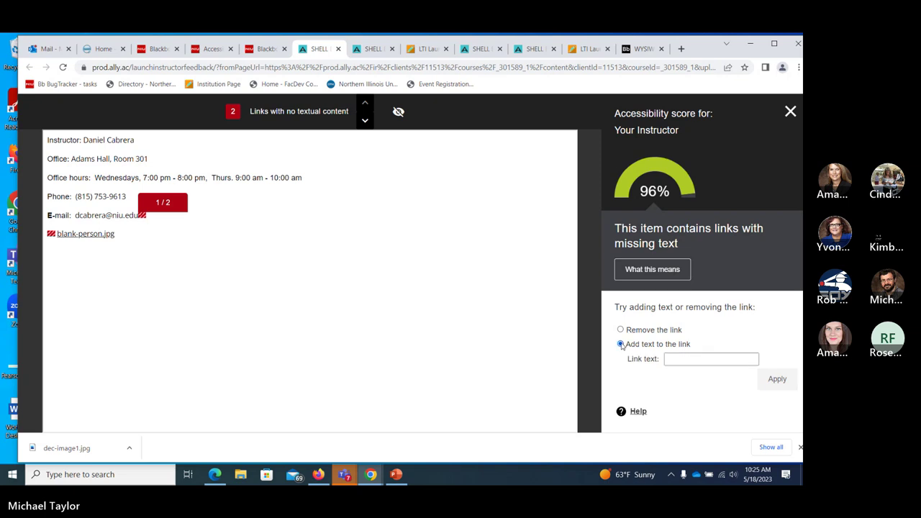
click(684, 359)
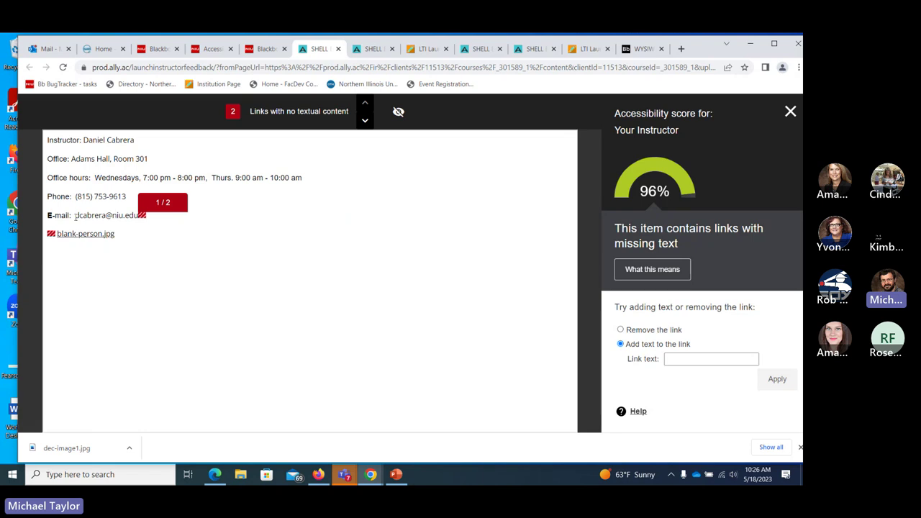
- Highlight the instructor's e-mail address beside 'E-mail:' in the Ally feedback preview
drag(74, 215, 138, 215)
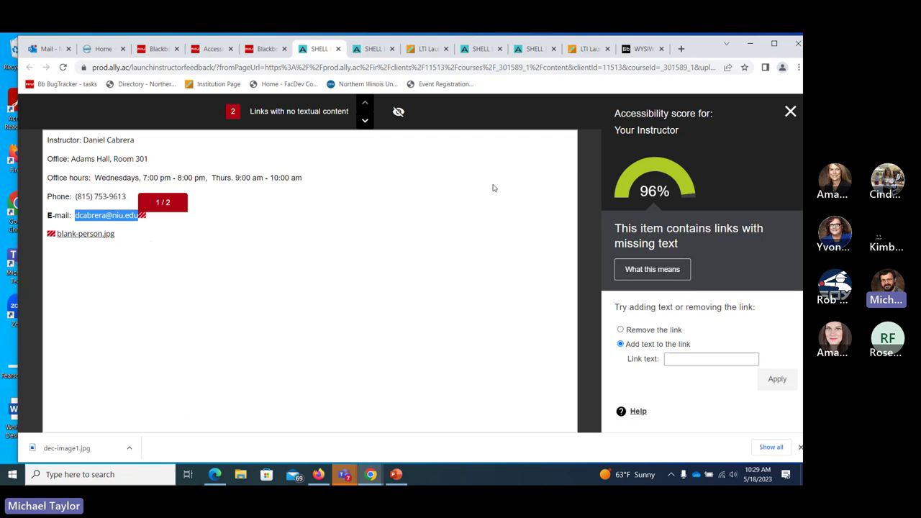
- Move through the Ally feedback and report tabs, then close the SHELL ETRA 081 accessibility report
click(374, 48)
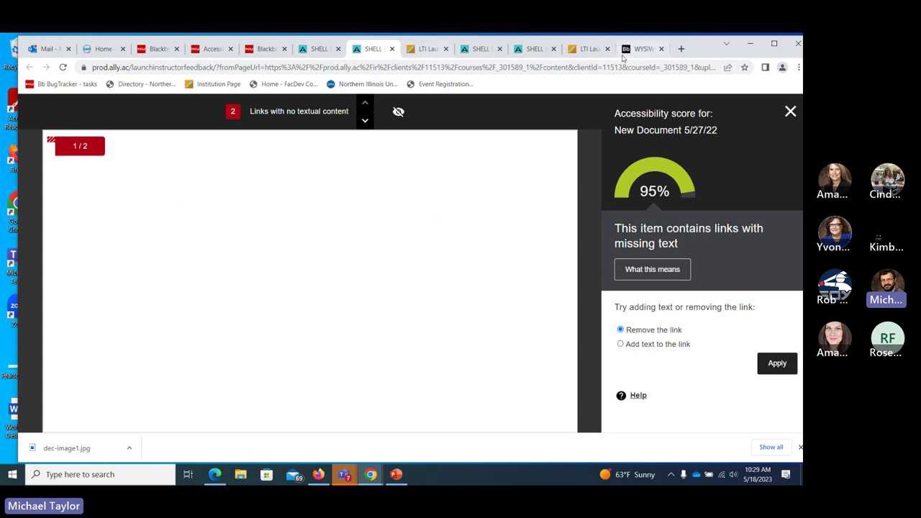
click(587, 49)
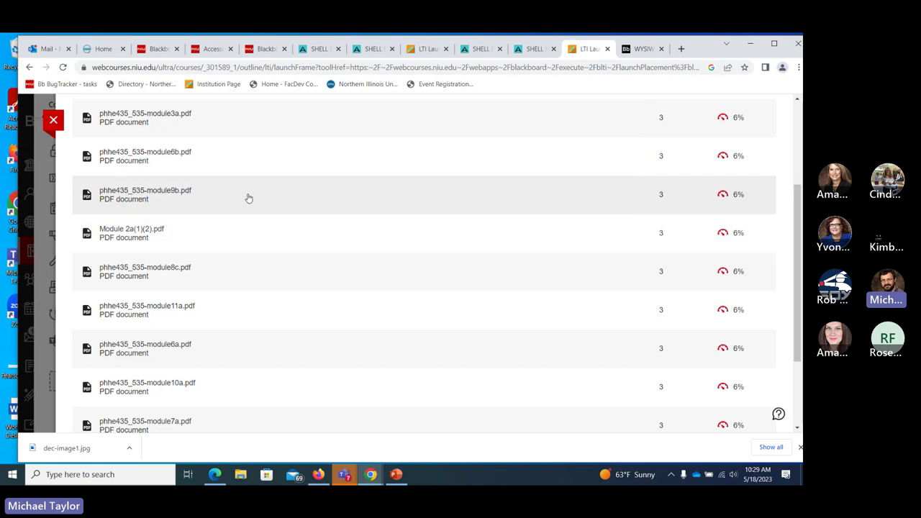
click(425, 49)
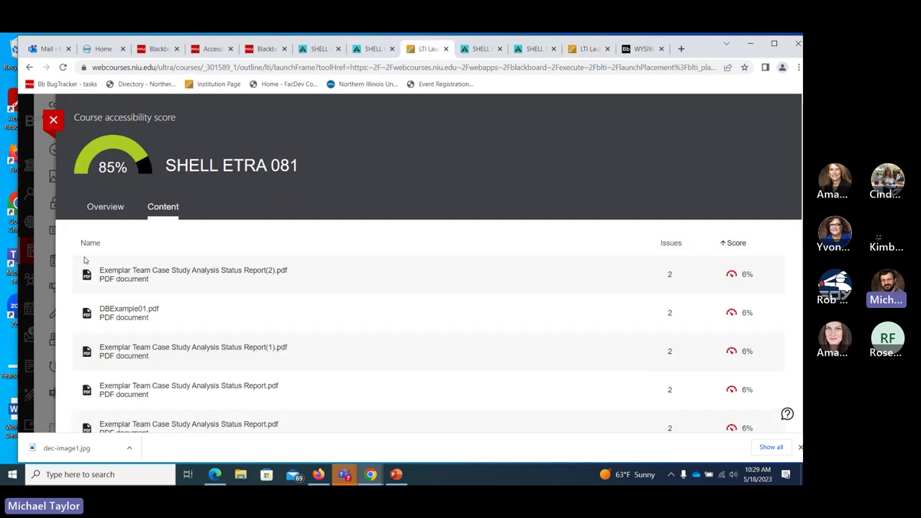
click(53, 121)
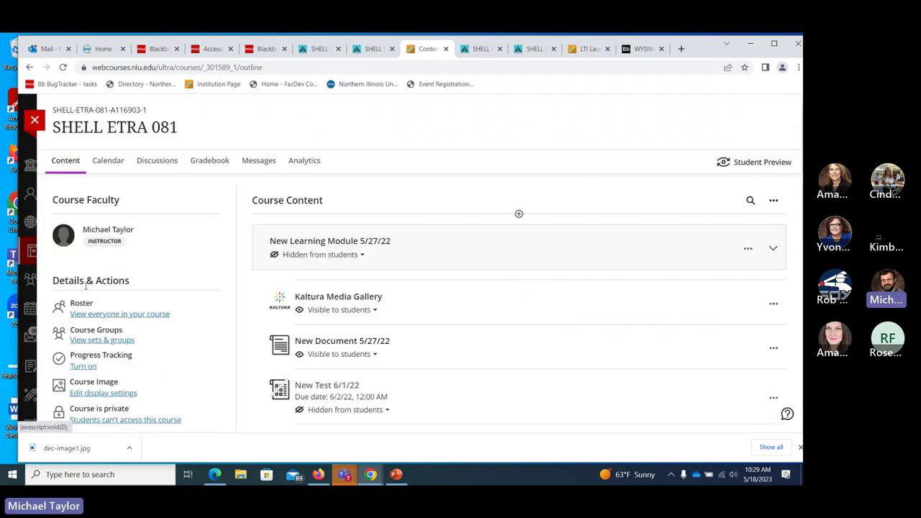
- Close the course and browse the full list of courses
click(35, 121)
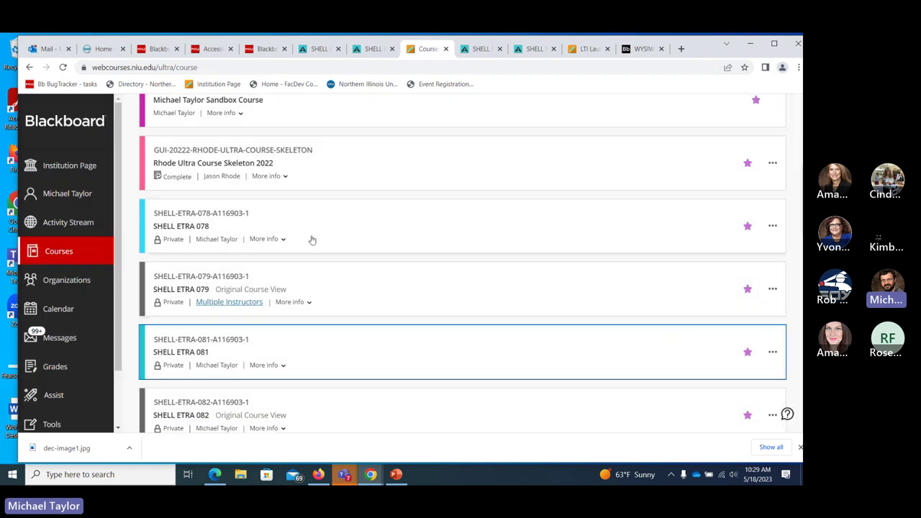
scroll(211, 277, down, 3)
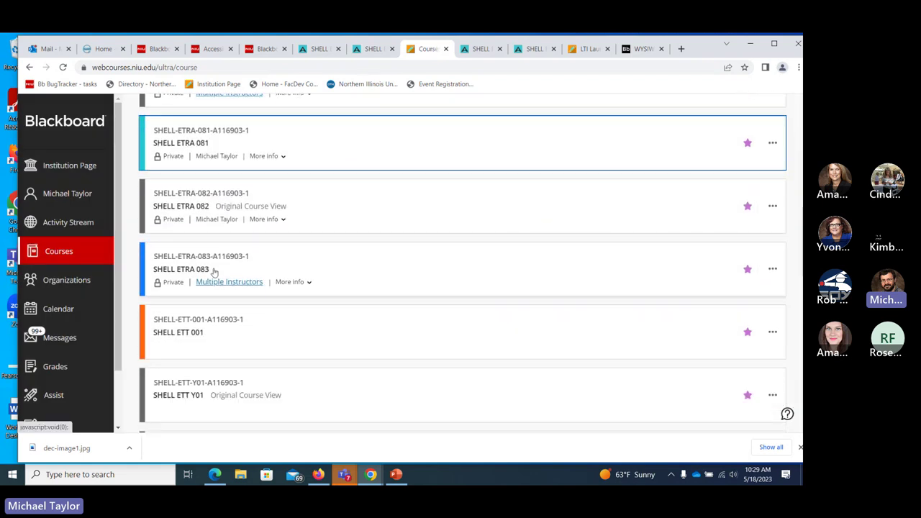
scroll(214, 272, down, 5)
scroll(213, 272, down, 7)
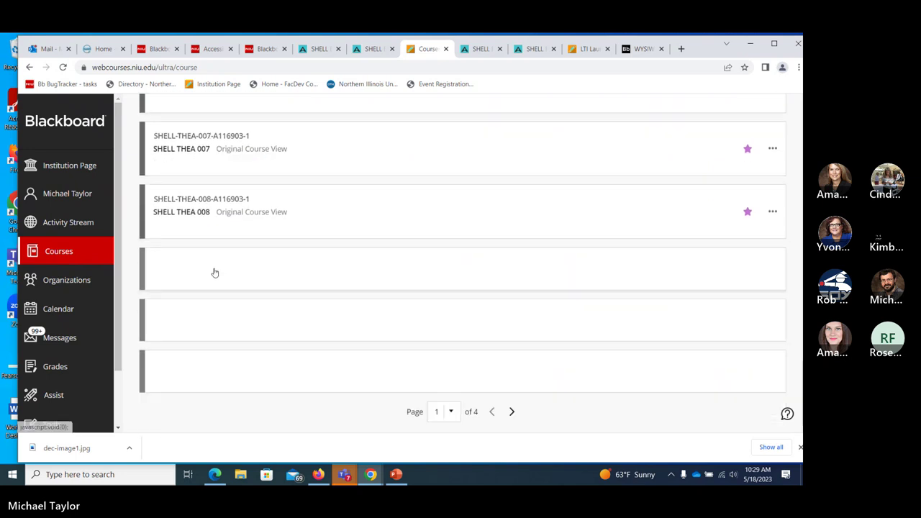
scroll(213, 271, down, 1)
scroll(214, 272, up, 2)
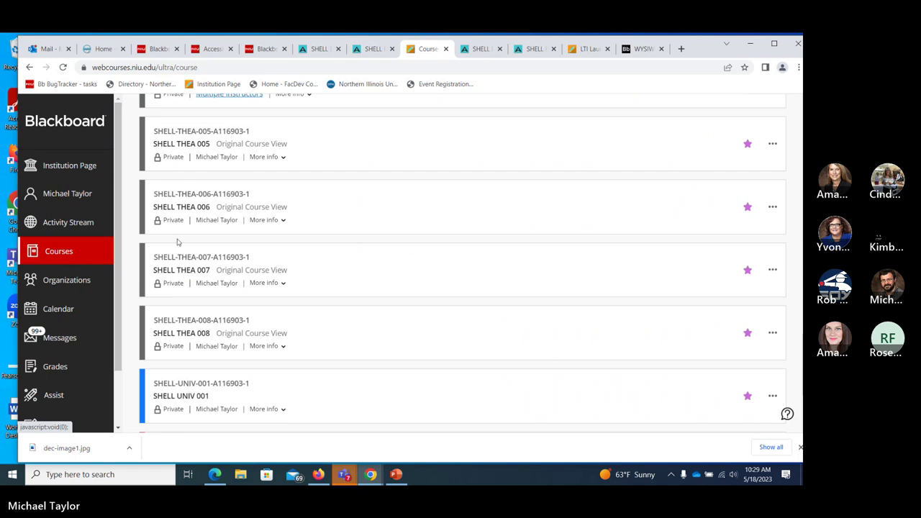
scroll(182, 160, up, 1)
scroll(162, 235, up, 4)
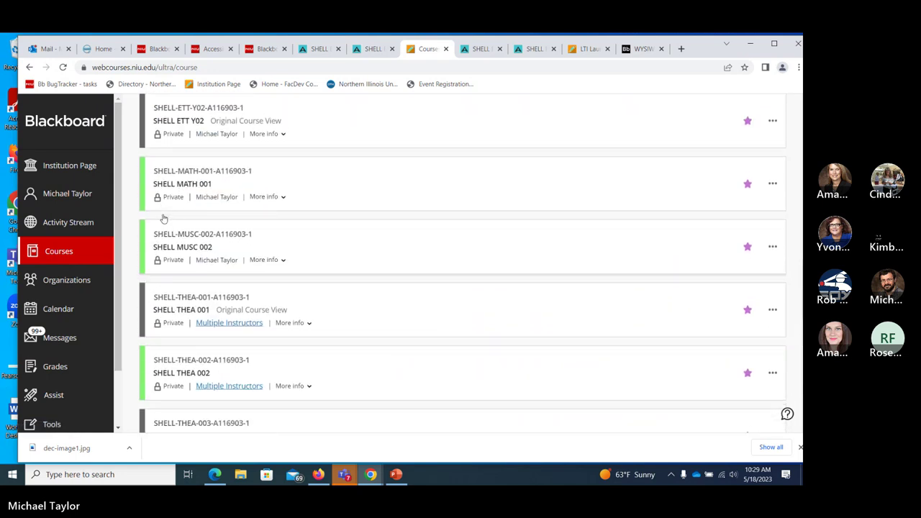
scroll(163, 219, up, 4)
scroll(160, 219, up, 1)
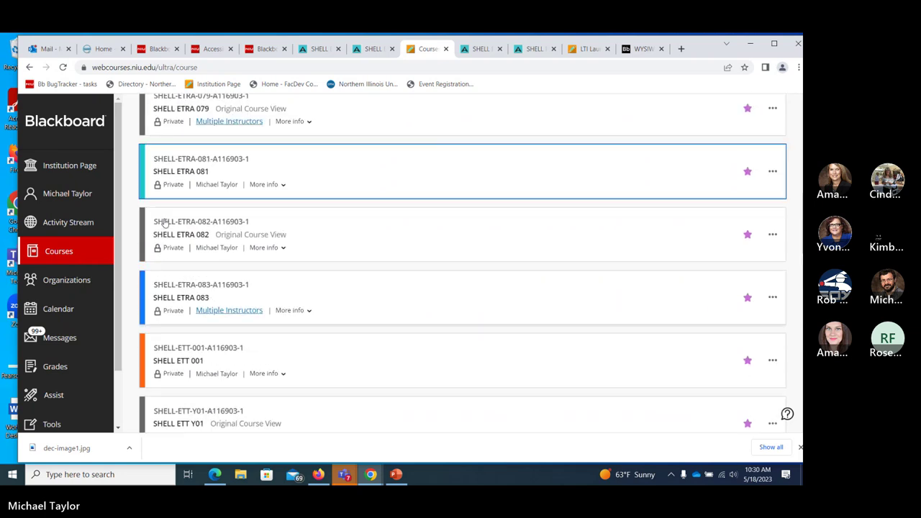
scroll(175, 231, down, 9)
scroll(185, 242, down, 4)
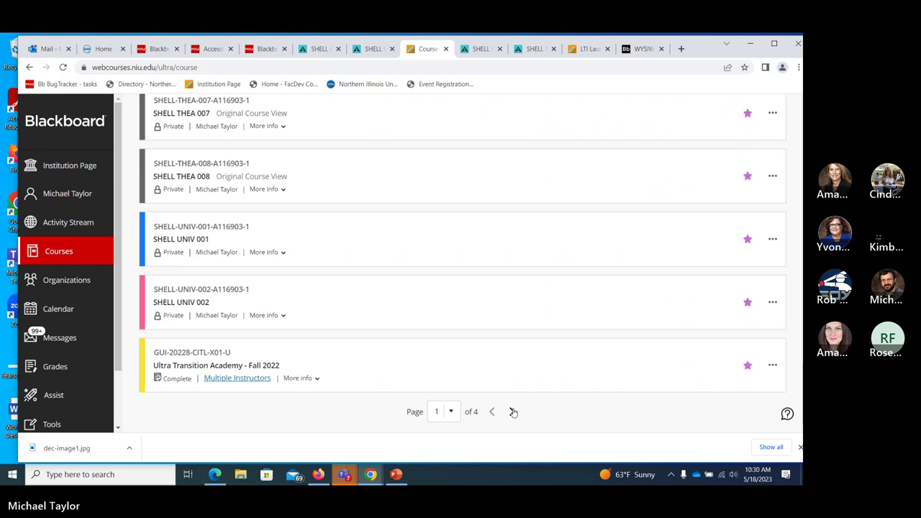
- Go to the next page of courses and search for 'shell'
click(512, 411)
click(226, 223)
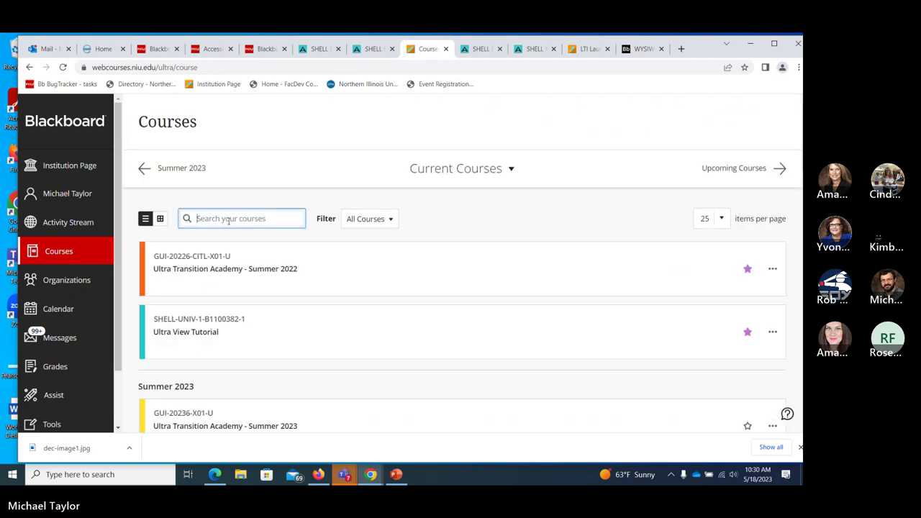
text(dj)
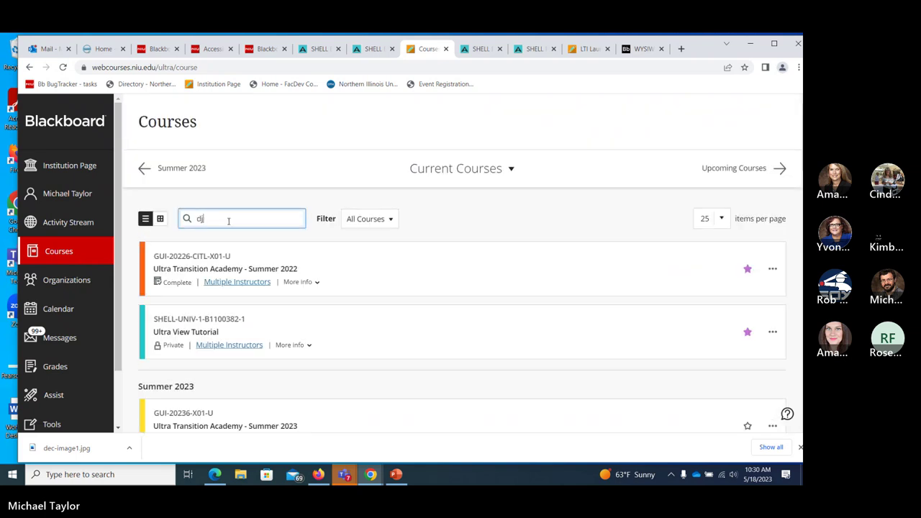
key(BackSpace)
text(shell)
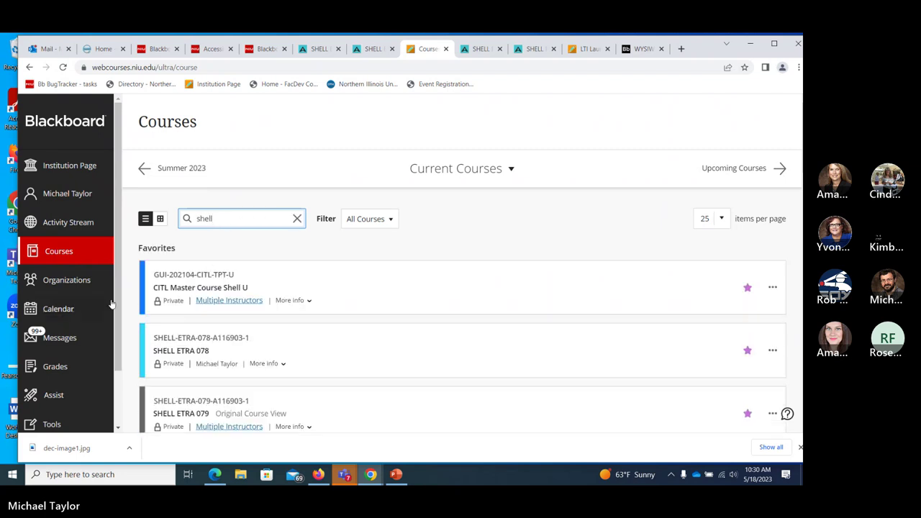
scroll(177, 308, down, 5)
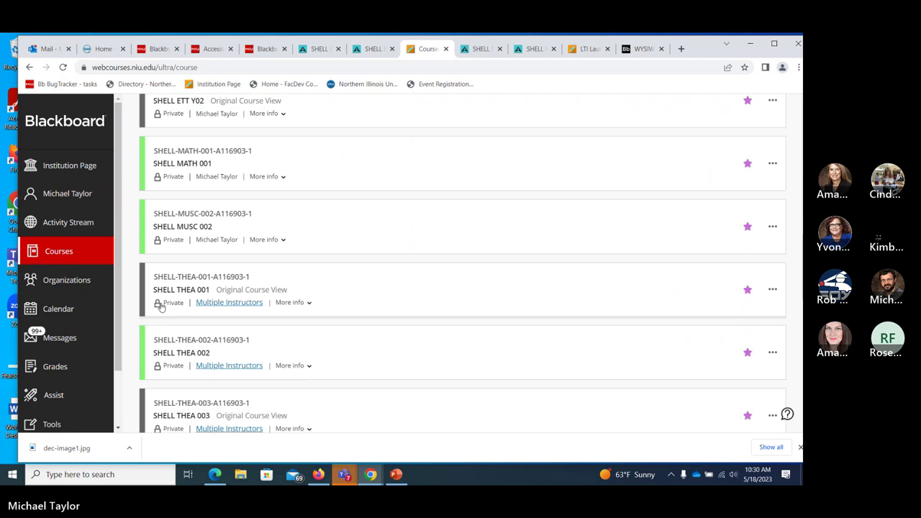
scroll(151, 311, down, 4)
scroll(150, 311, down, 5)
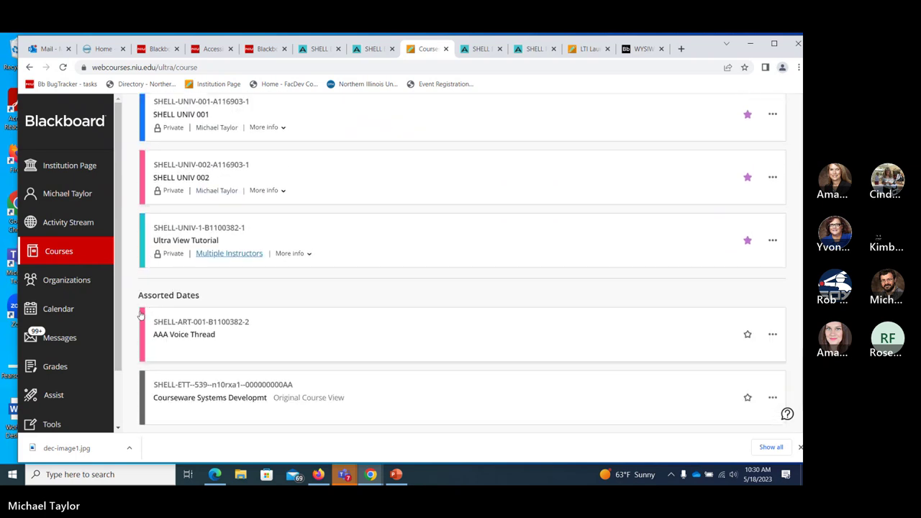
scroll(137, 315, down, 1)
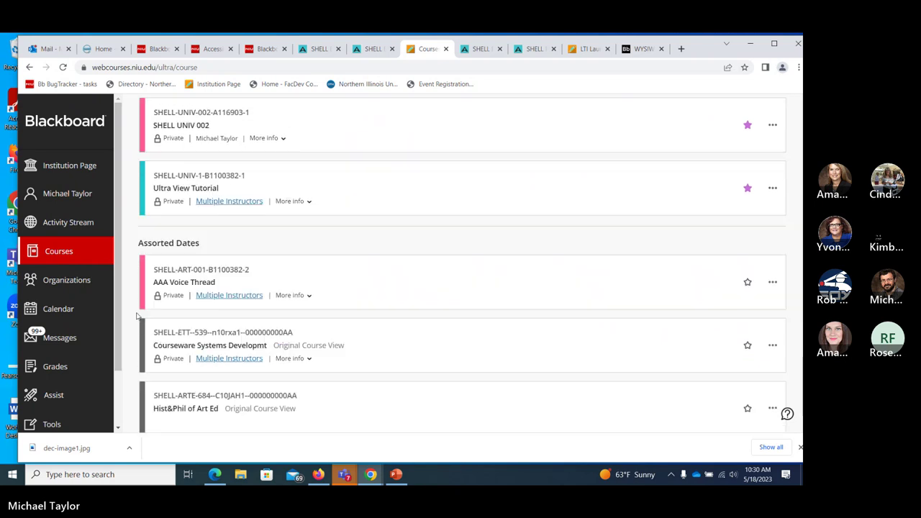
scroll(136, 315, down, 1)
scroll(137, 315, up, 15)
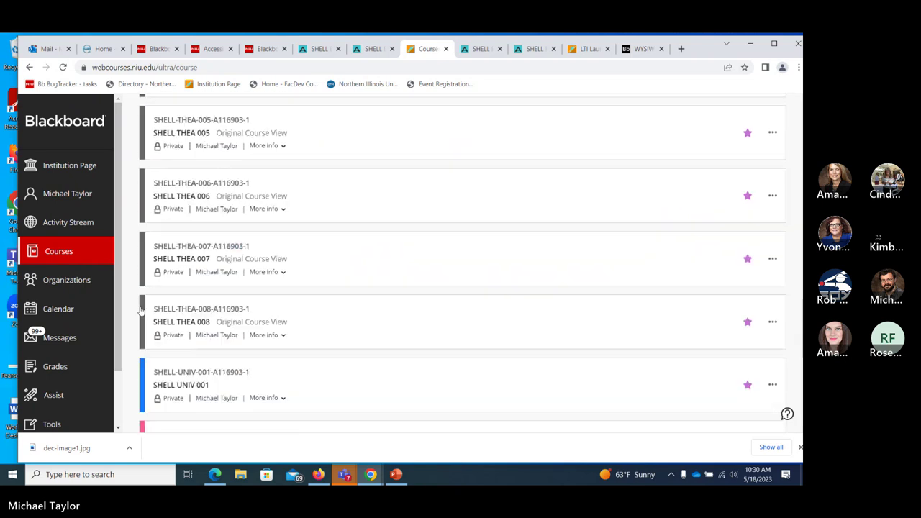
- Narrow the search to 'shell art 007' and scroll to SHELL ART 007
text(art)
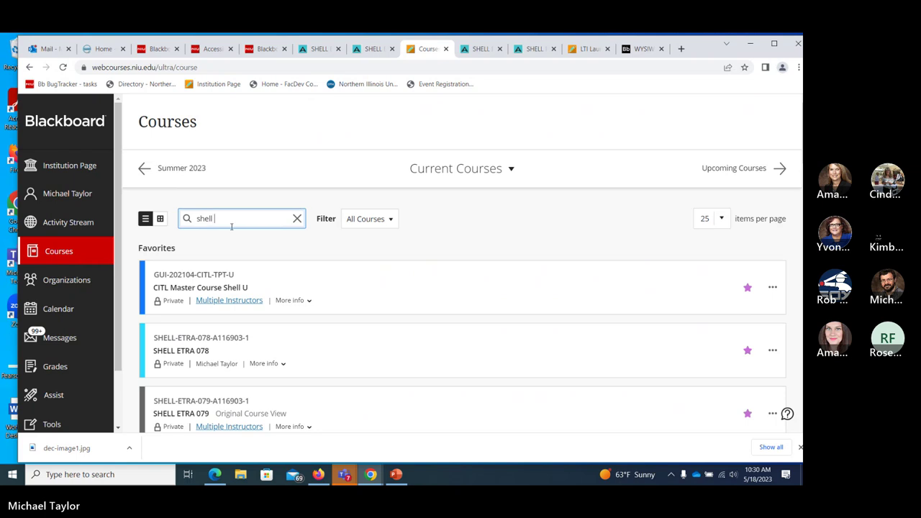
text( 007)
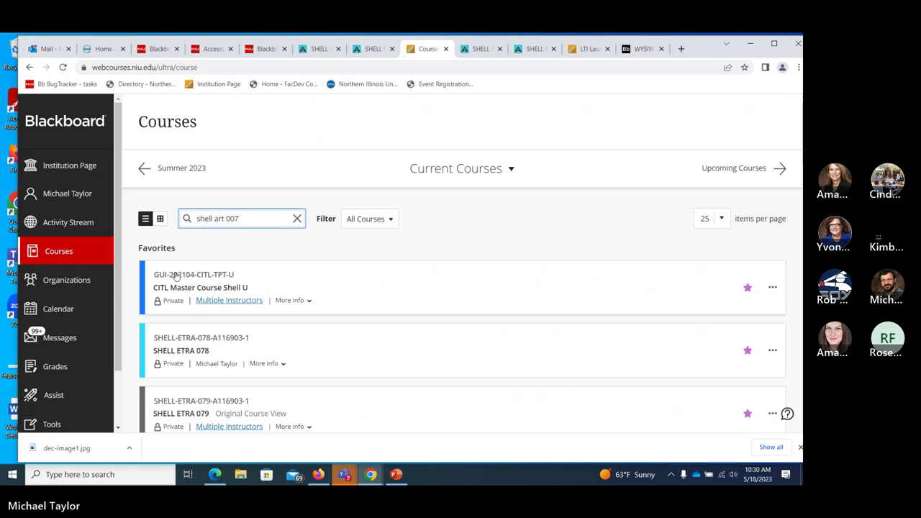
scroll(150, 297, down, 3)
scroll(150, 298, down, 9)
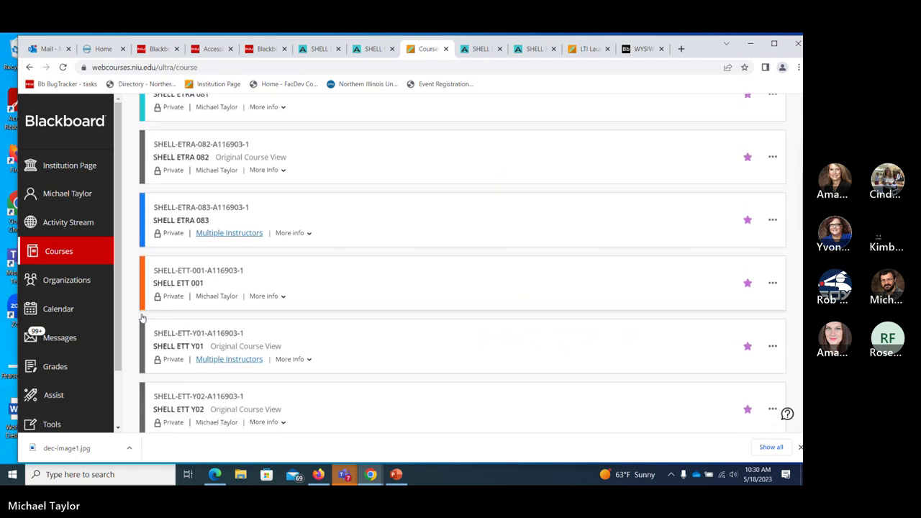
scroll(150, 313, down, 5)
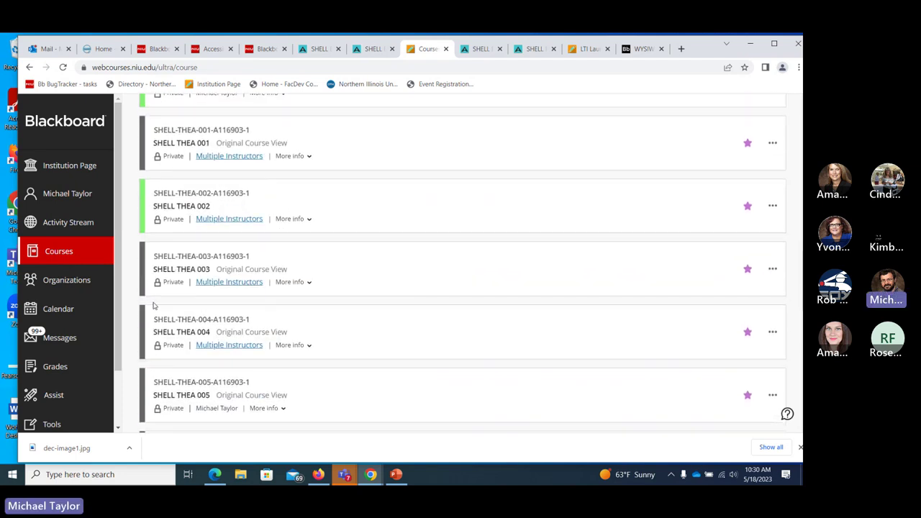
scroll(155, 316, down, 3)
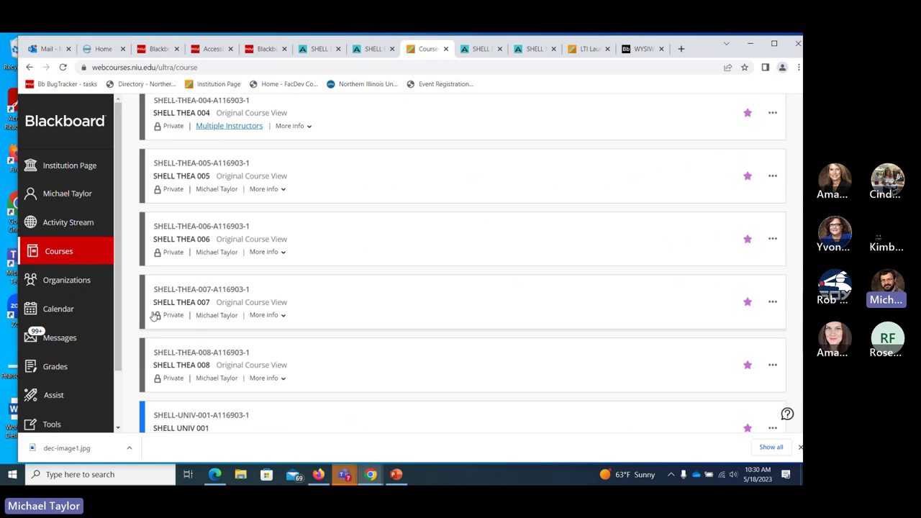
scroll(150, 333, down, 2)
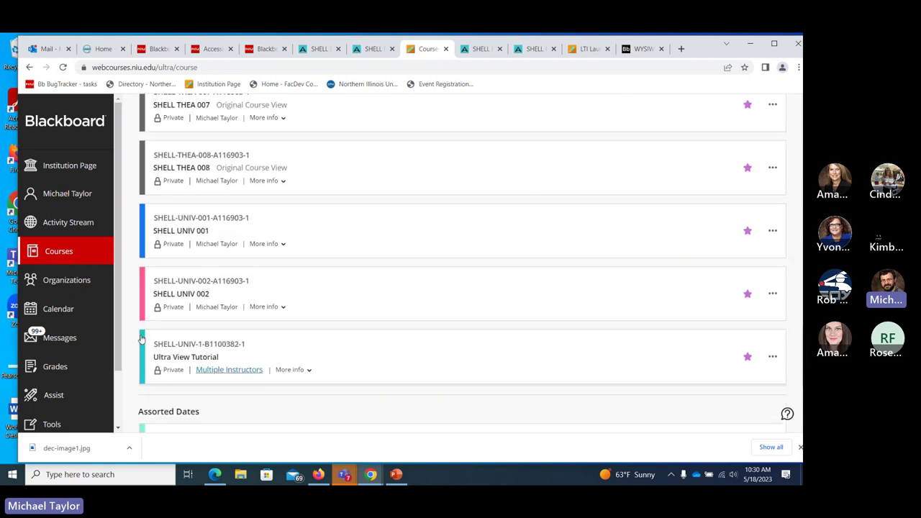
scroll(150, 333, down, 2)
- Open SHELL ART 007 and check the Create content options, closing them without adding anything
click(173, 346)
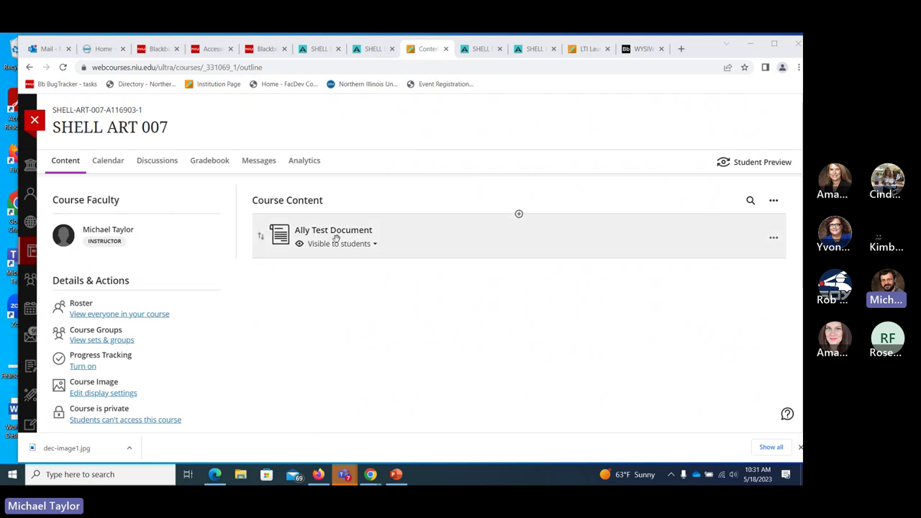
click(519, 259)
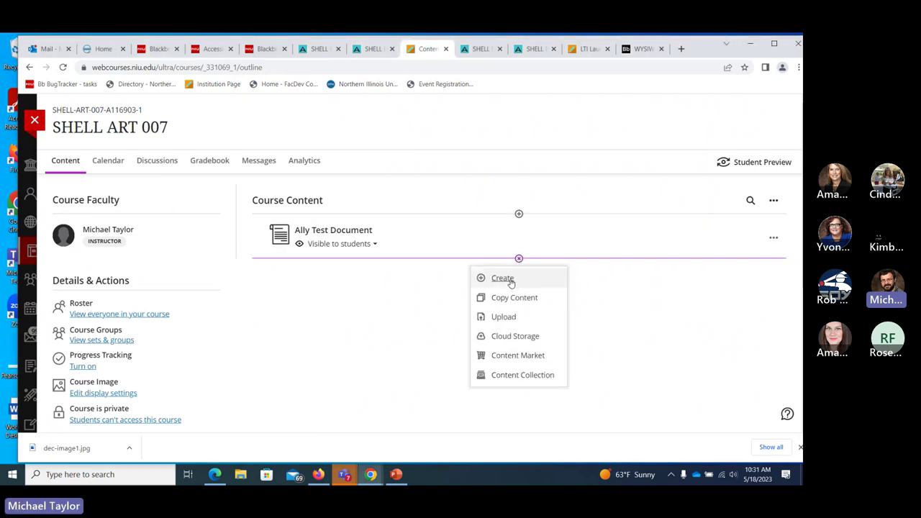
click(537, 278)
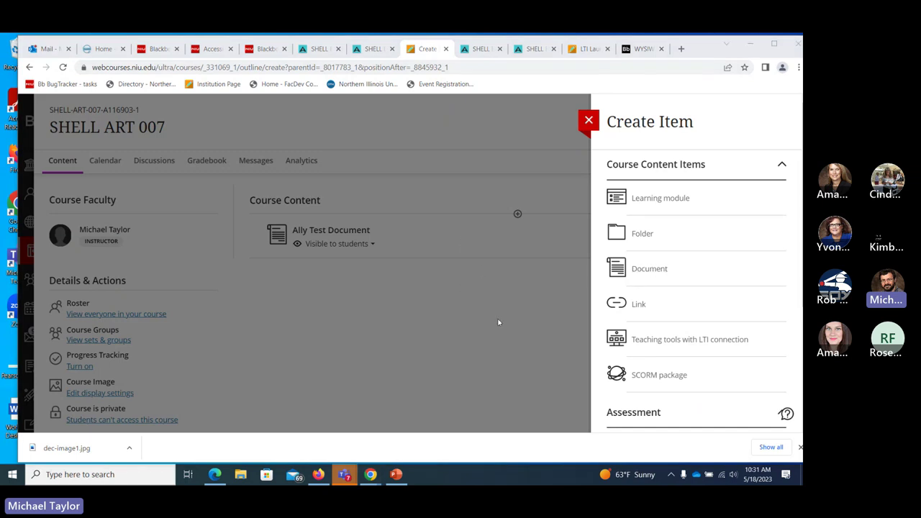
click(590, 122)
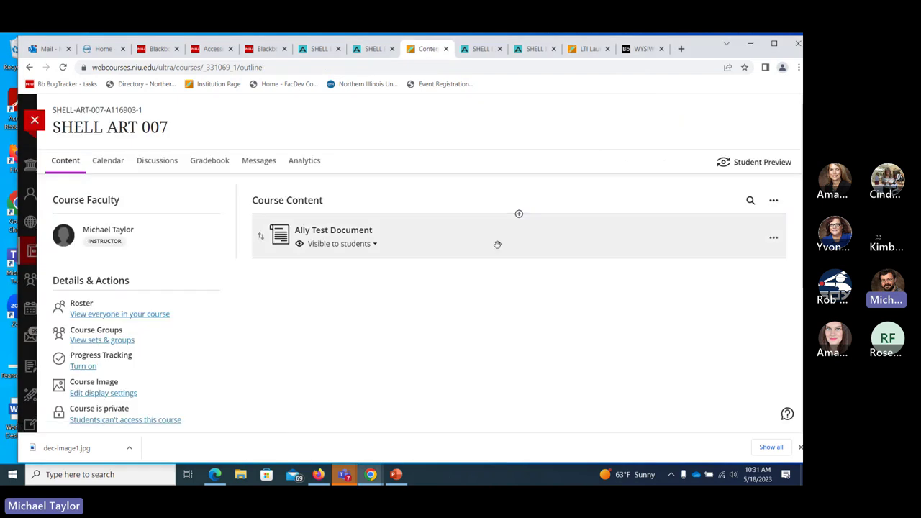
- Open the Ally Test Document and start adding content to it
click(336, 235)
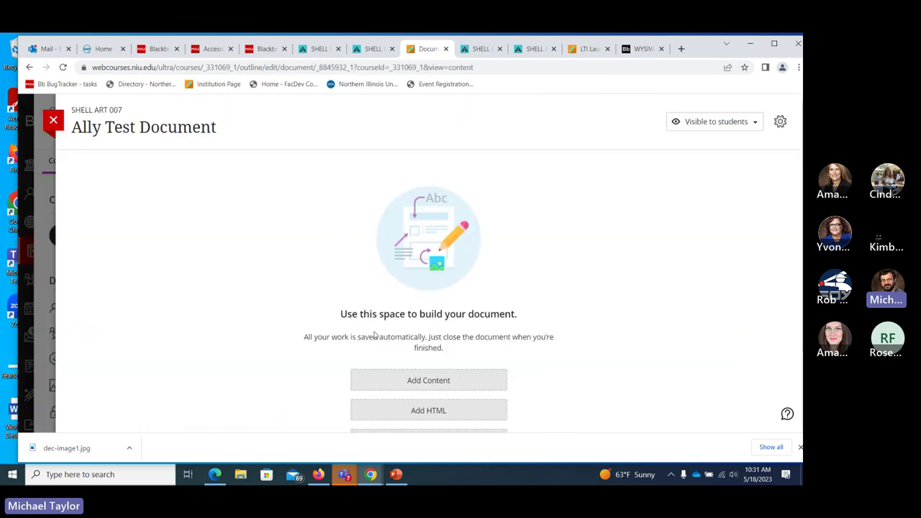
scroll(380, 340, down, 1)
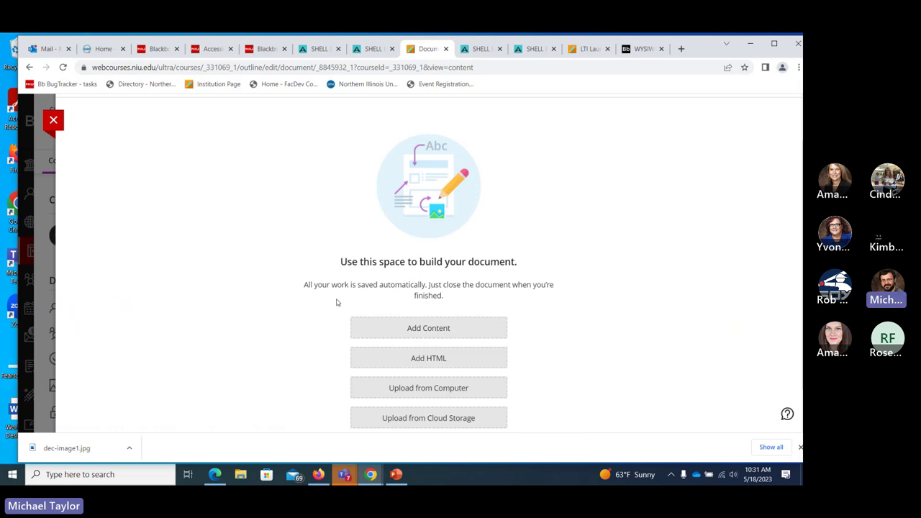
scroll(316, 238, up, 1)
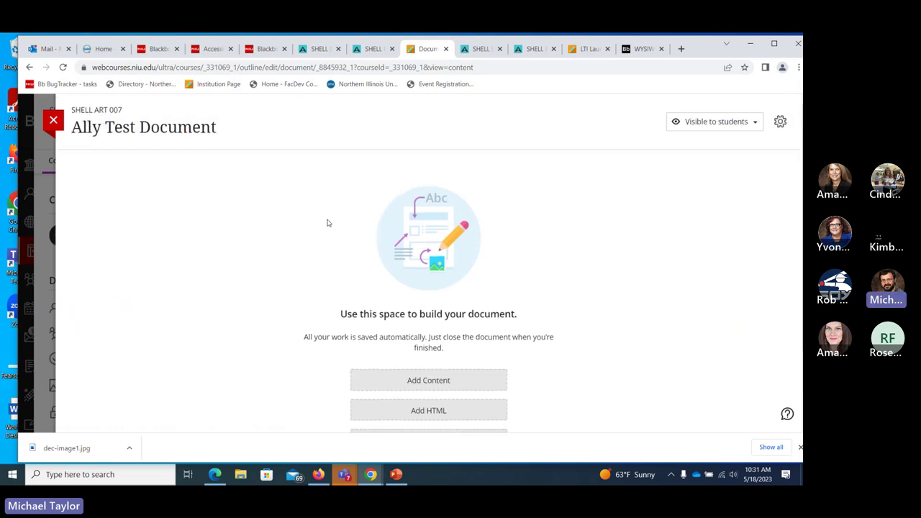
click(415, 386)
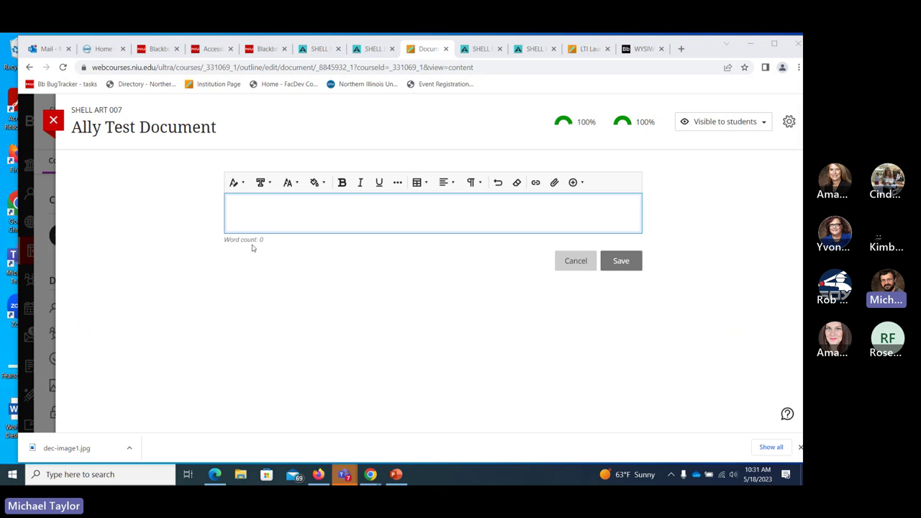
- Type 'Hello' in the editor, followed by two line breaks
click(232, 204)
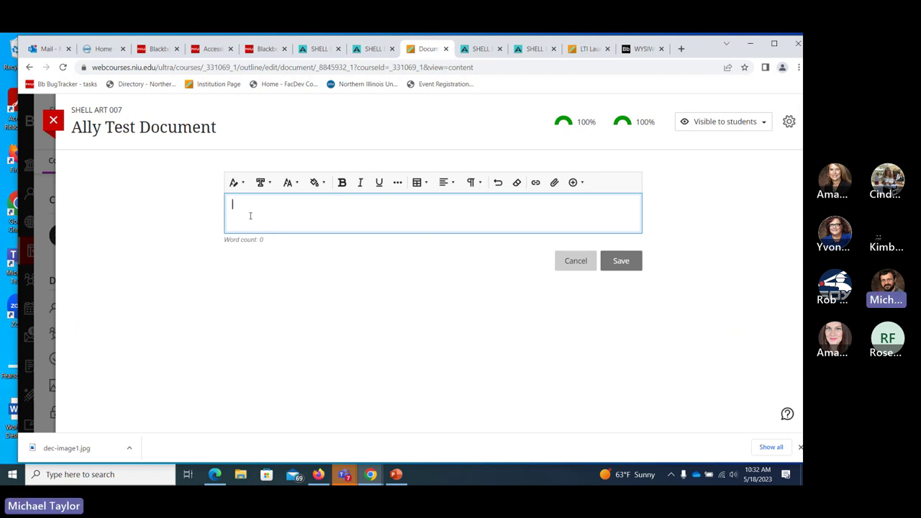
text(Hello)
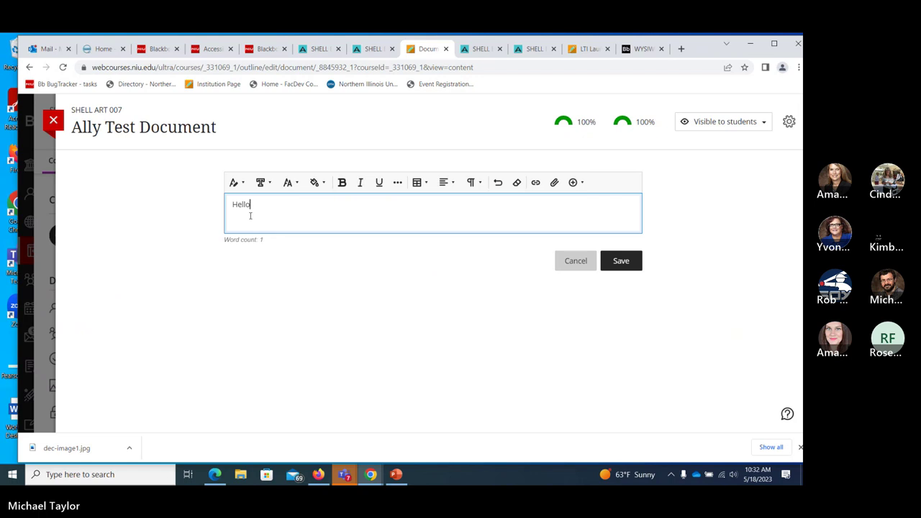
key(Return)
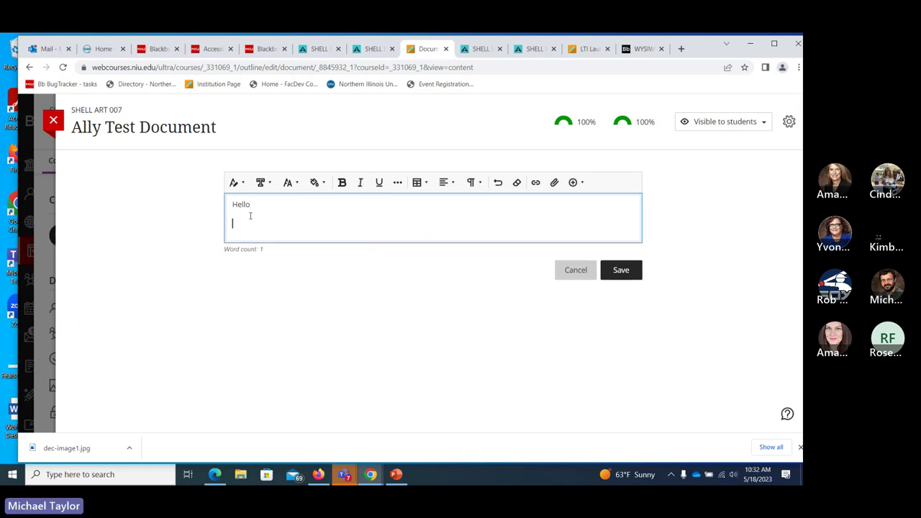
key(Return)
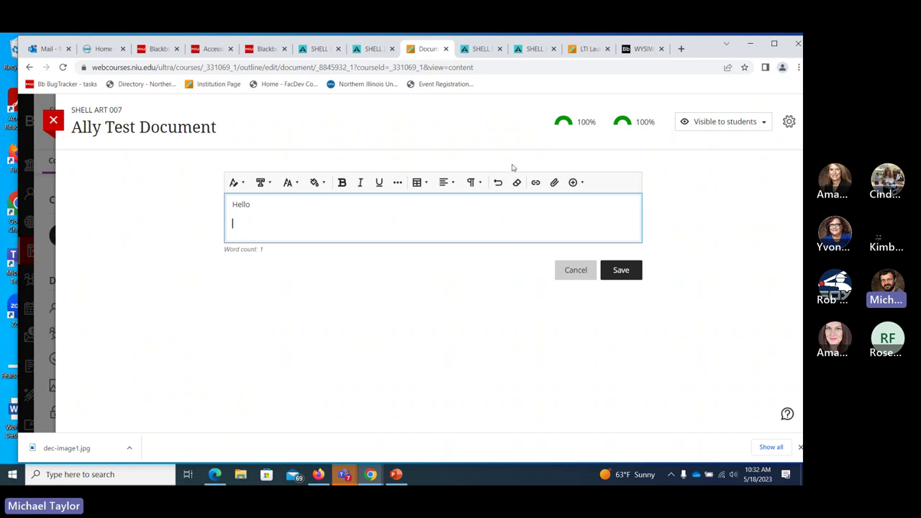
- Insert a link to niu.edu/citl with the link text 'NIU CITL'
click(535, 182)
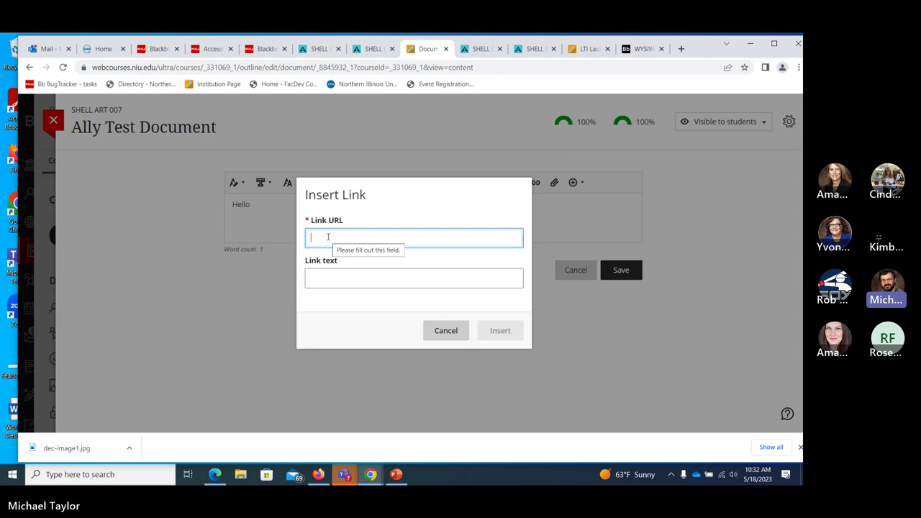
text(niu.)
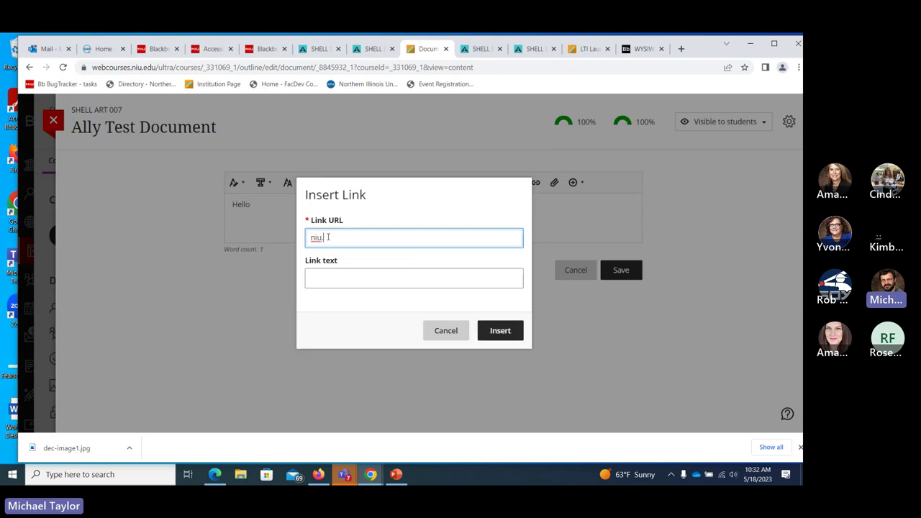
text(edu)
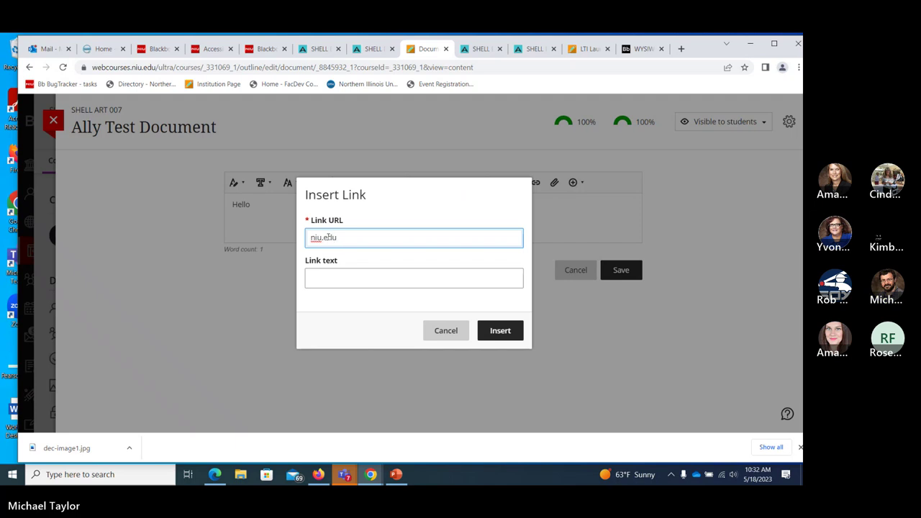
text(/citl)
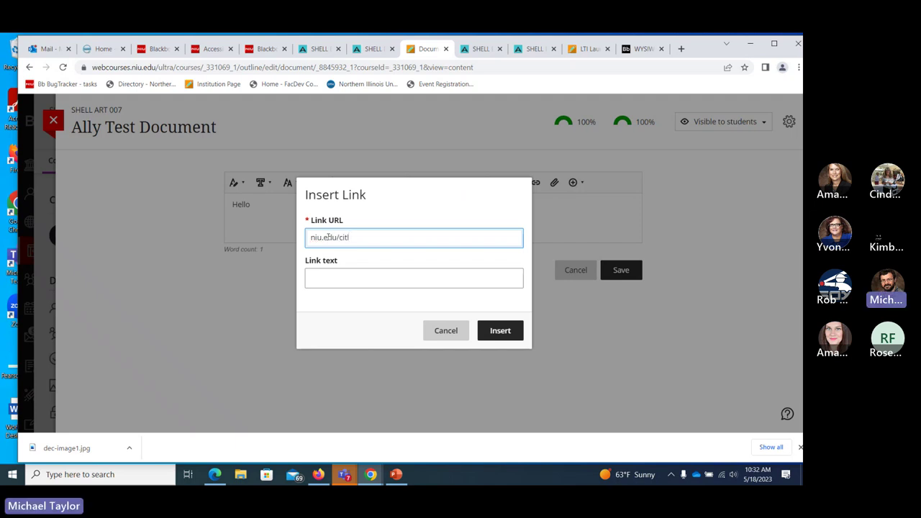
click(332, 271)
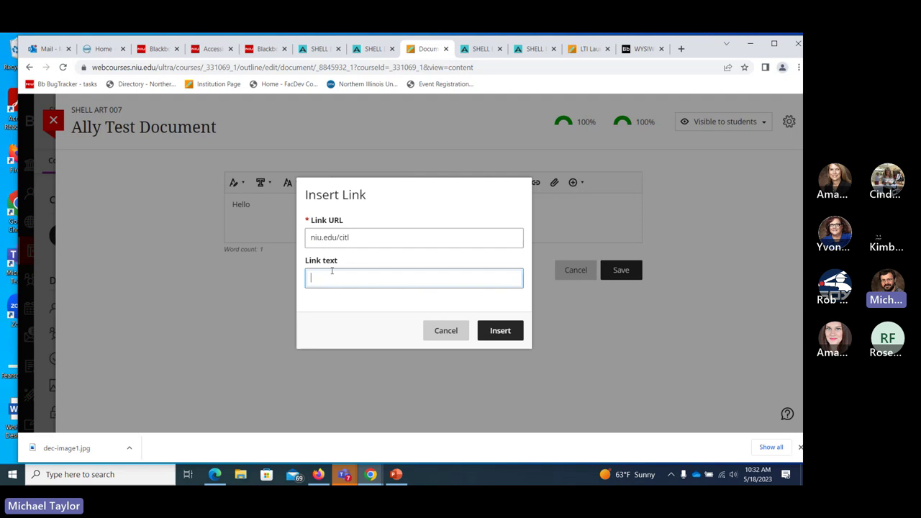
text(NIU CITL)
click(513, 331)
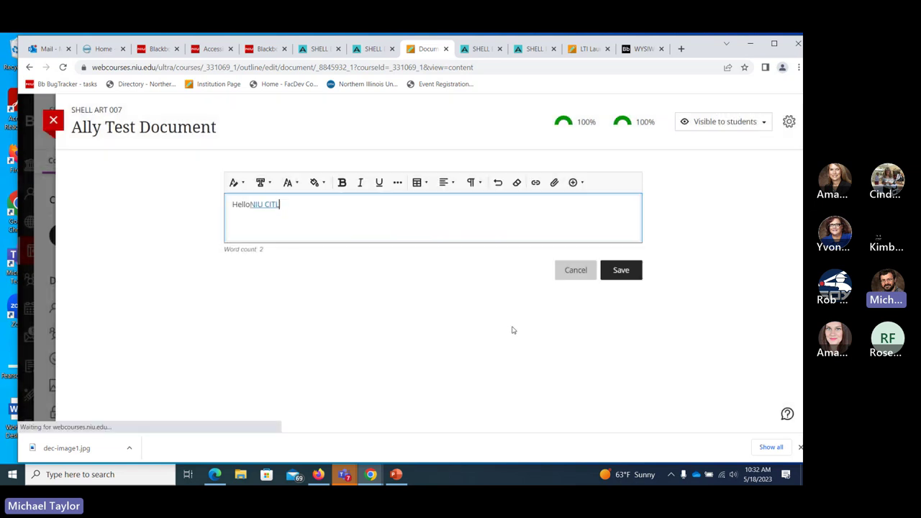
- Put the NIU CITL link on its own line with an empty line below it
click(248, 207)
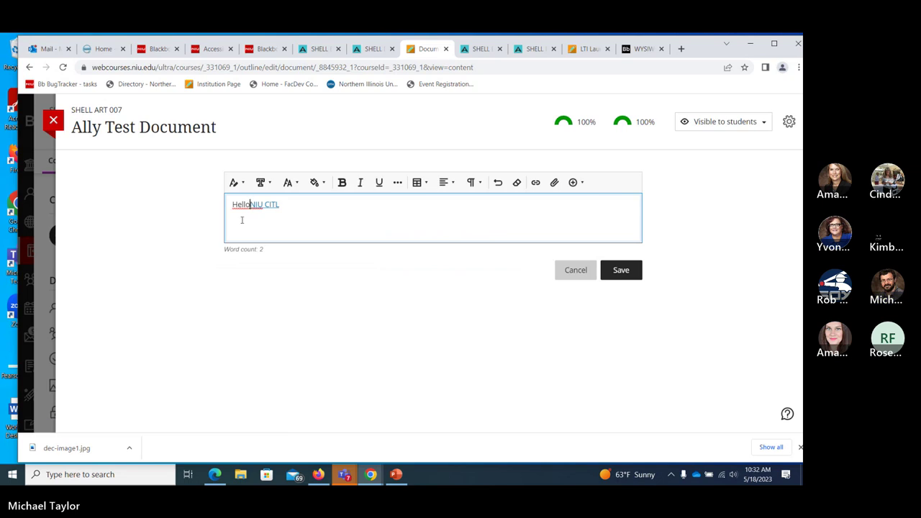
key(Return)
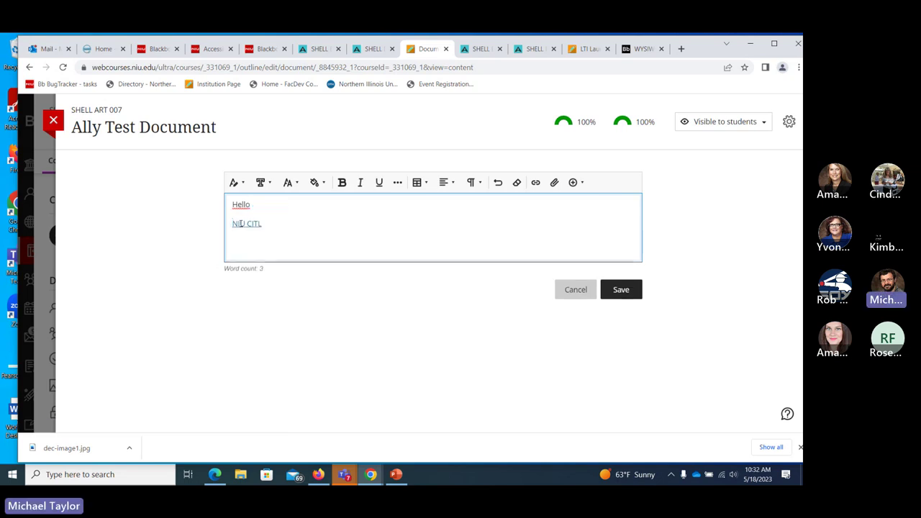
key(Right)
key(Right)
key(Right)
key(Right)
key(Right)
key(Right)
key(Right)
key(Right)
key(Return)
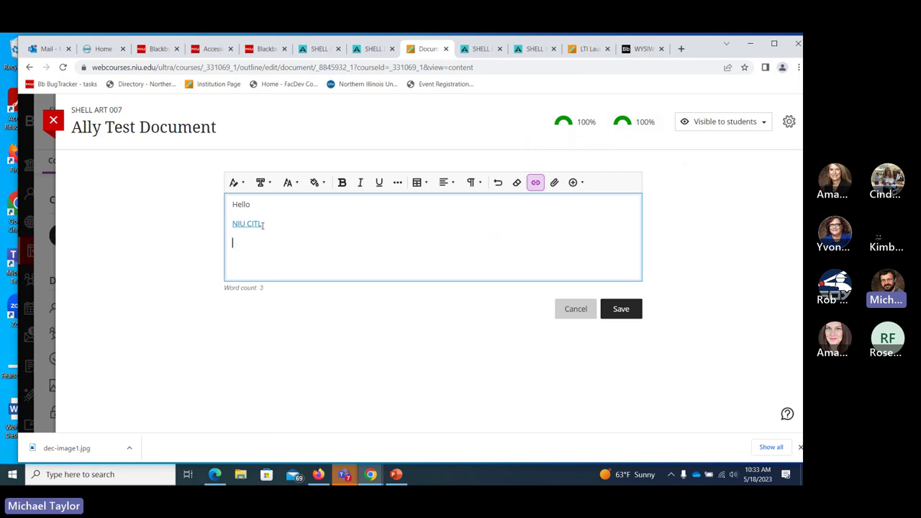
drag(262, 224, 233, 226)
click(535, 182)
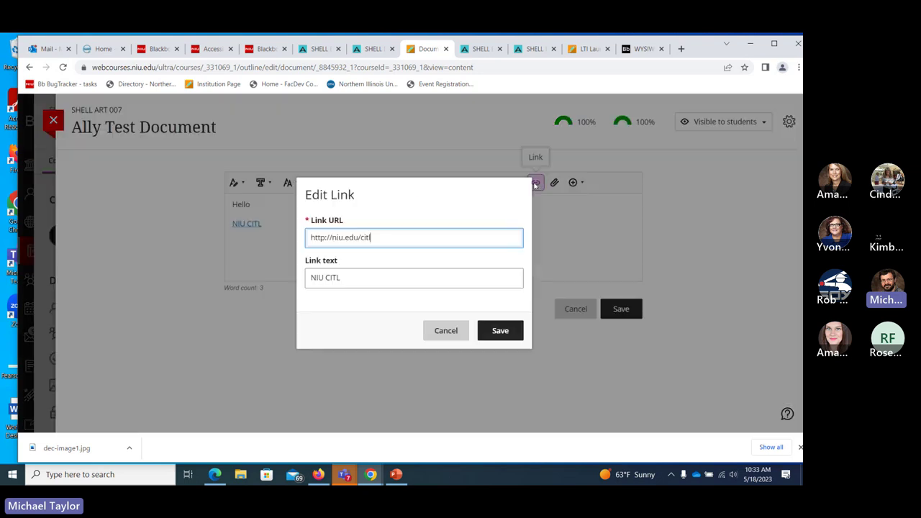
drag(343, 277, 291, 274)
key(BackSpace)
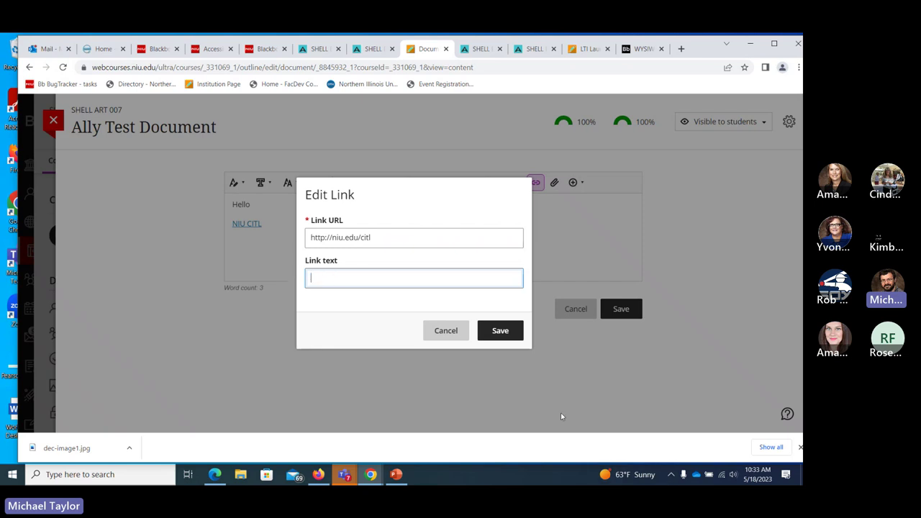
click(494, 334)
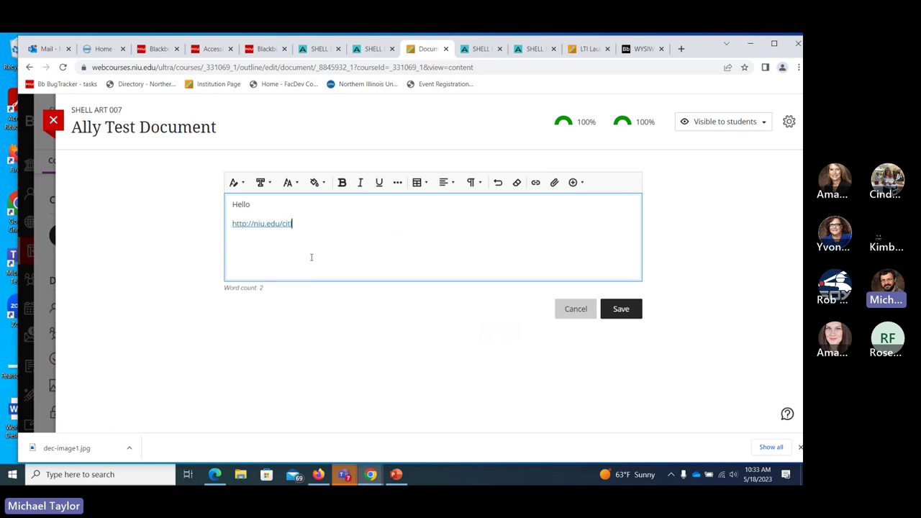
key(Return)
key(Return)
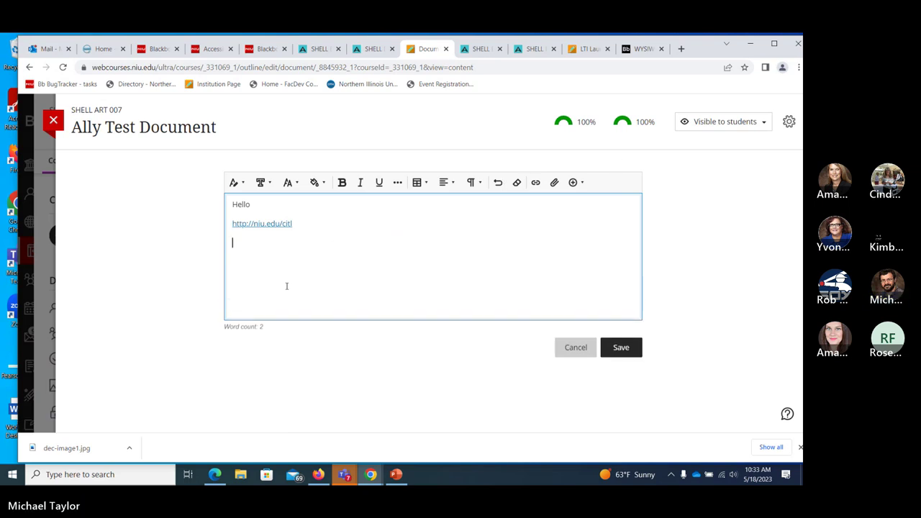
click(301, 224)
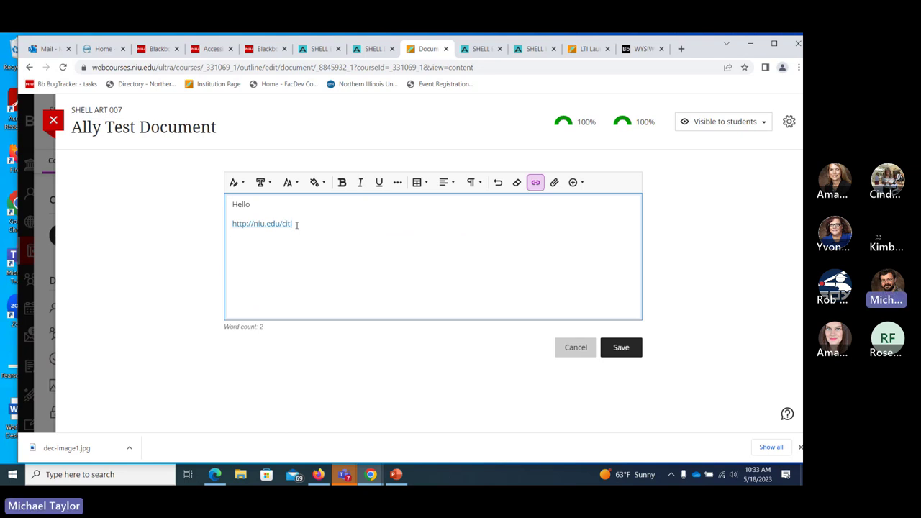
key(Return)
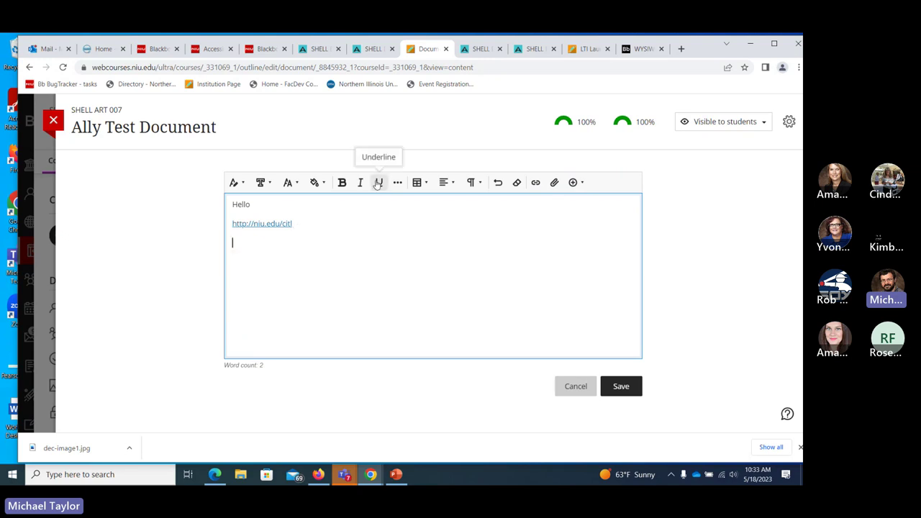
- Attach dec-image1.jpg from the Downloads folder to the document
click(554, 183)
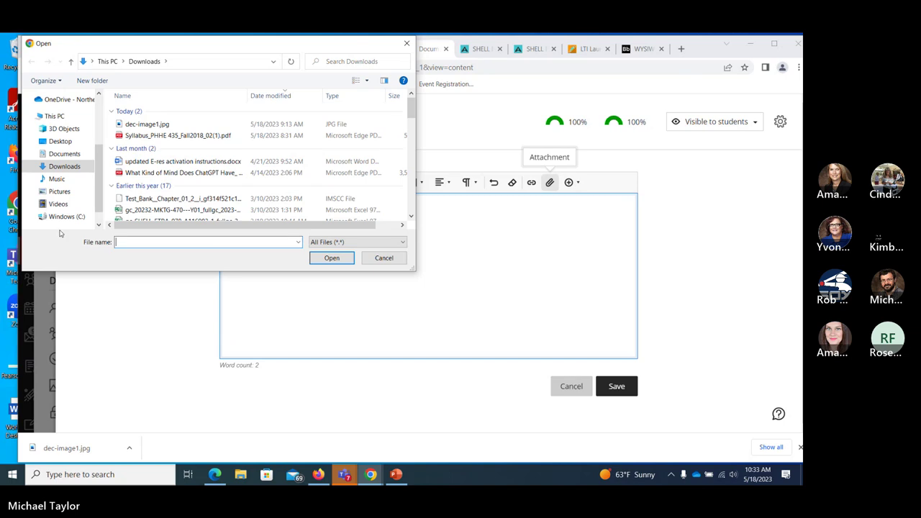
drag(88, 46, 226, 148)
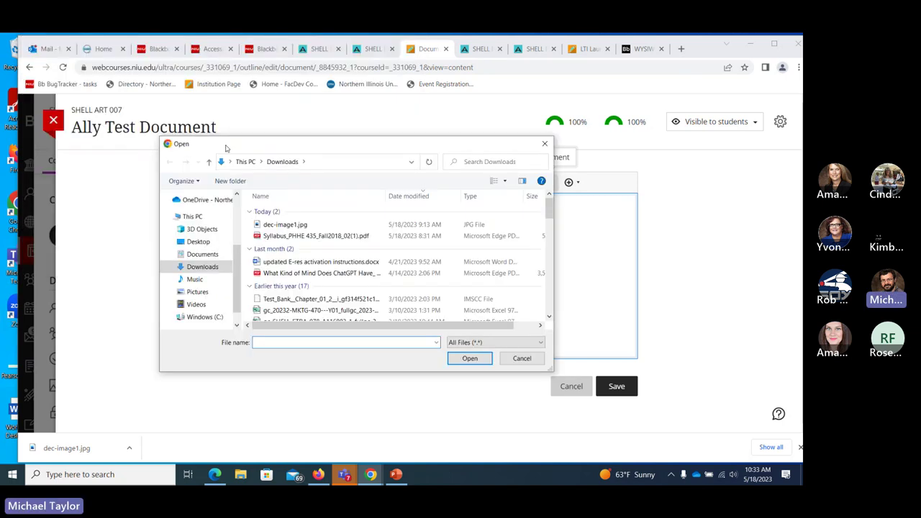
click(202, 229)
click(199, 242)
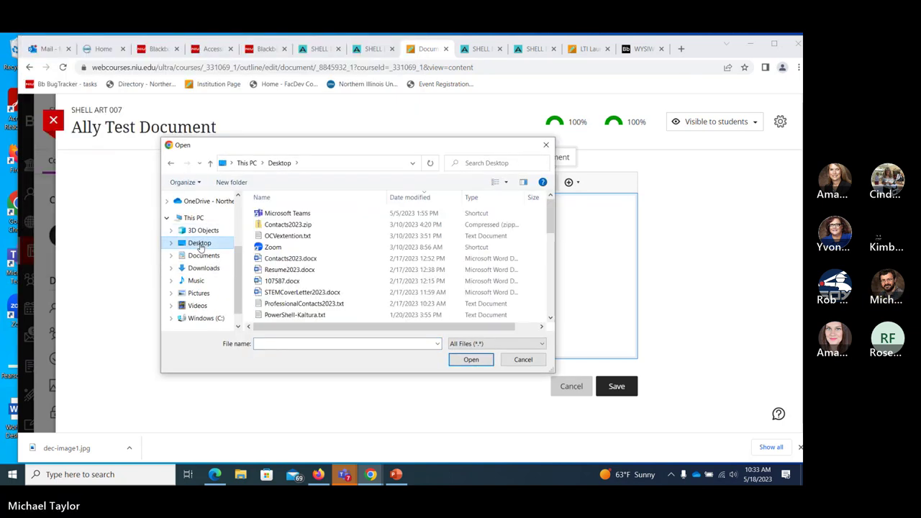
click(202, 268)
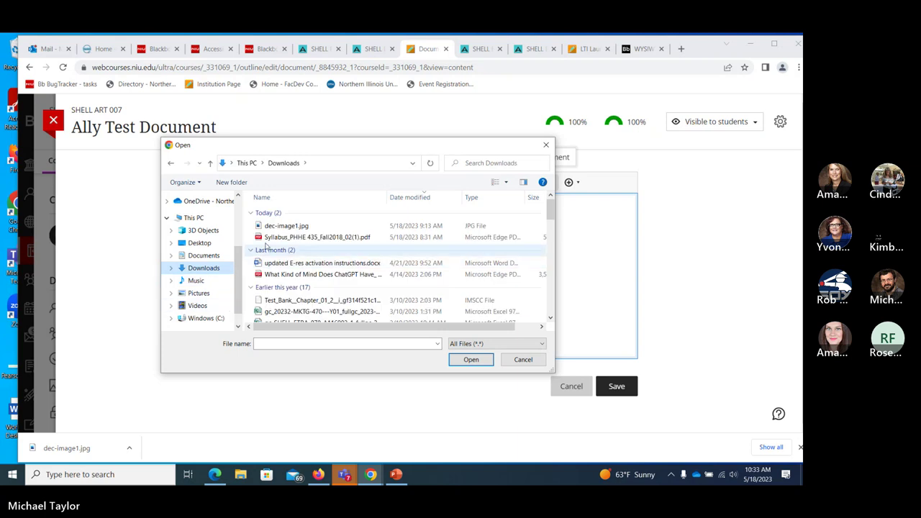
click(279, 226)
click(470, 359)
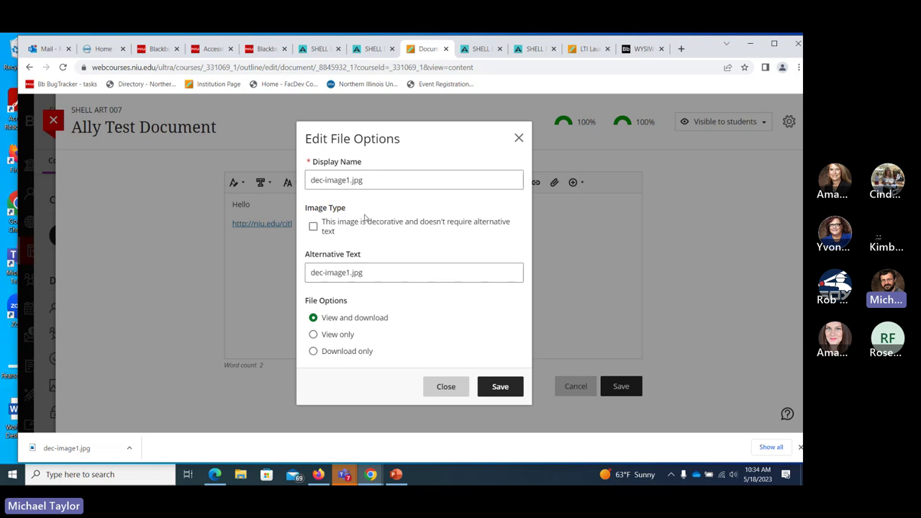
- Mark dec-image1.jpg as decorative, let students view it only, and place it
click(313, 229)
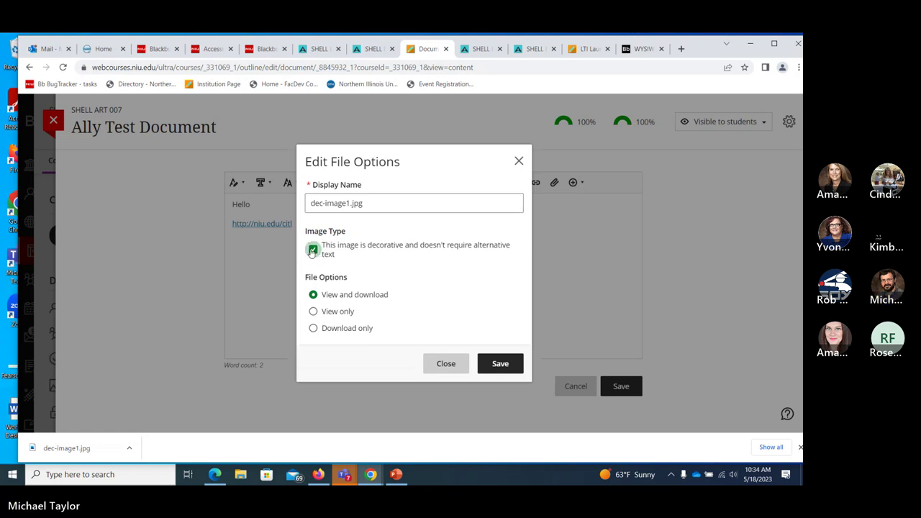
click(313, 227)
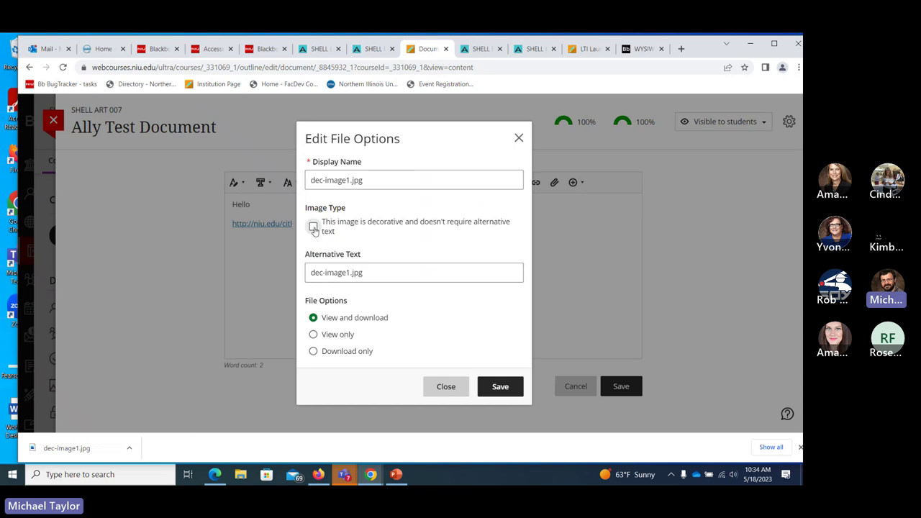
click(312, 228)
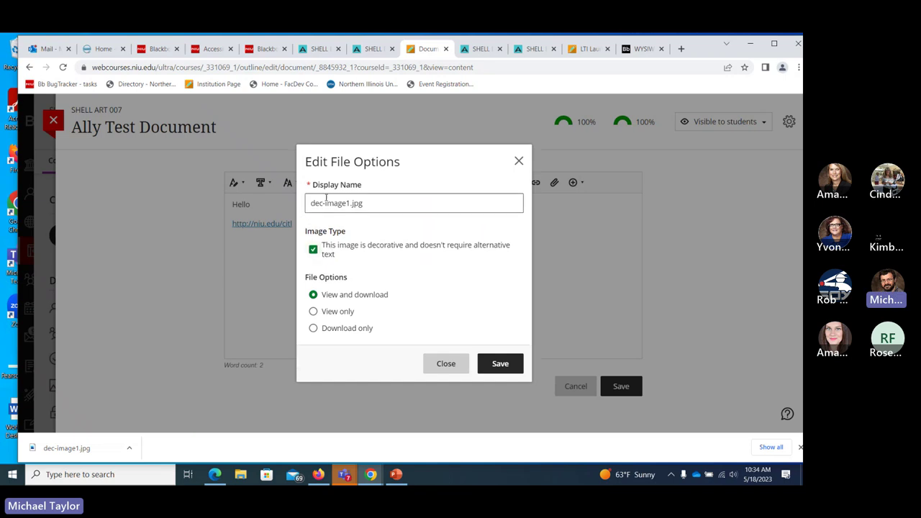
click(314, 312)
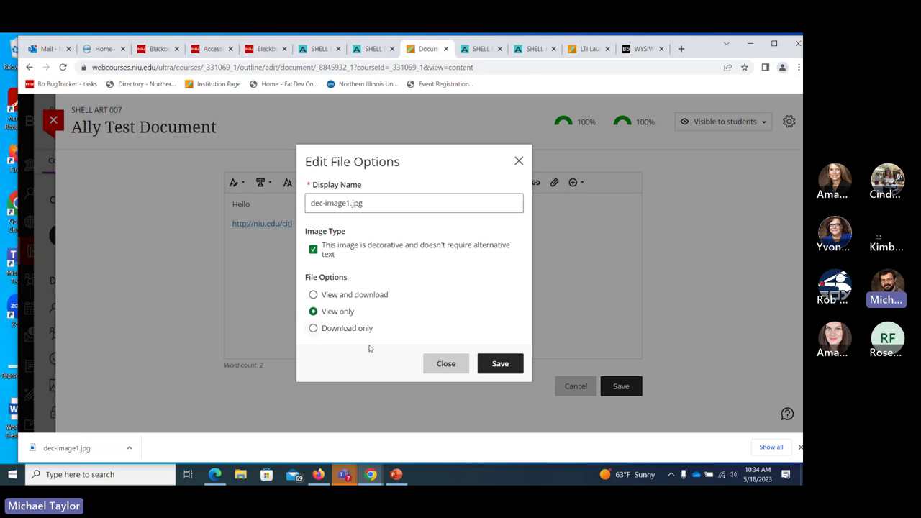
click(500, 364)
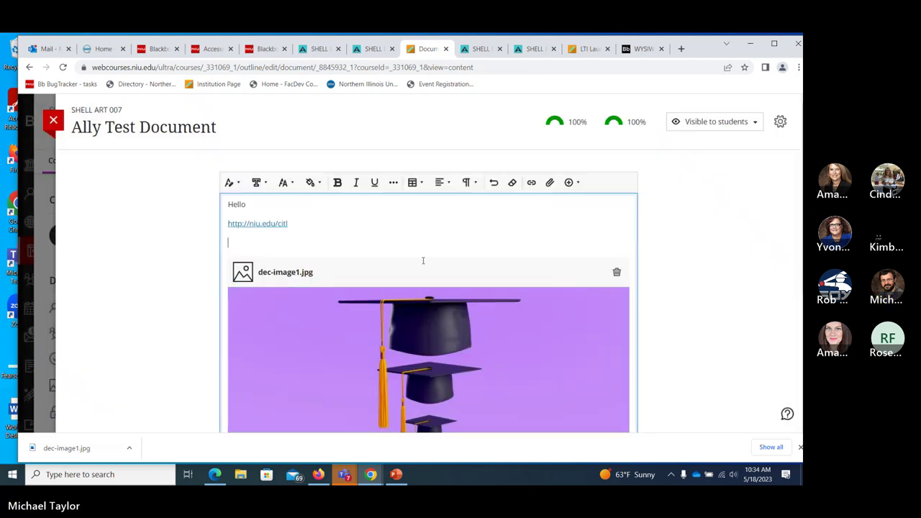
- Save the content block holding Hello, the niu.edu/citl link and the image
scroll(423, 302, down, 2)
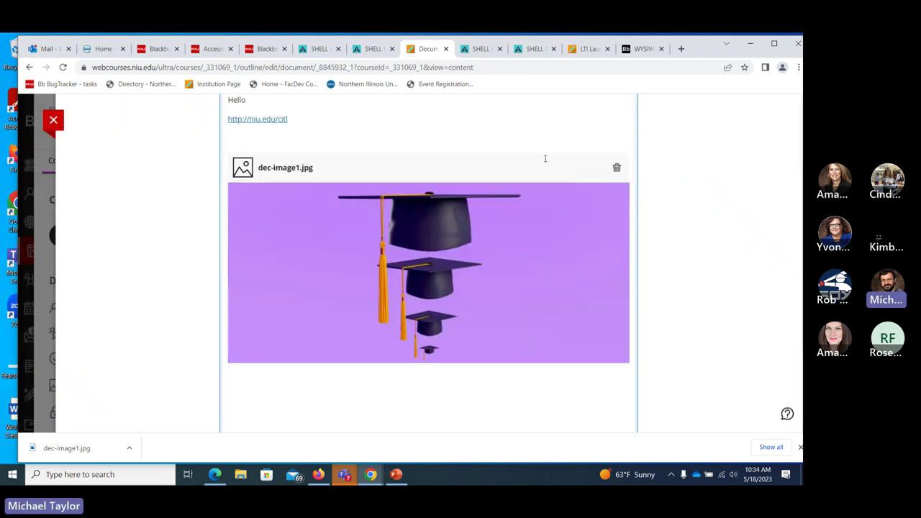
scroll(554, 259, up, 2)
scroll(504, 317, down, 3)
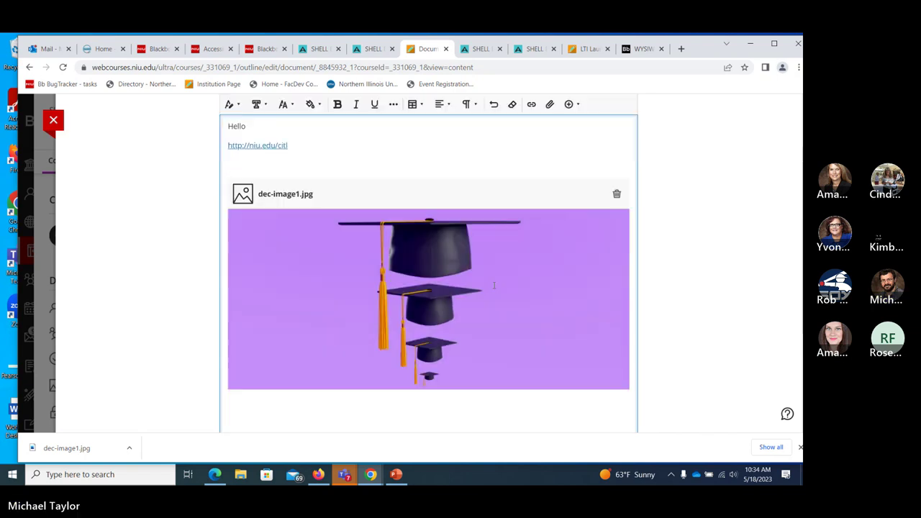
scroll(464, 343, down, 1)
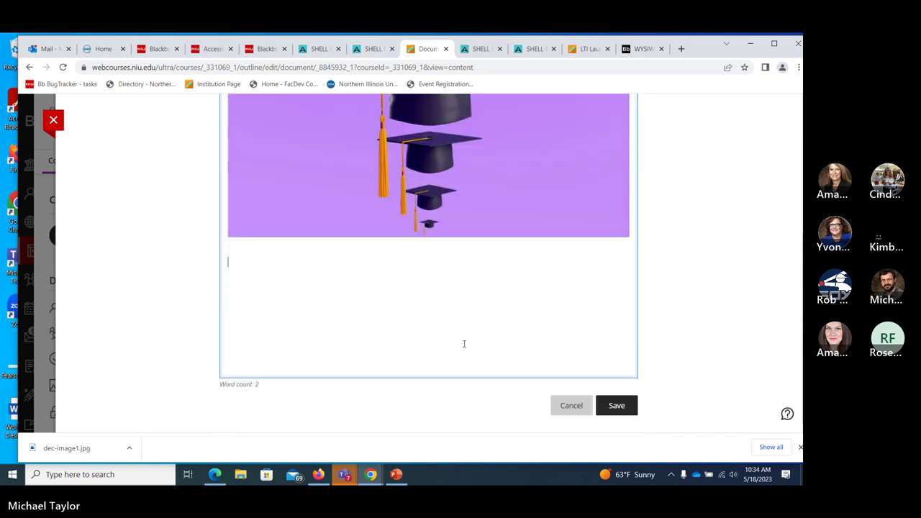
click(615, 405)
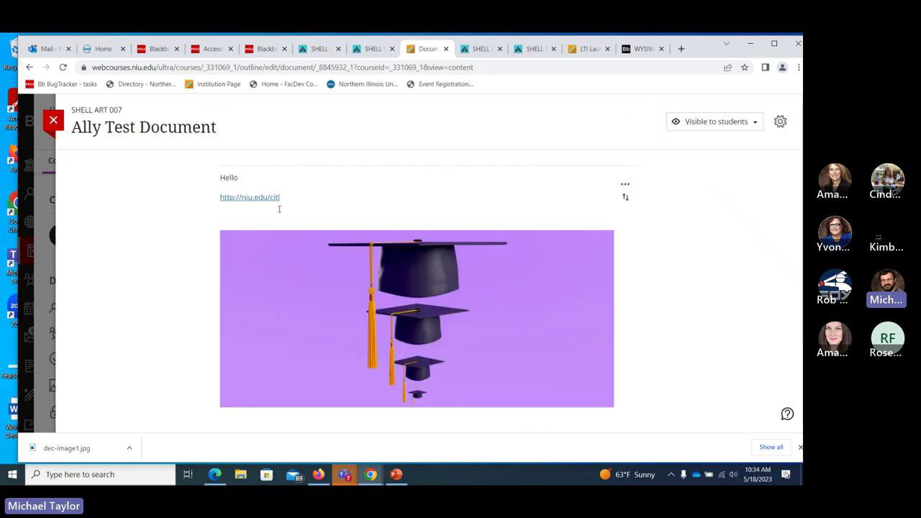
- Close and reopen the Ally Test Document, then check the image's Perfect Ally score
scroll(335, 181, down, 1)
scroll(336, 173, up, 1)
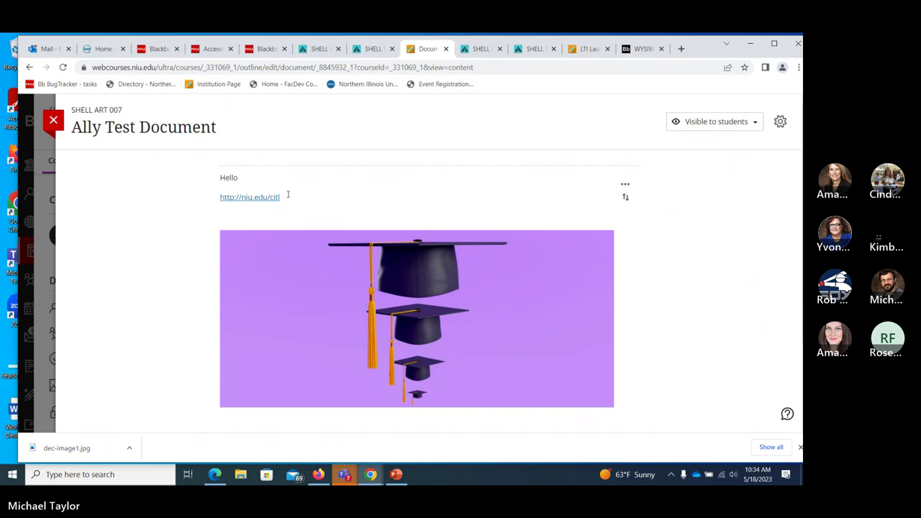
scroll(243, 376, down, 1)
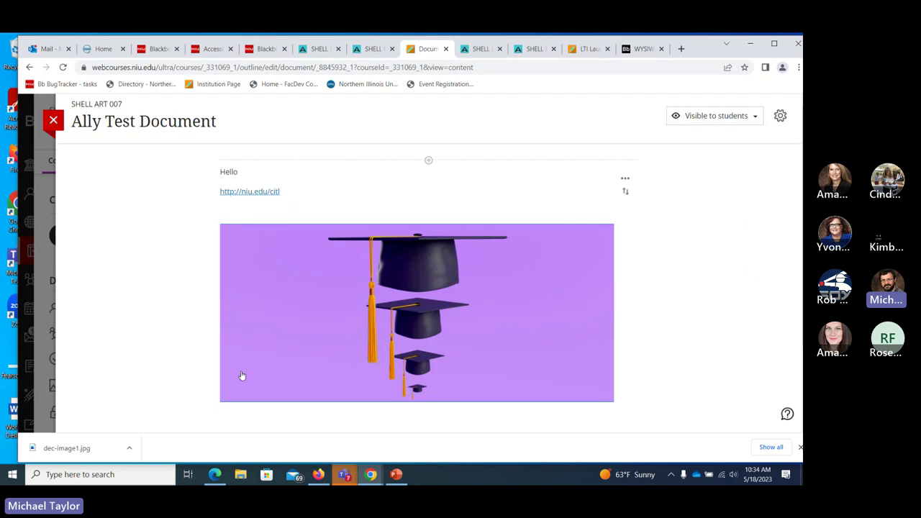
scroll(242, 375, down, 3)
scroll(234, 334, up, 3)
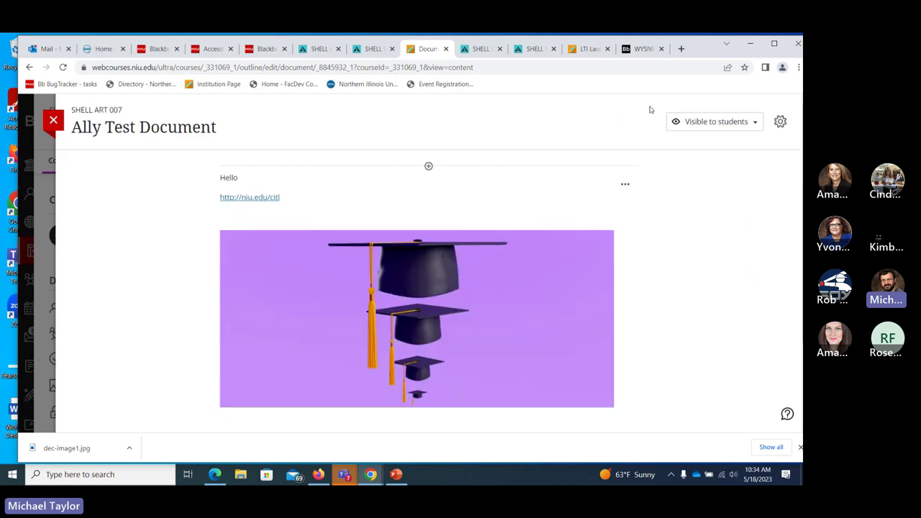
click(54, 121)
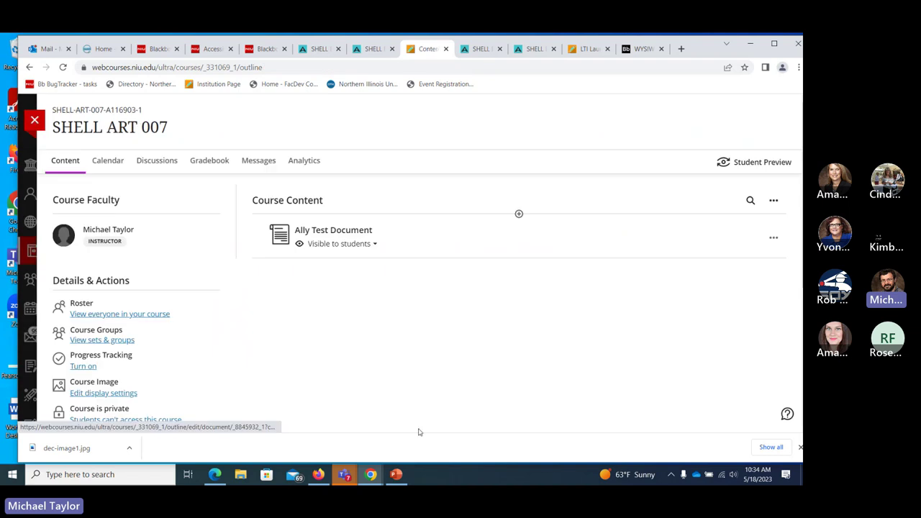
click(336, 236)
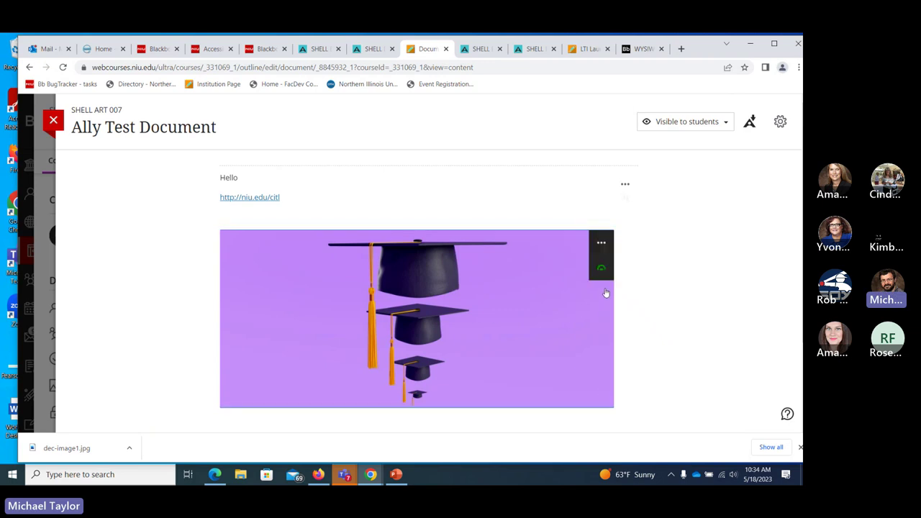
mouse_move(602, 267)
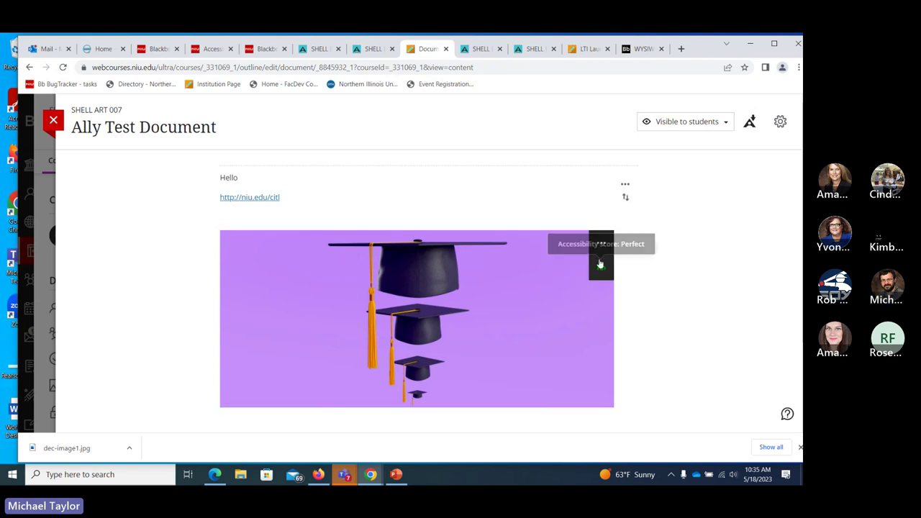
click(602, 245)
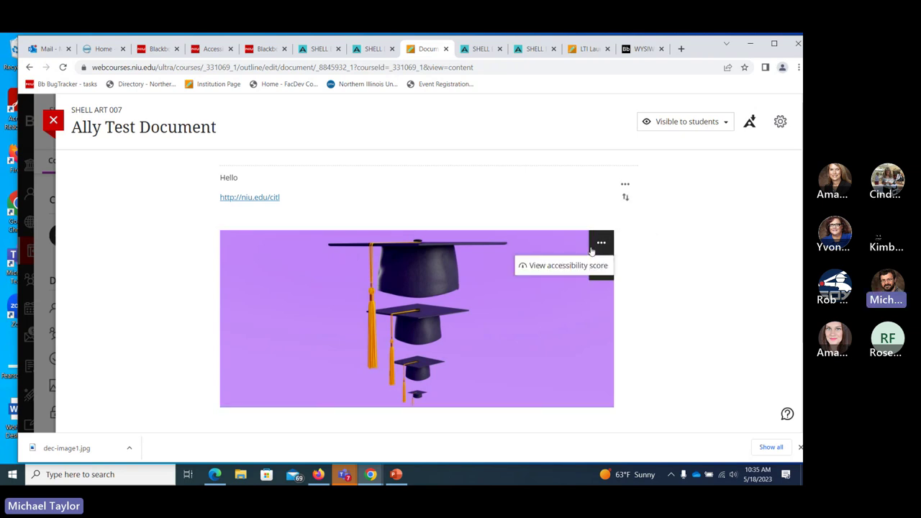
click(567, 266)
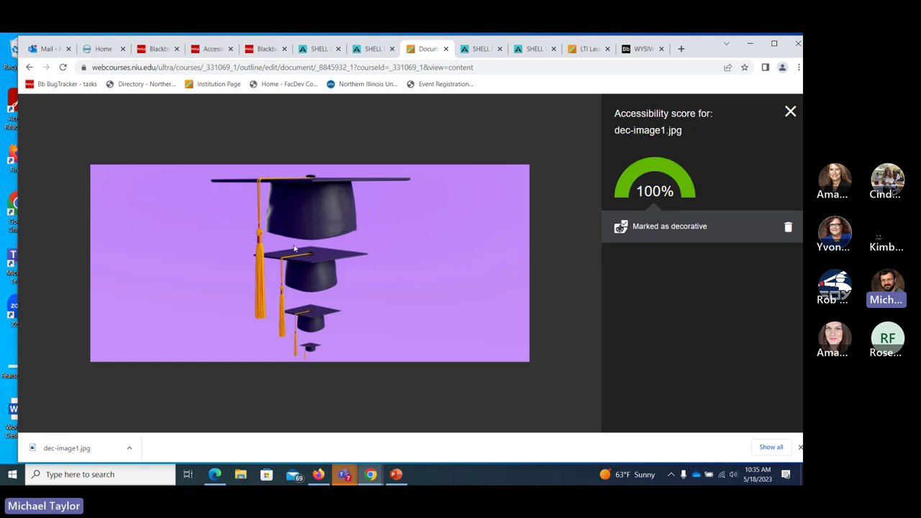
click(790, 111)
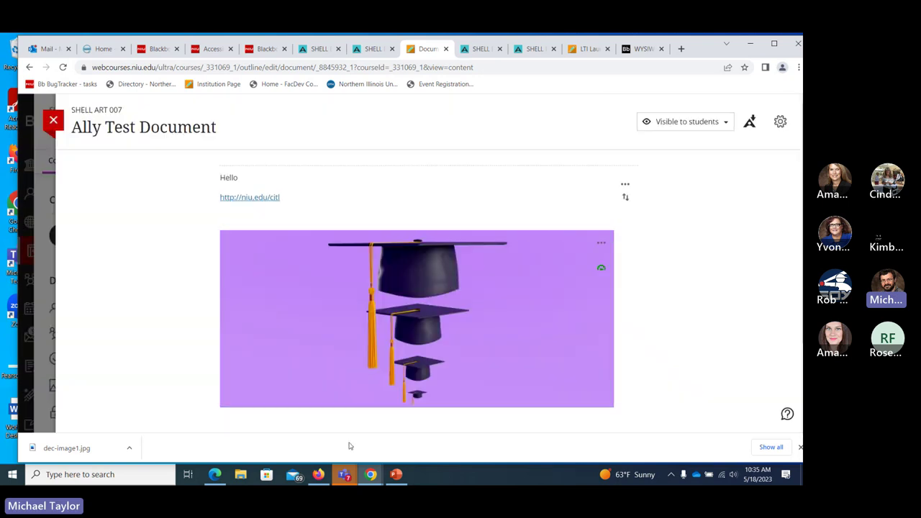
scroll(364, 411, down, 1)
click(428, 428)
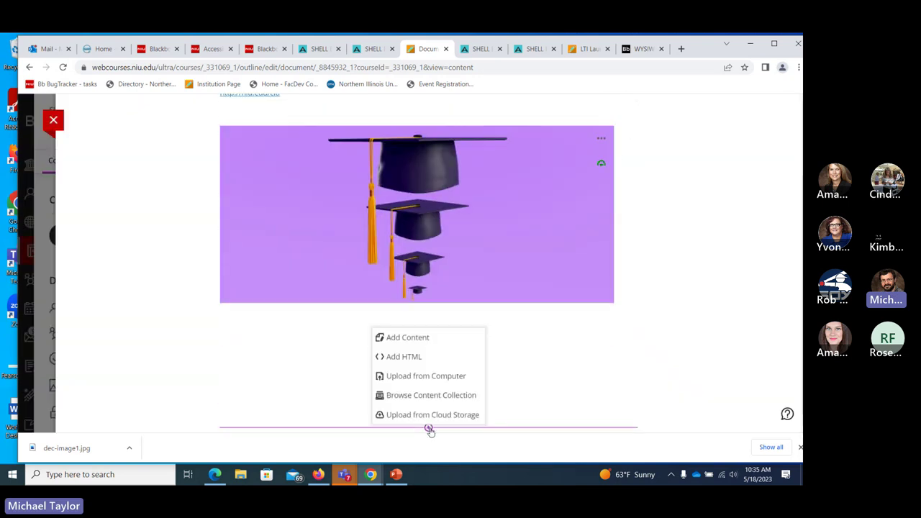
click(415, 377)
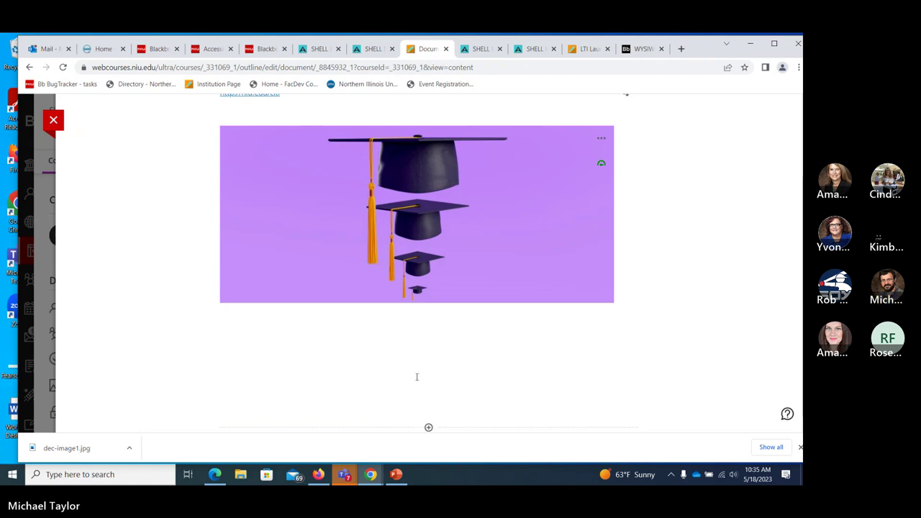
scroll(412, 371, up, 2)
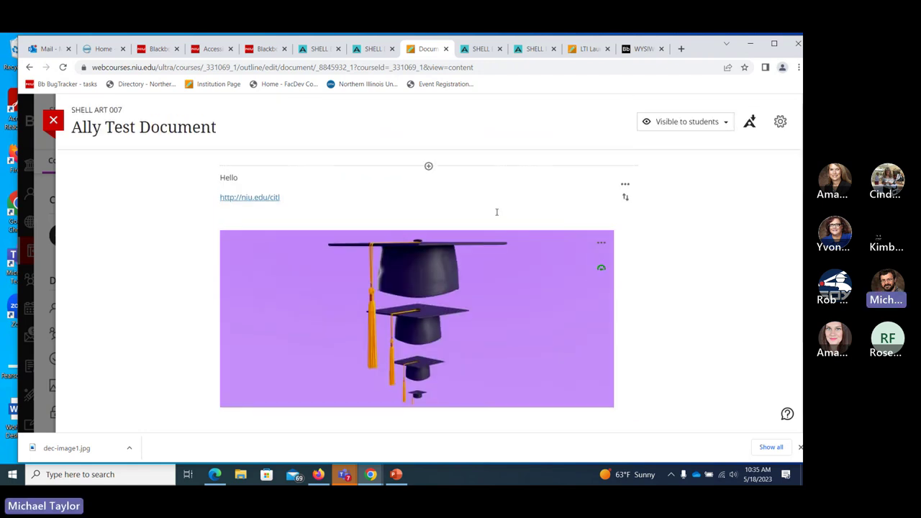
scroll(378, 385, down, 1)
scroll(378, 385, up, 1)
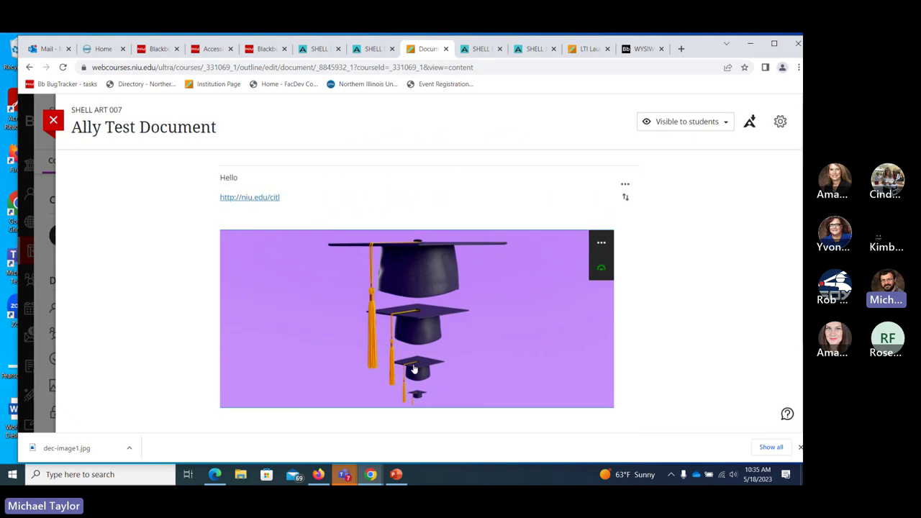
scroll(378, 385, down, 2)
- Add a new content block below the image and upload dec-image1.jpg from Downloads
click(429, 417)
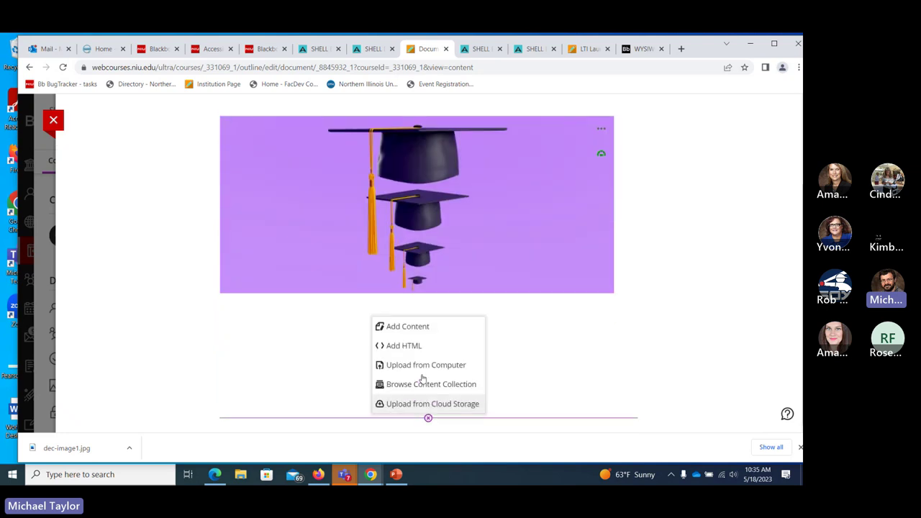
click(408, 326)
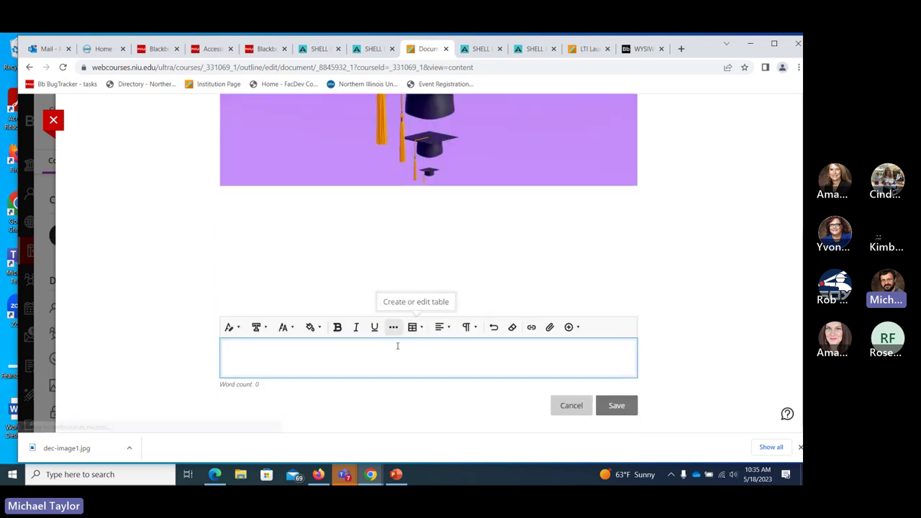
scroll(420, 365, up, 1)
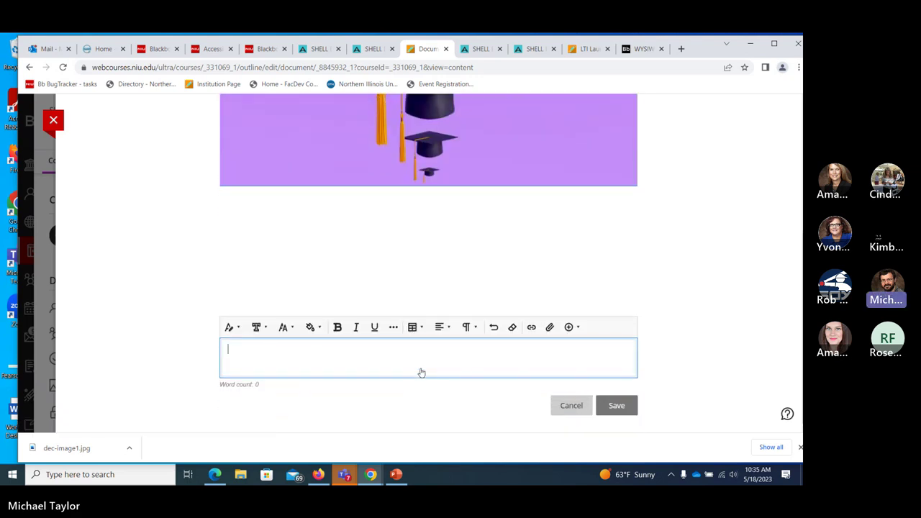
click(550, 326)
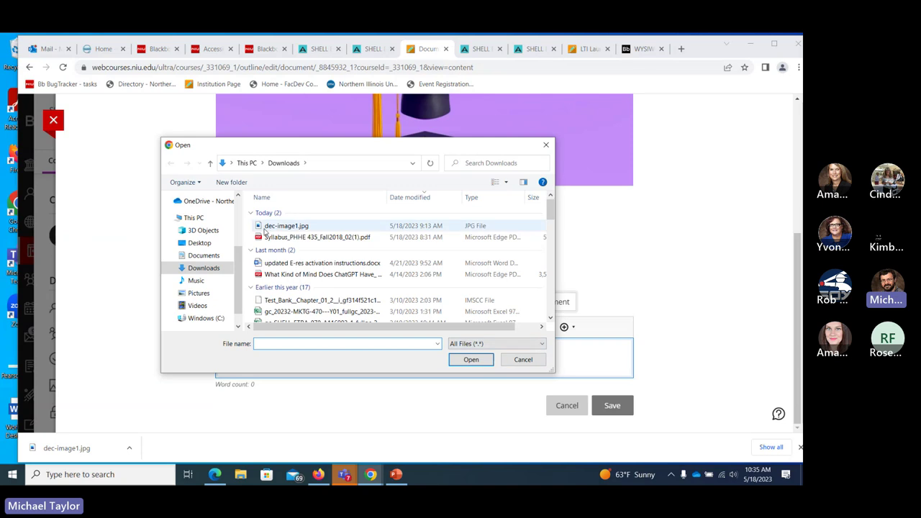
click(268, 227)
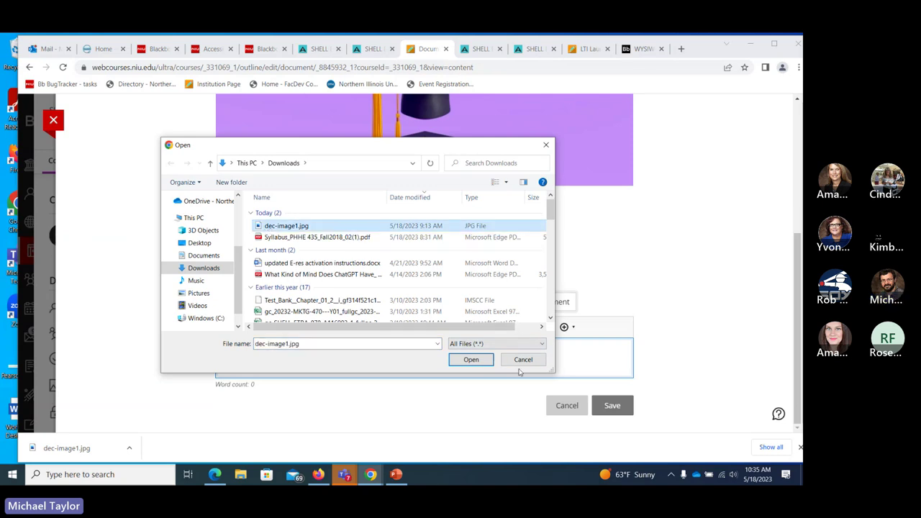
click(471, 359)
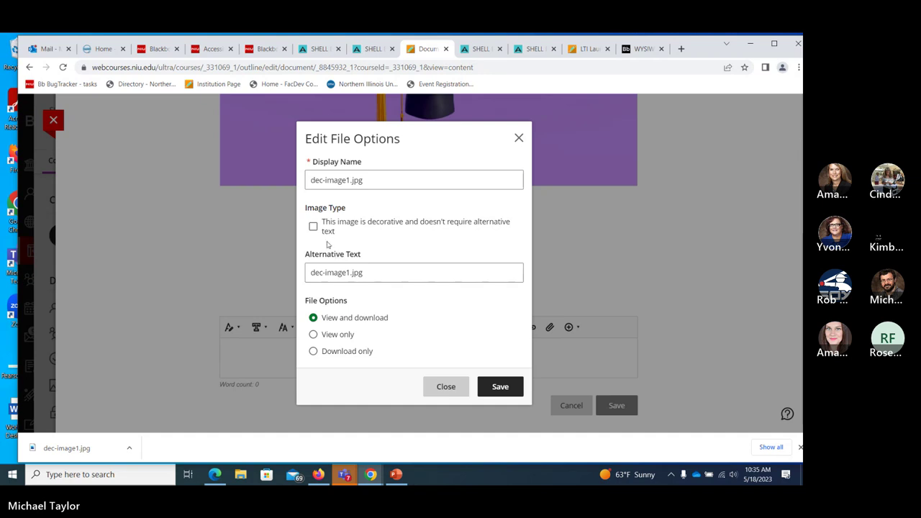
- Clear the image's alternative text, set file access to view only, and save the block
drag(366, 273, 300, 277)
key(BackSpace)
click(415, 246)
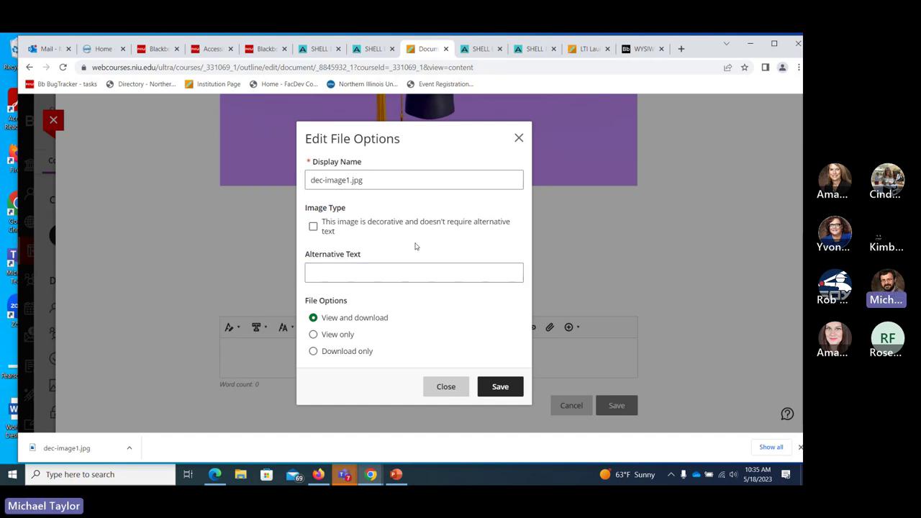
click(313, 334)
click(500, 386)
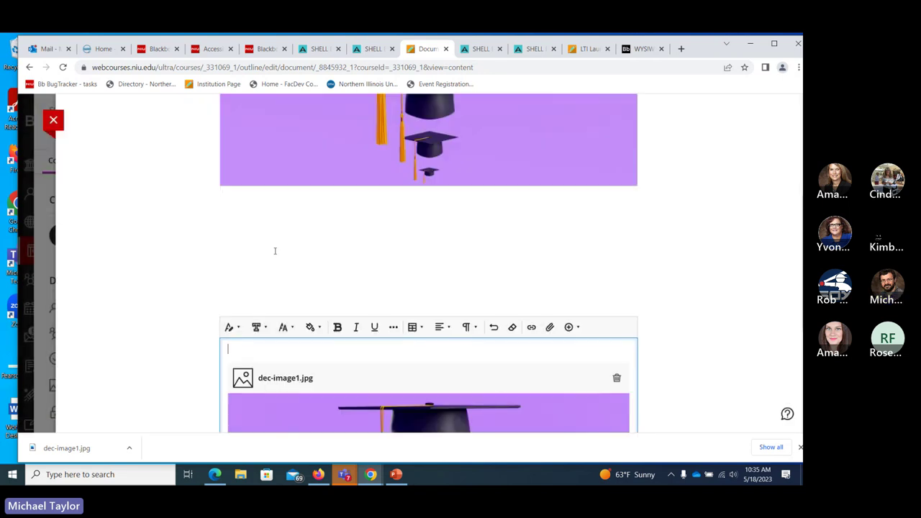
scroll(274, 250, down, 2)
scroll(274, 252, down, 3)
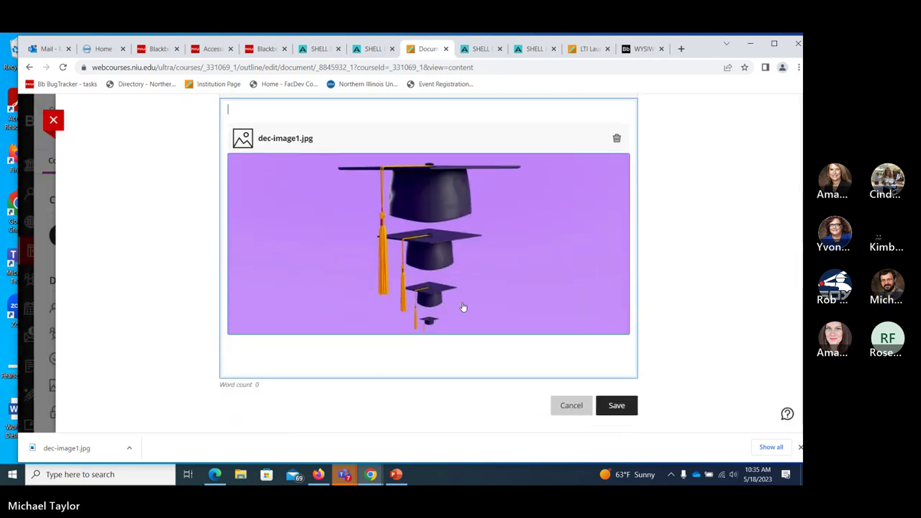
click(613, 406)
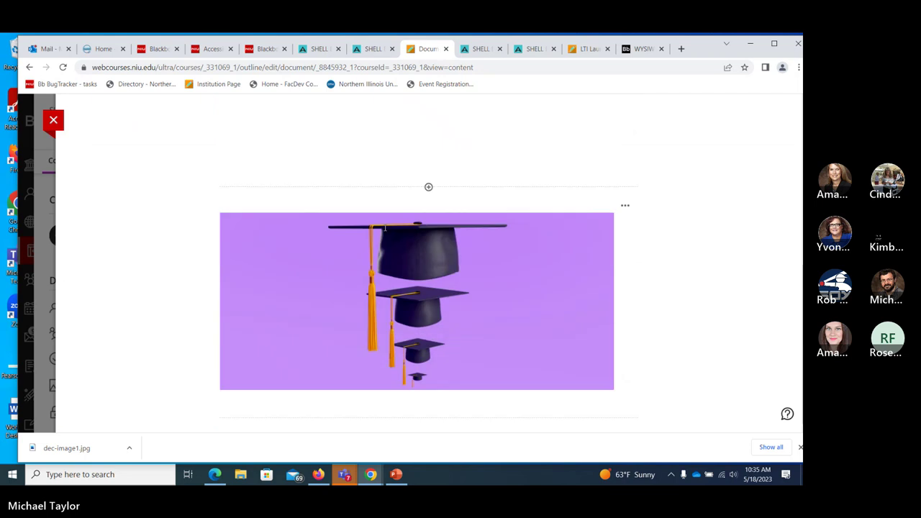
click(581, 237)
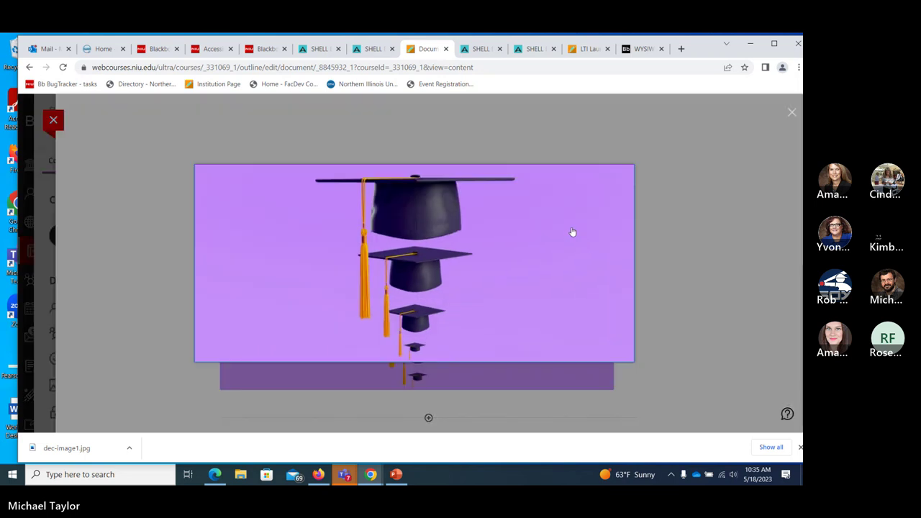
click(89, 249)
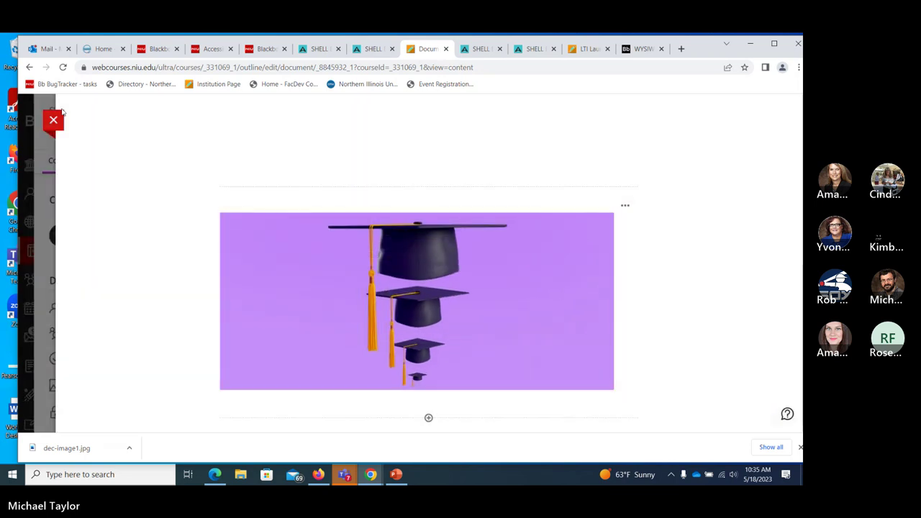
click(54, 119)
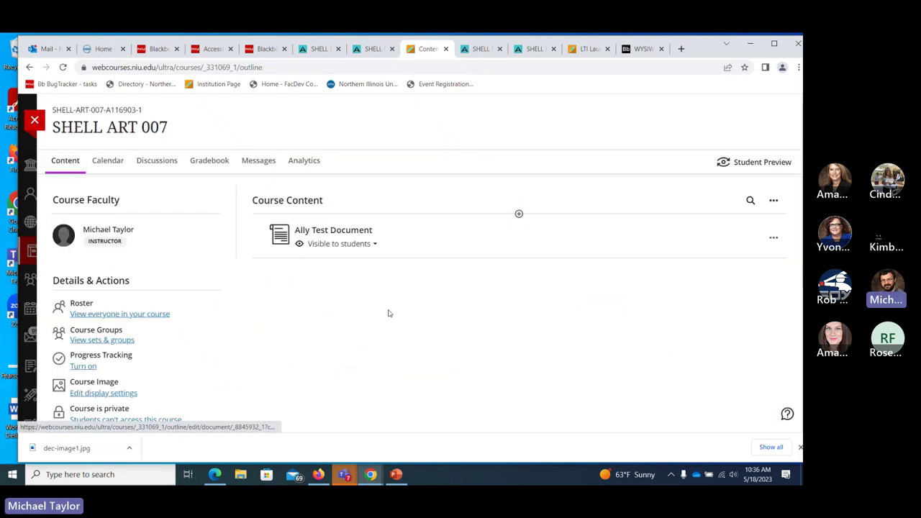
click(364, 225)
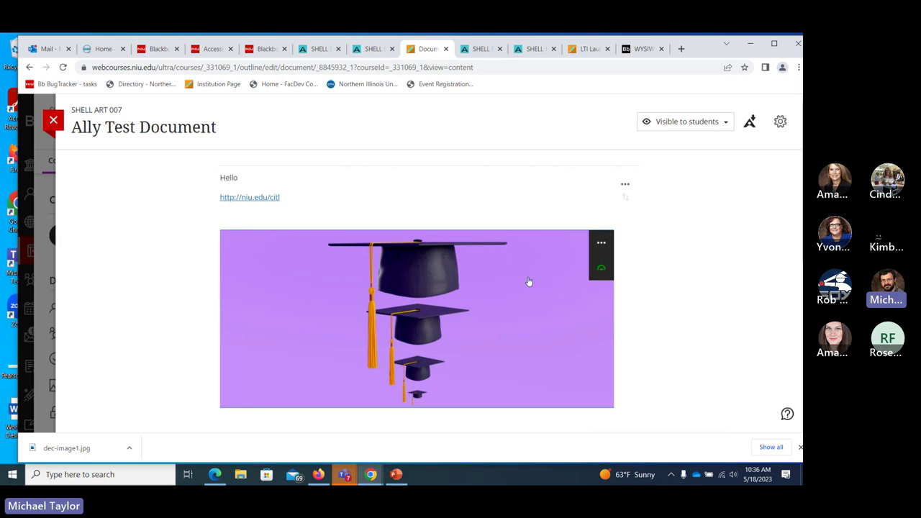
scroll(530, 282, down, 3)
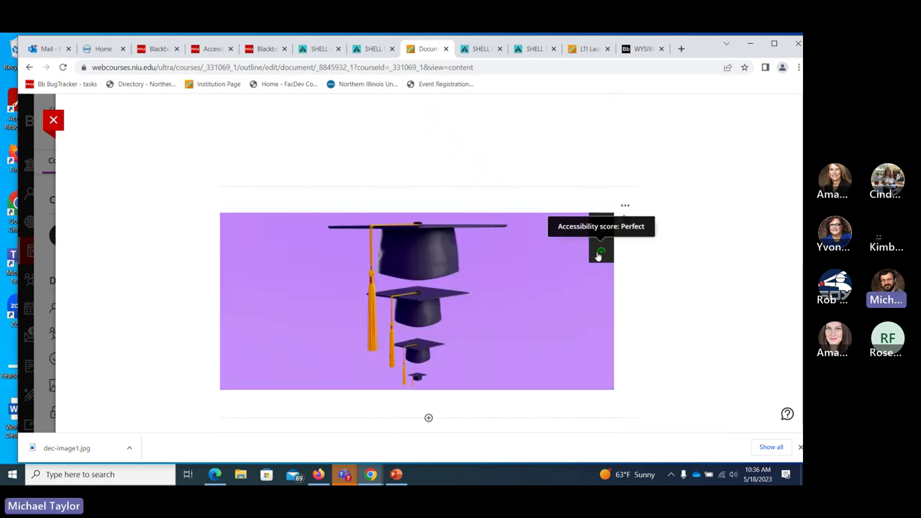
click(598, 253)
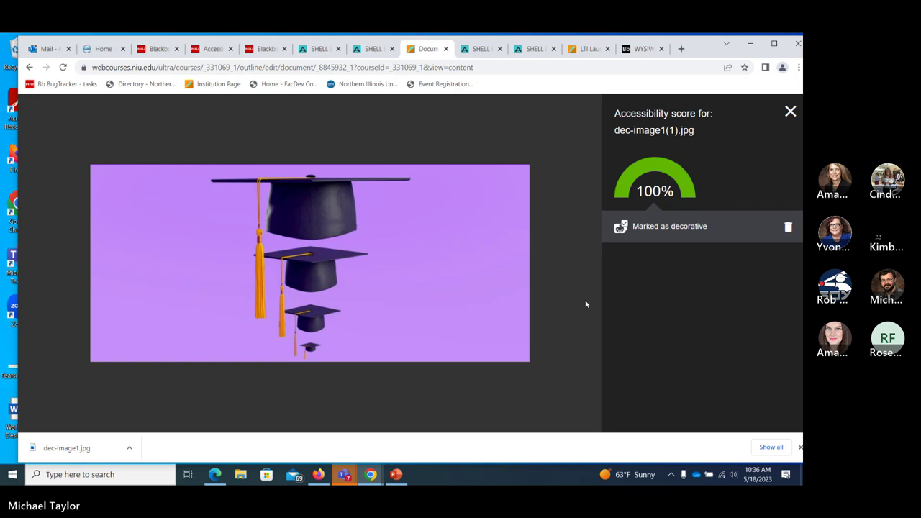
click(790, 111)
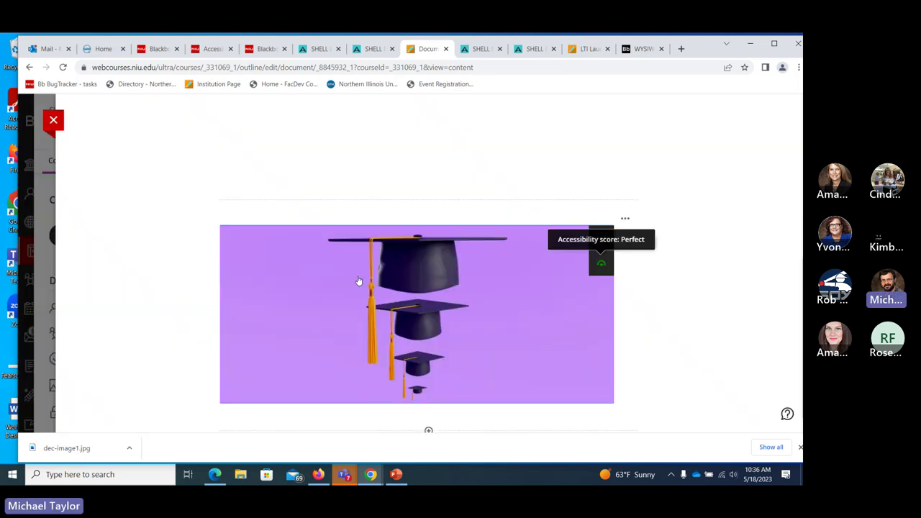
scroll(492, 260, down, 5)
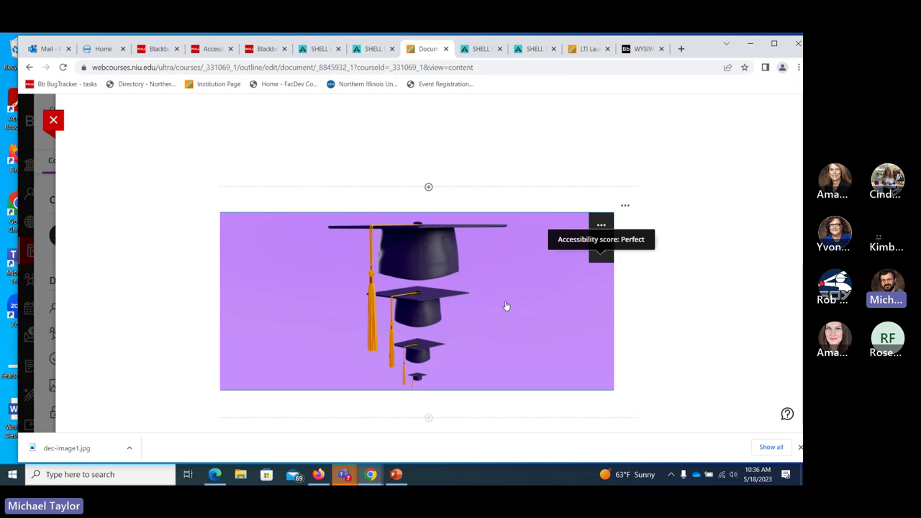
click(604, 255)
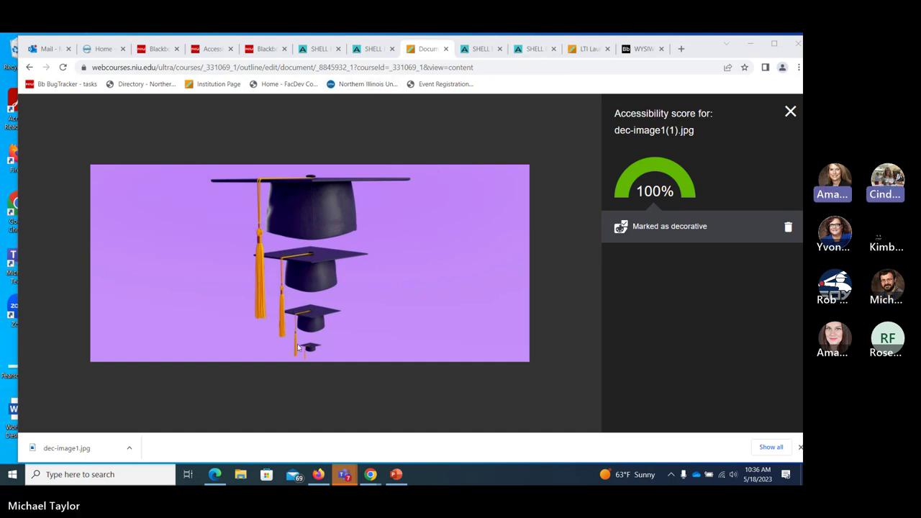
click(790, 112)
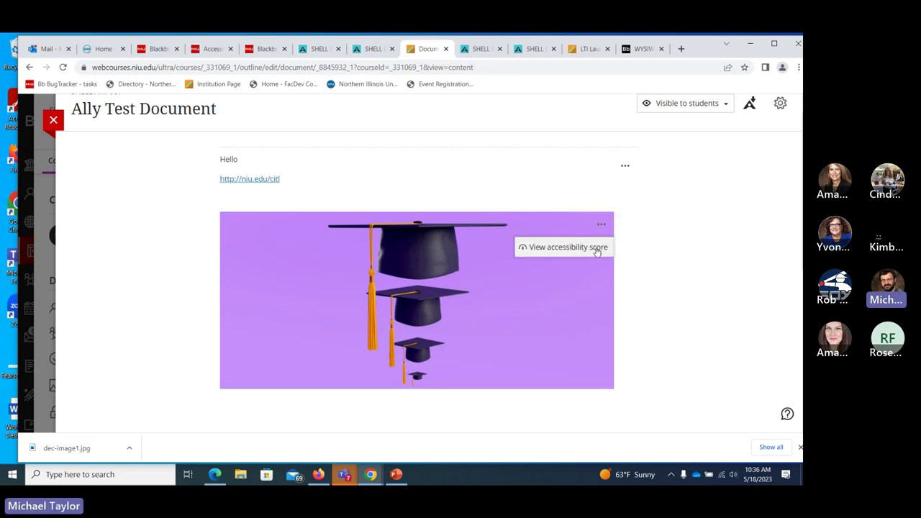
- Delete the embedded dec-image1.jpg from the Hello text block and save the edit
click(625, 166)
click(507, 186)
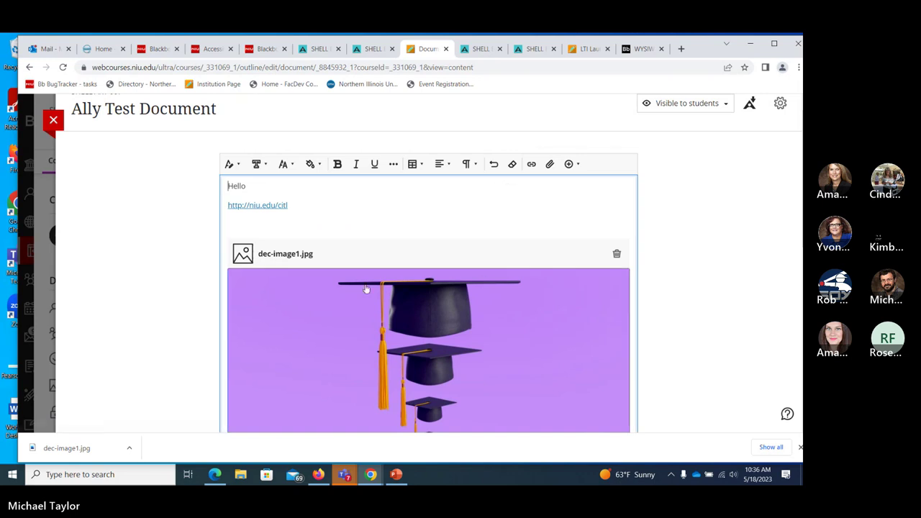
scroll(483, 281, down, 2)
scroll(424, 301, up, 3)
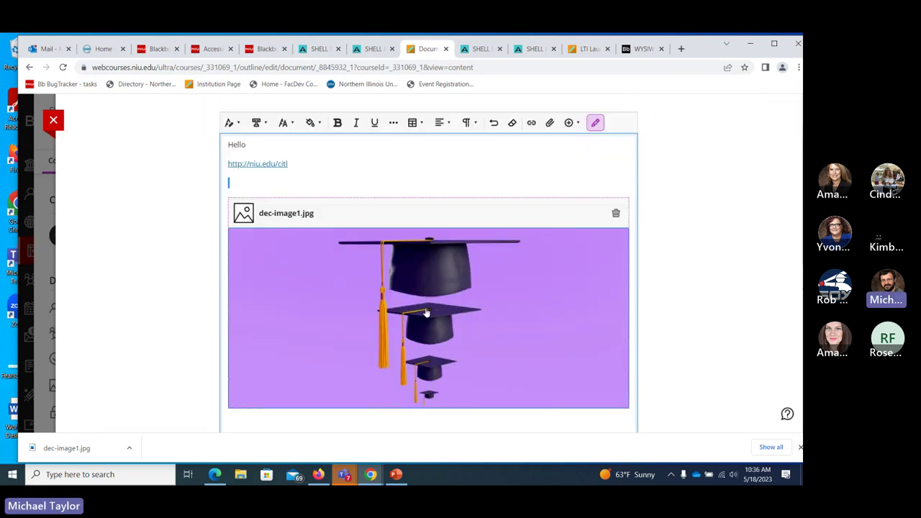
scroll(469, 306, down, 1)
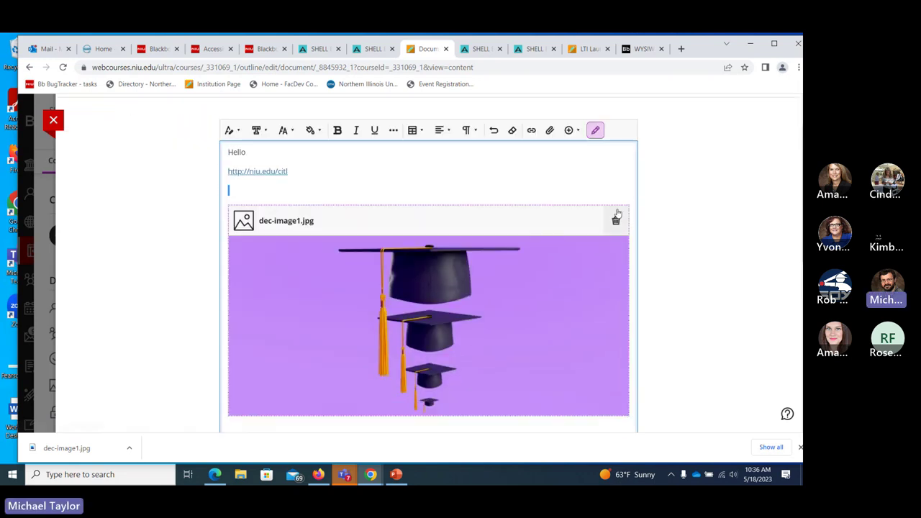
click(616, 218)
scroll(602, 233, down, 4)
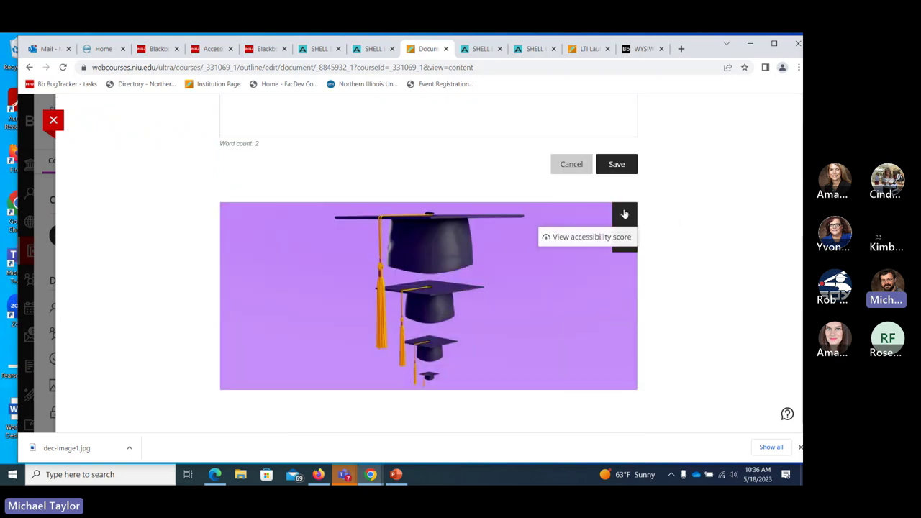
click(584, 187)
click(619, 165)
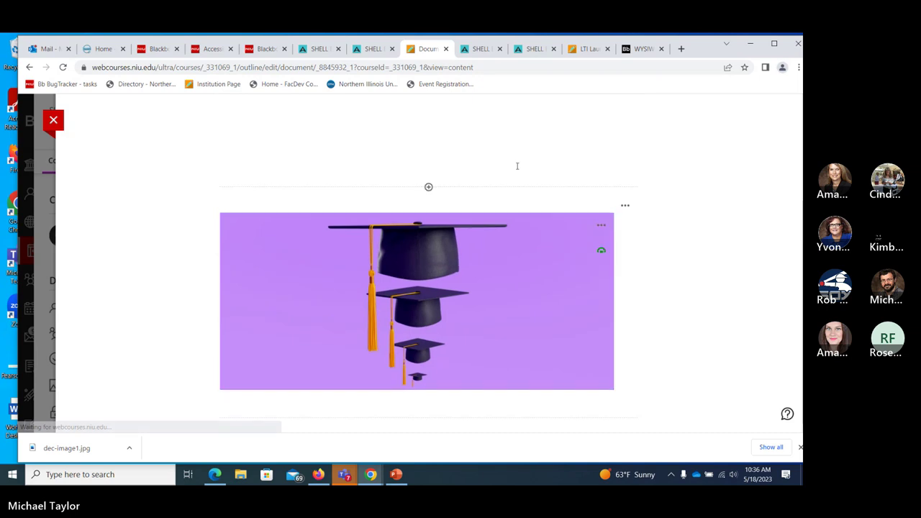
- Replace the image's decorative marking with the Ally description 'Hats', restoring 100%
click(600, 250)
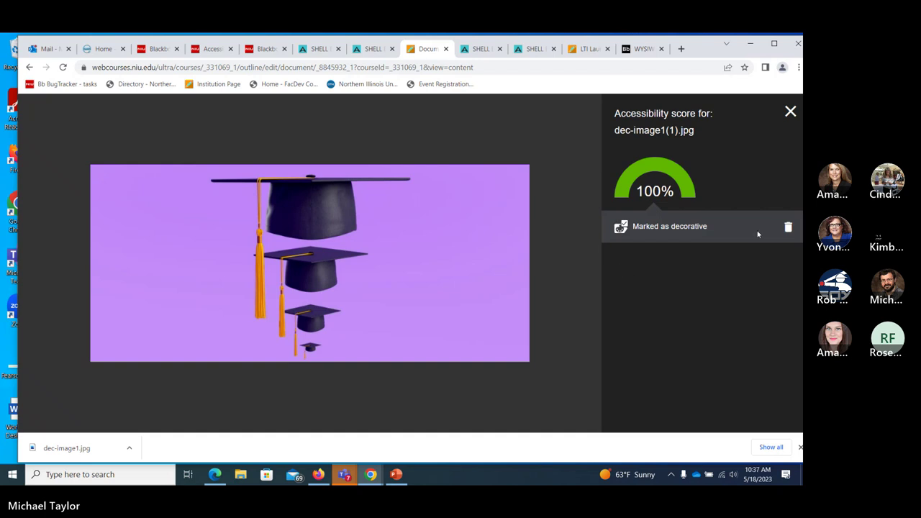
click(787, 229)
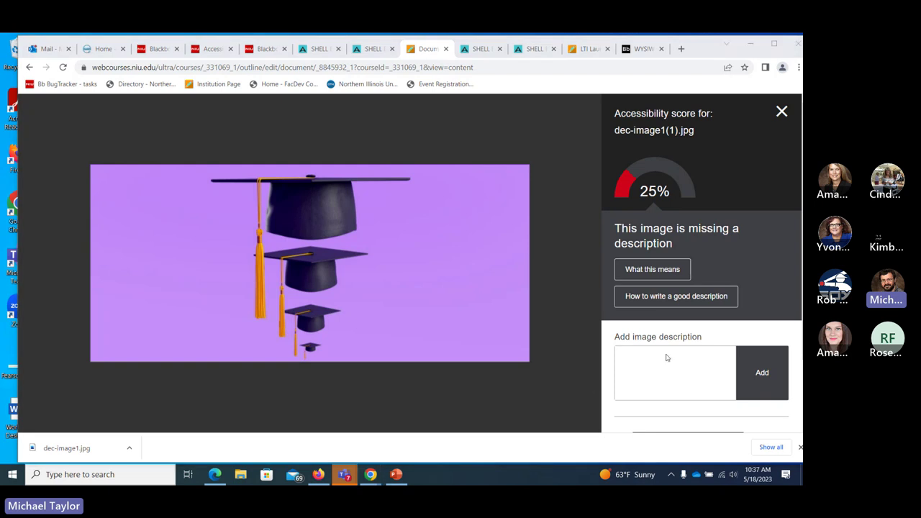
scroll(696, 224, down, 2)
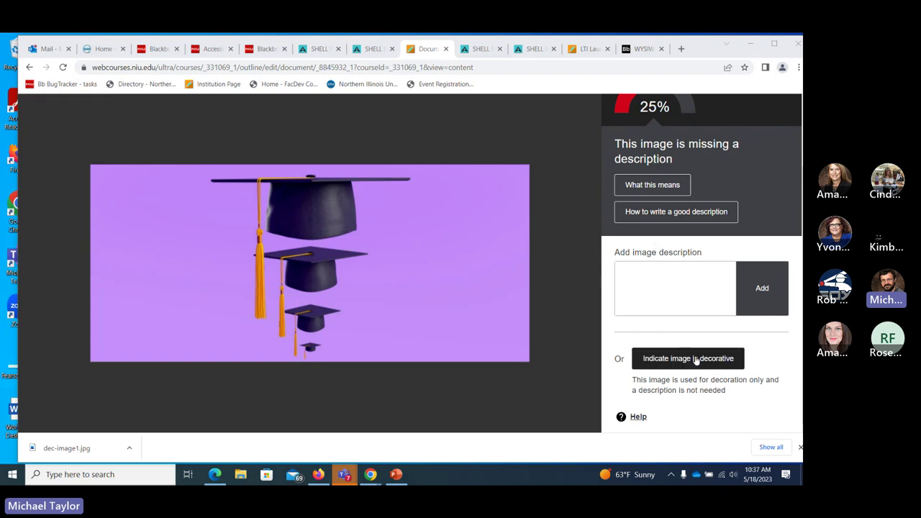
click(649, 286)
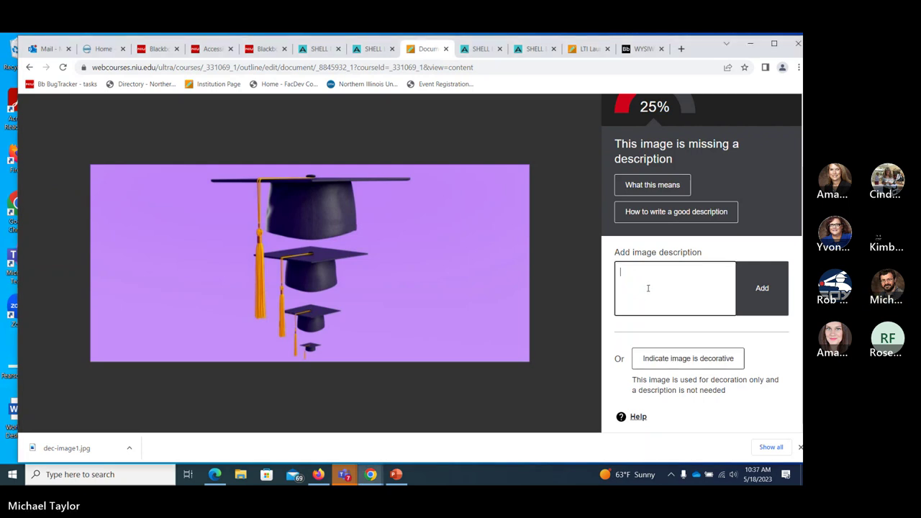
text(Hats)
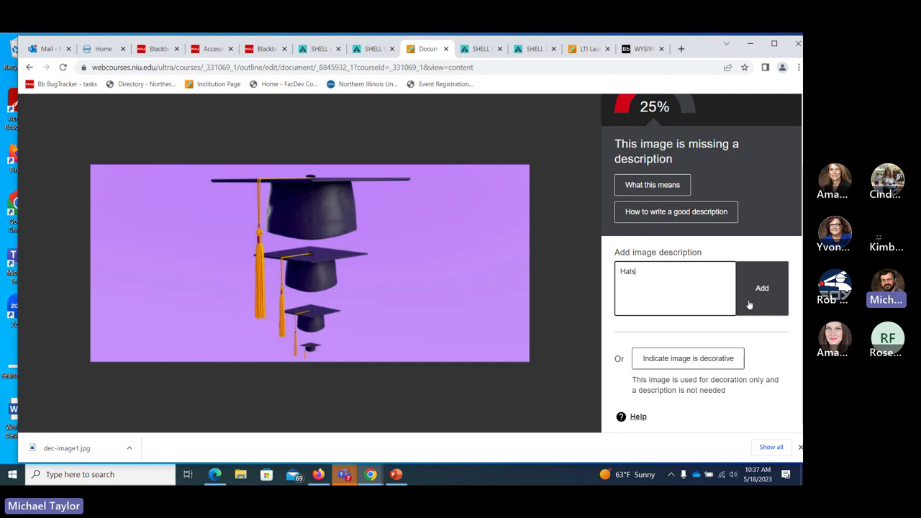
click(748, 305)
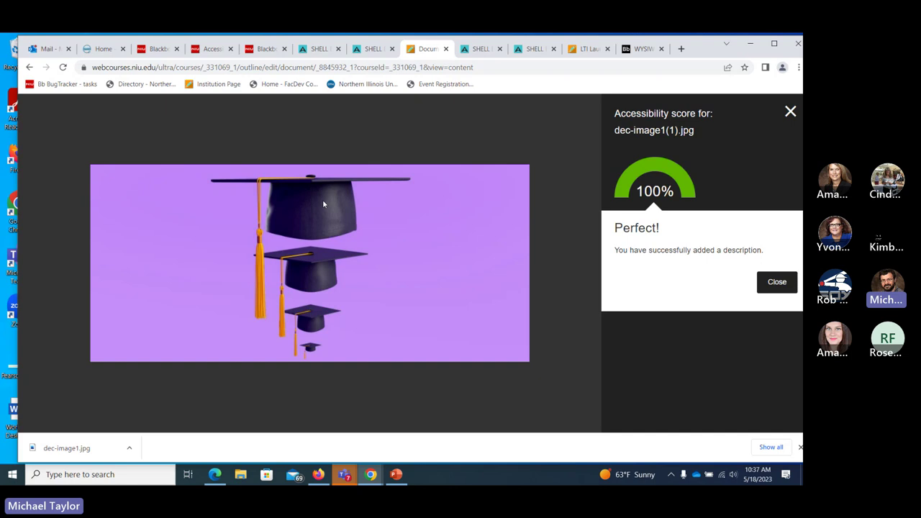
click(768, 291)
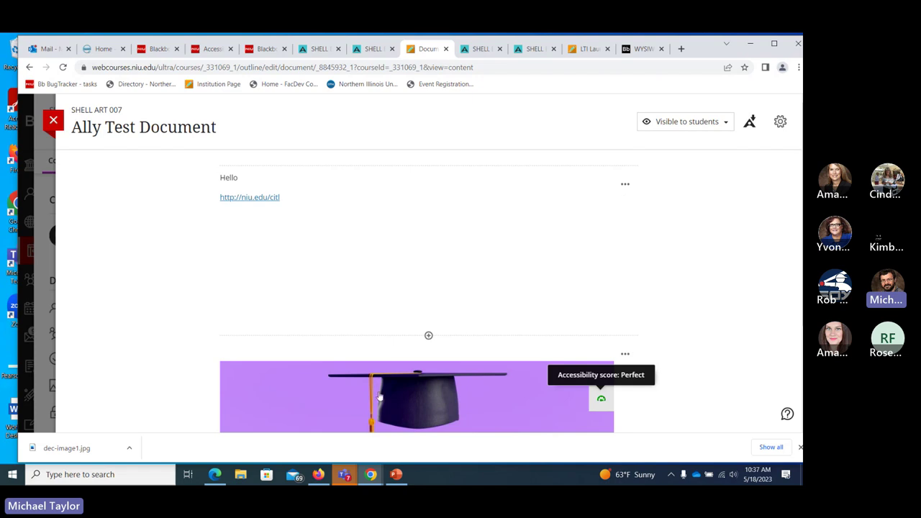
- Close the Ally Test Document and return to the SHELL ART 007 course content
scroll(684, 259, down, 3)
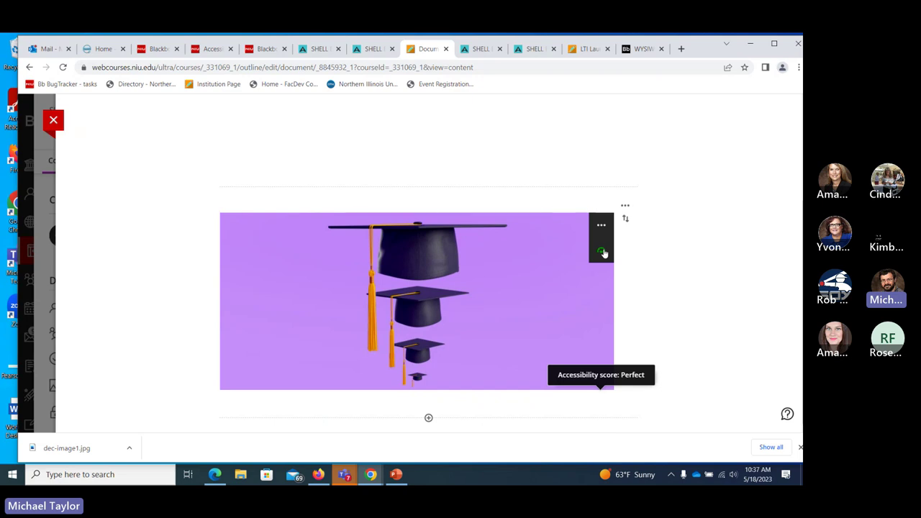
scroll(626, 248, up, 3)
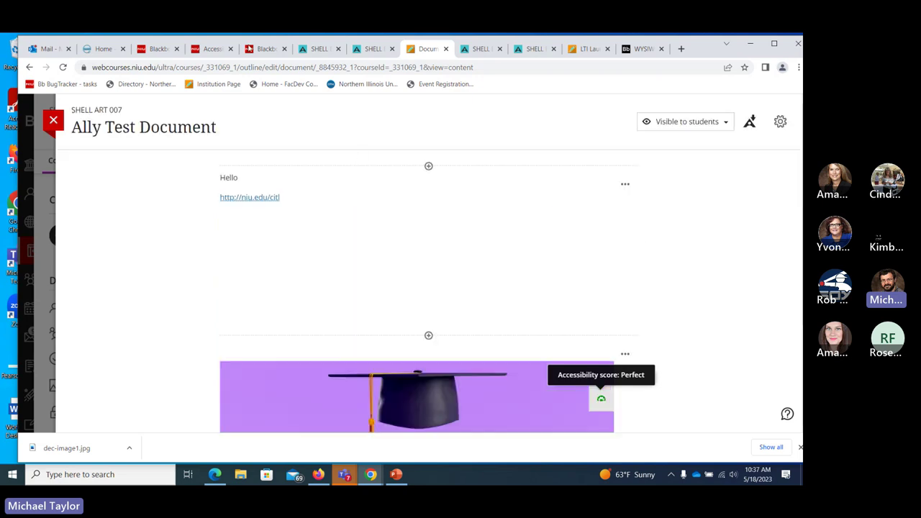
click(54, 120)
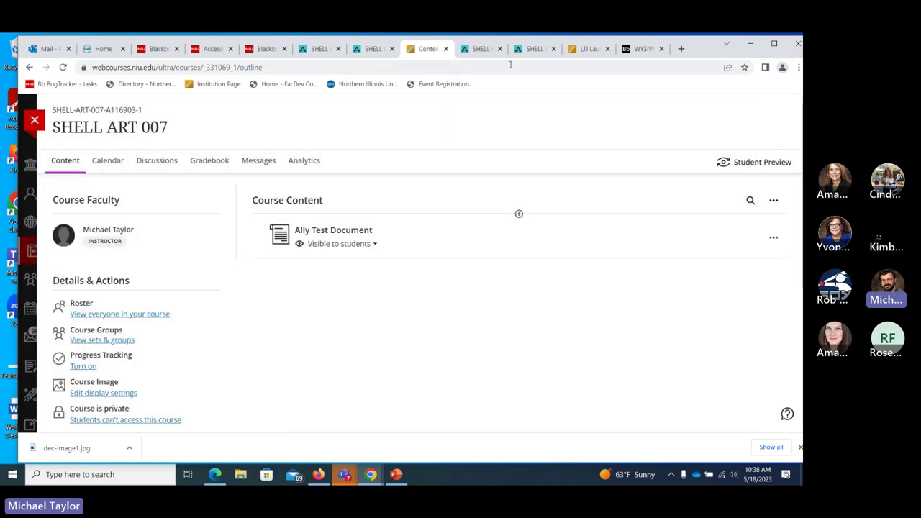
- Browse the open Ally reports to Your Instructor feedback, then switch to the Teams meeting
click(536, 48)
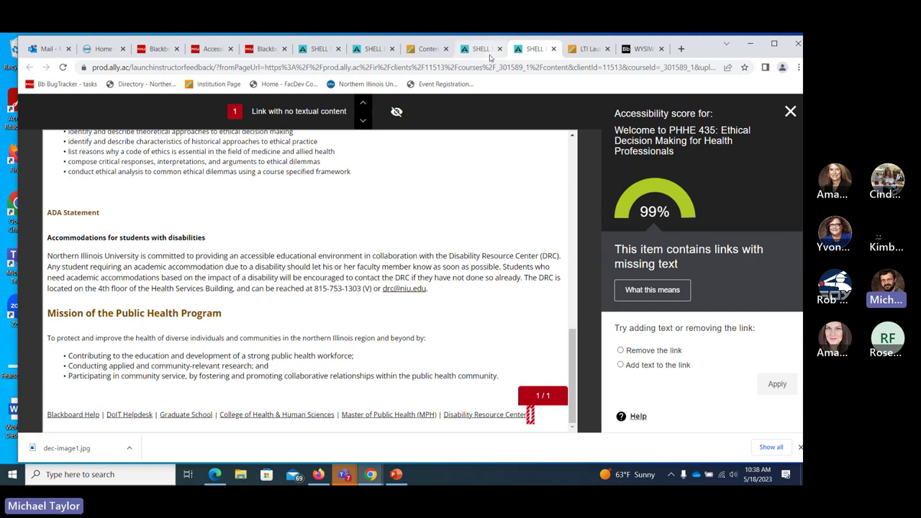
click(480, 48)
click(374, 48)
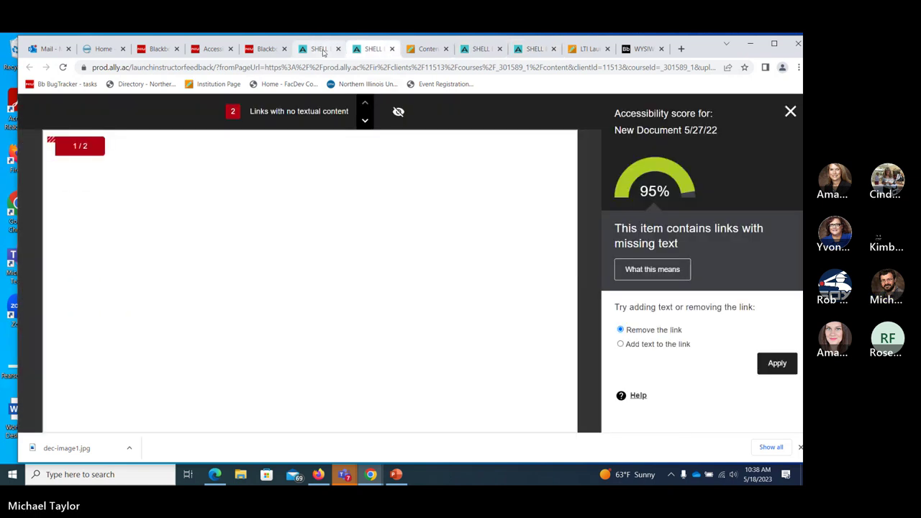
click(309, 54)
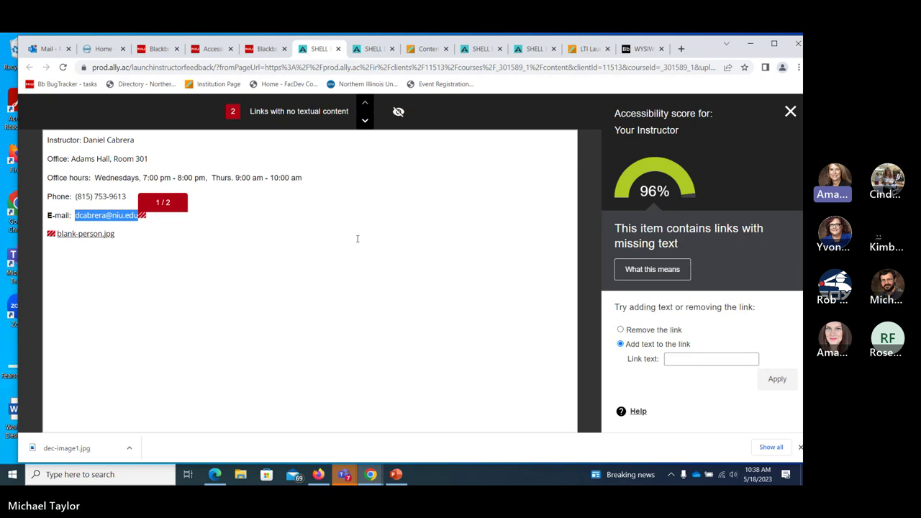
key(alt+Tab)
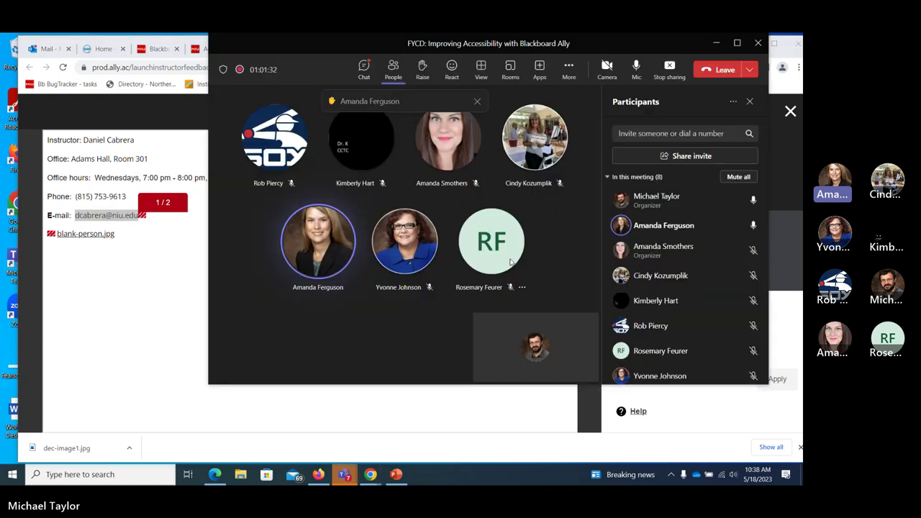
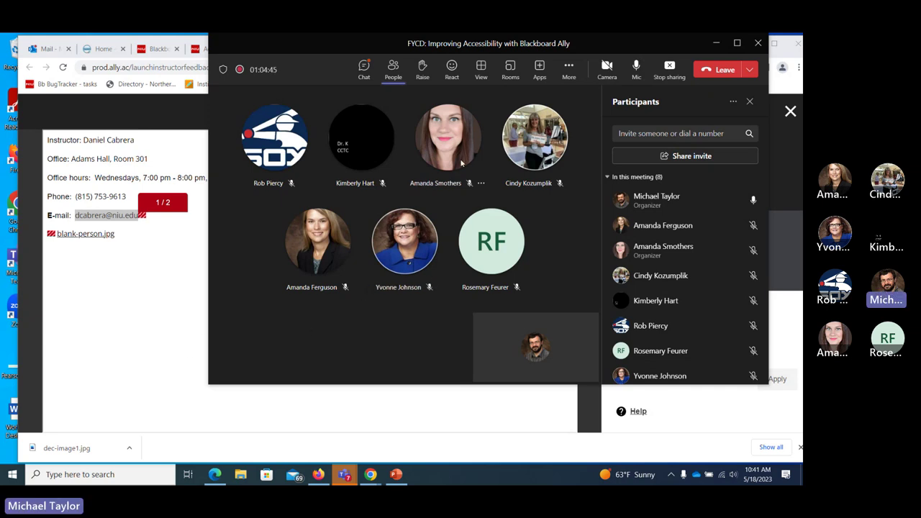
- Bring the browser forward and return to the Your Instructor feedback: 96%, two links missing text
click(179, 288)
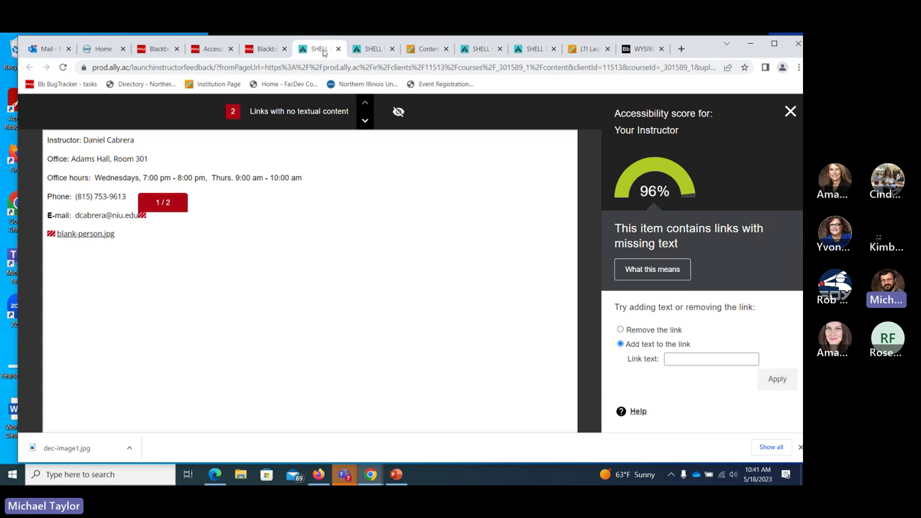
click(373, 49)
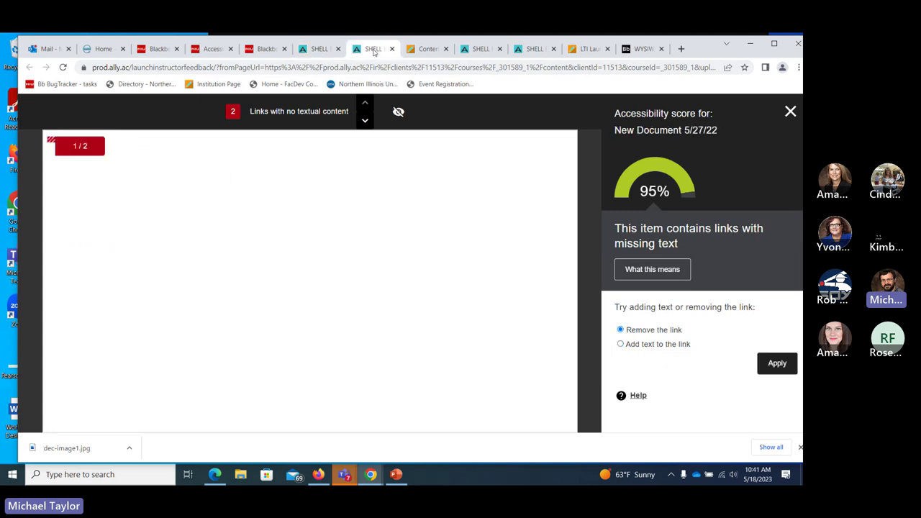
click(311, 48)
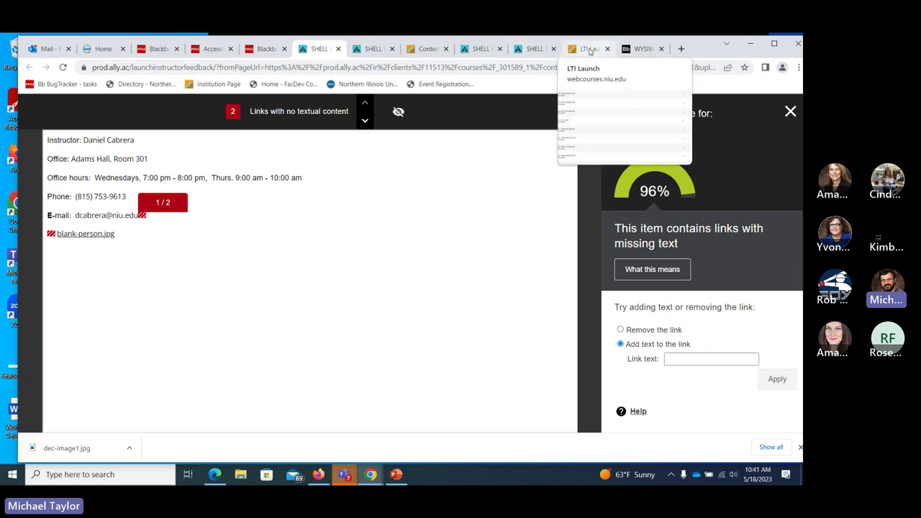
- Switch to the SHELL ETRA 081 Ally content list sorted by ascending score
click(586, 50)
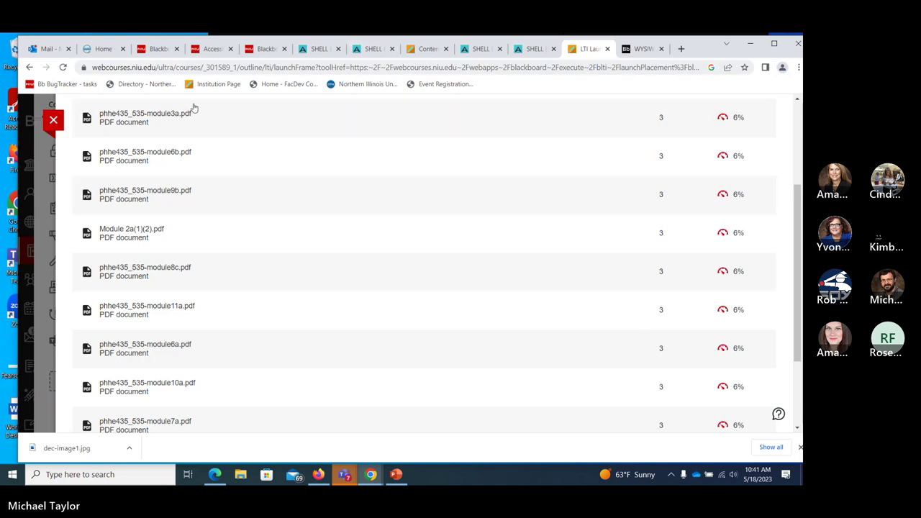
scroll(164, 170, down, 1)
scroll(163, 168, up, 3)
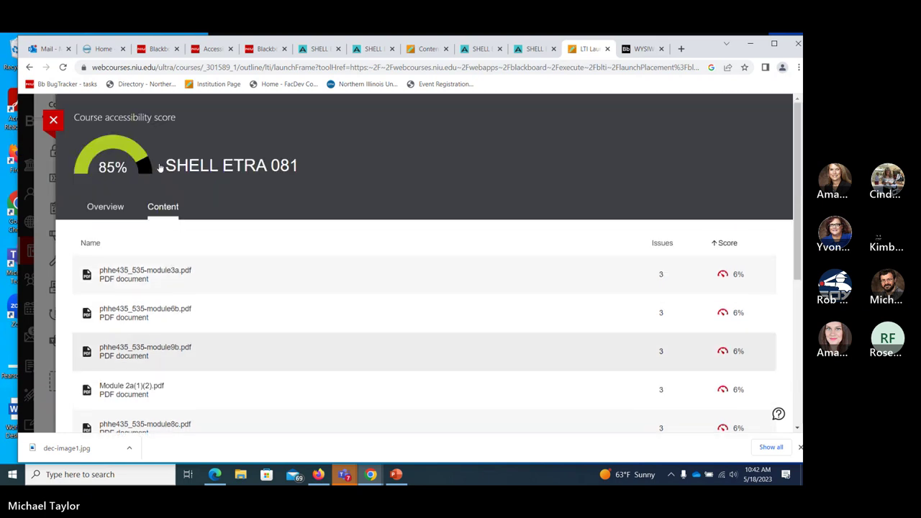
scroll(185, 228, down, 4)
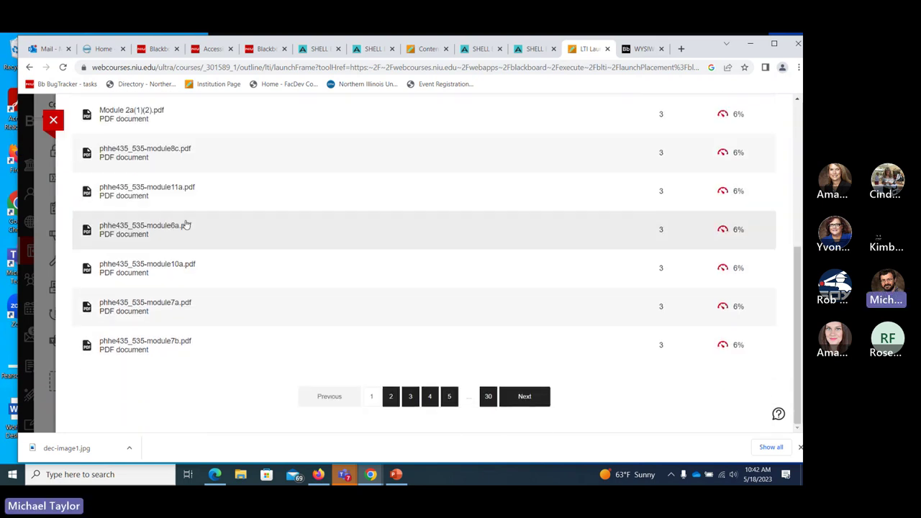
- Page through the content list from page 2 to page 5, where PDFs score 51–53%
click(386, 404)
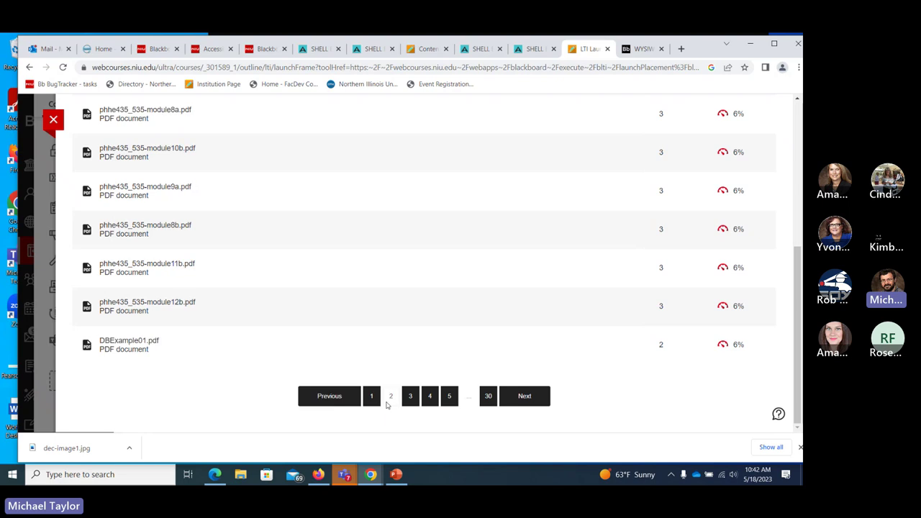
click(410, 400)
scroll(226, 237, up, 2)
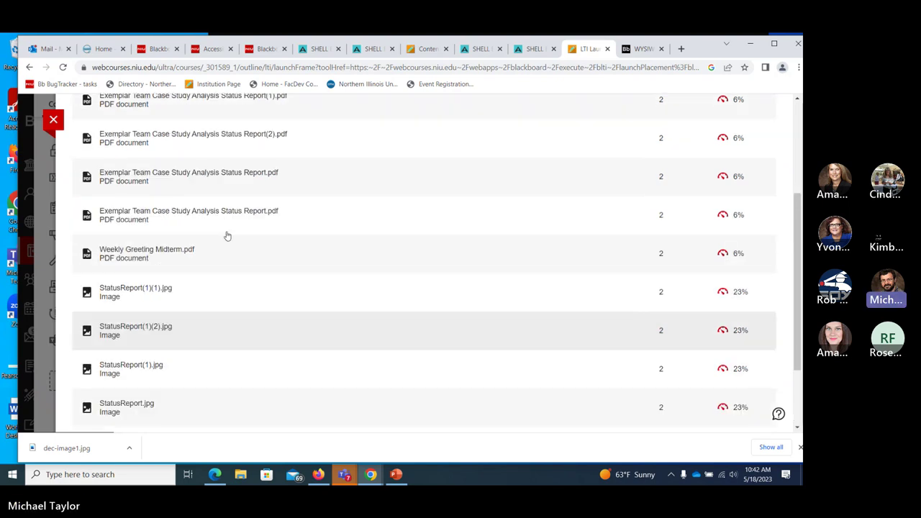
scroll(204, 199, down, 3)
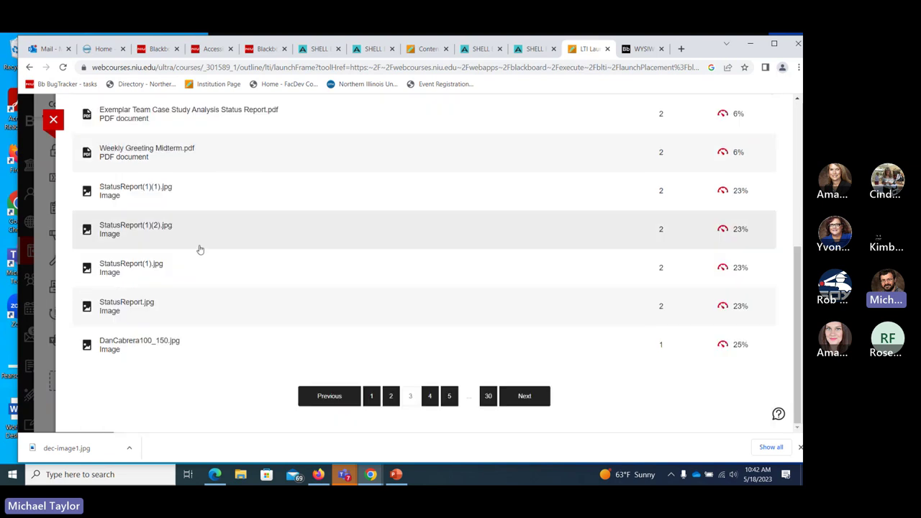
scroll(202, 251, up, 2)
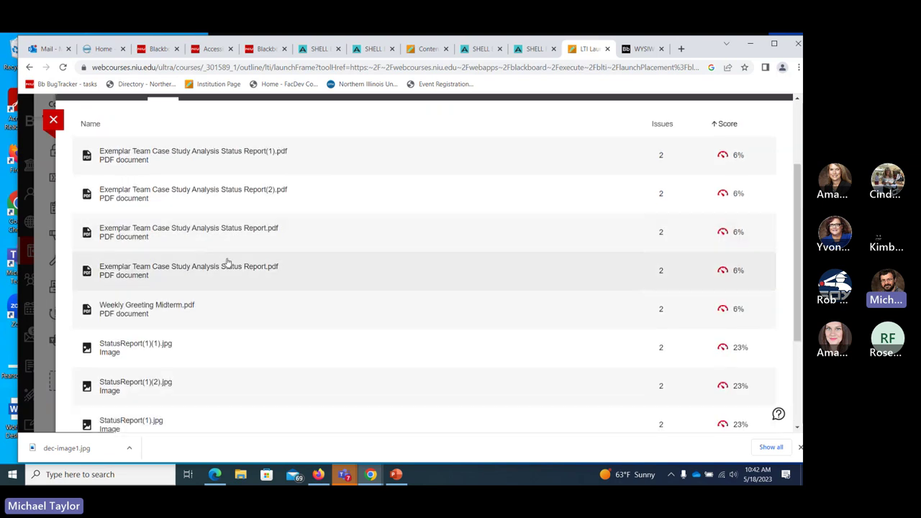
scroll(231, 273, down, 3)
click(430, 398)
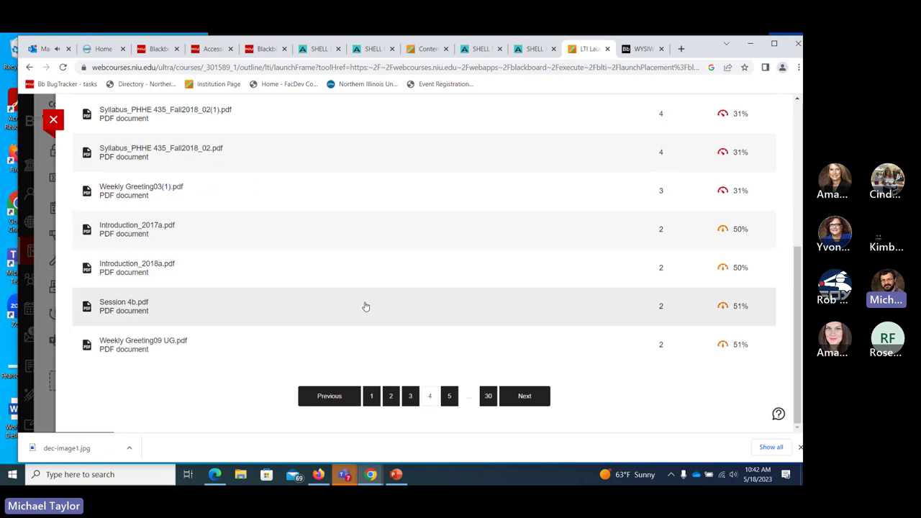
scroll(366, 306, up, 3)
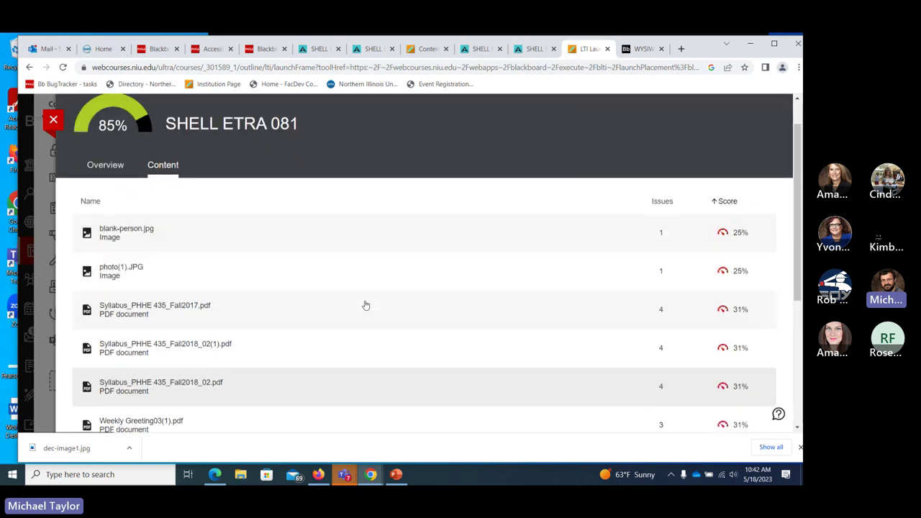
scroll(365, 306, down, 2)
scroll(365, 306, down, 3)
click(449, 395)
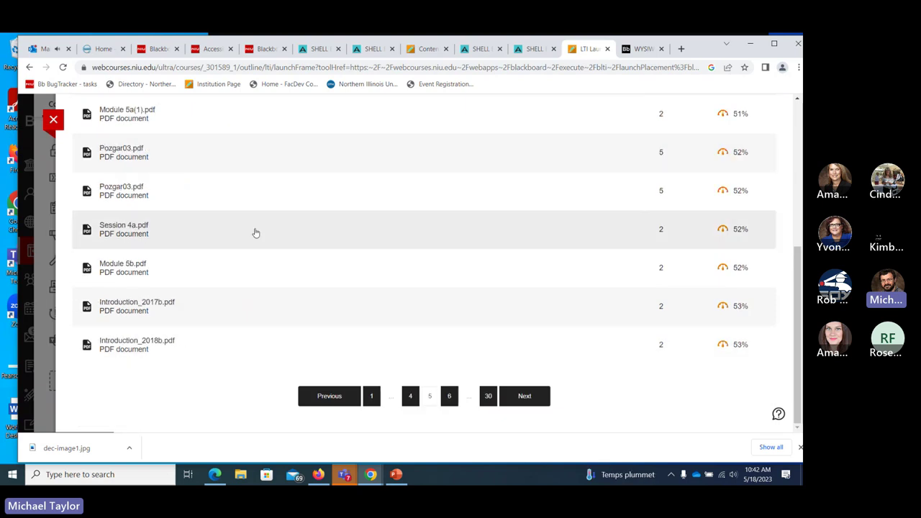
scroll(232, 280, up, 3)
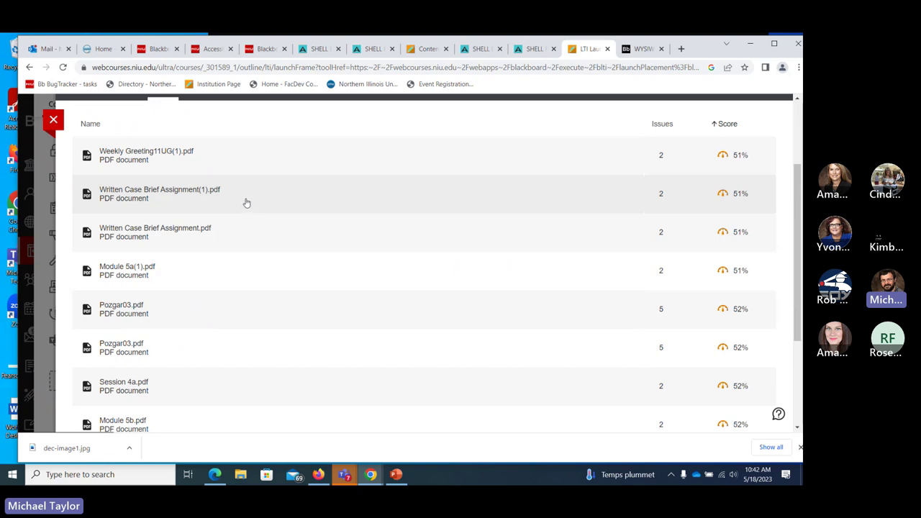
scroll(293, 254, down, 3)
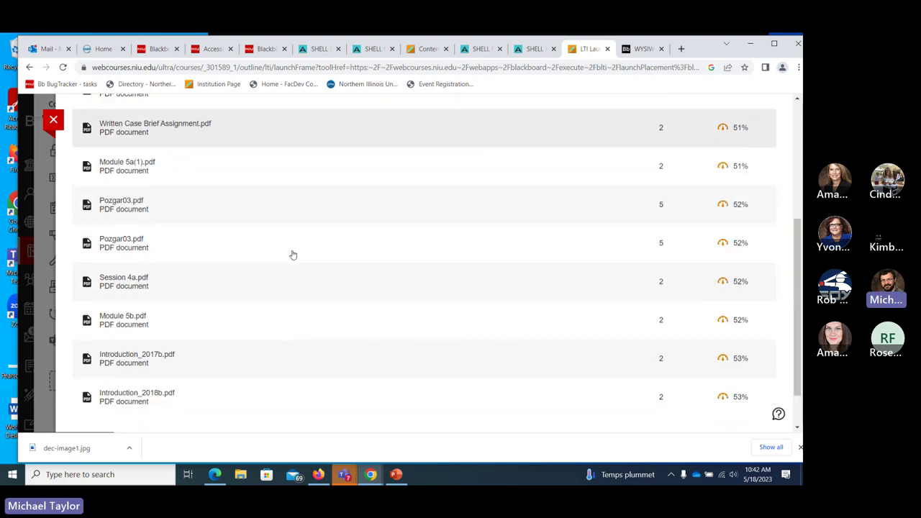
scroll(293, 255, down, 1)
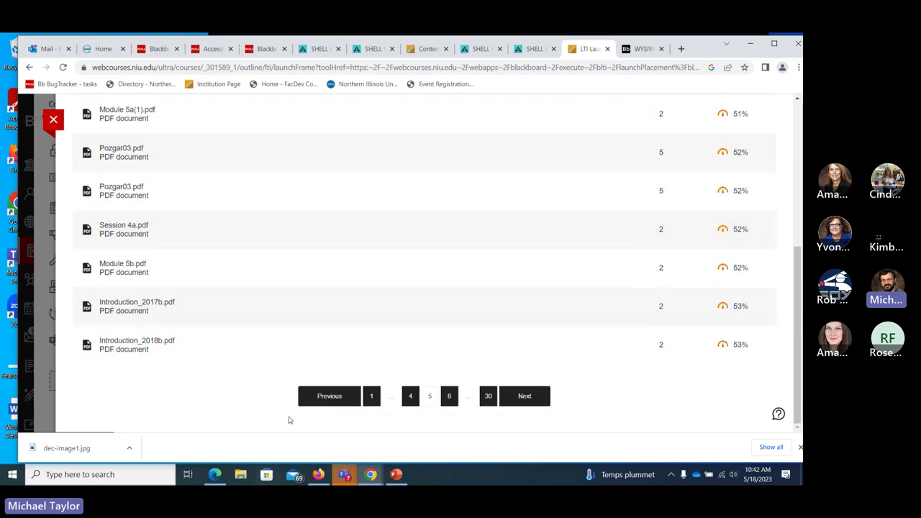
- Advance to pages 6 and 7 and review the HTML files and Ultra documents scoring 96–98%
click(529, 397)
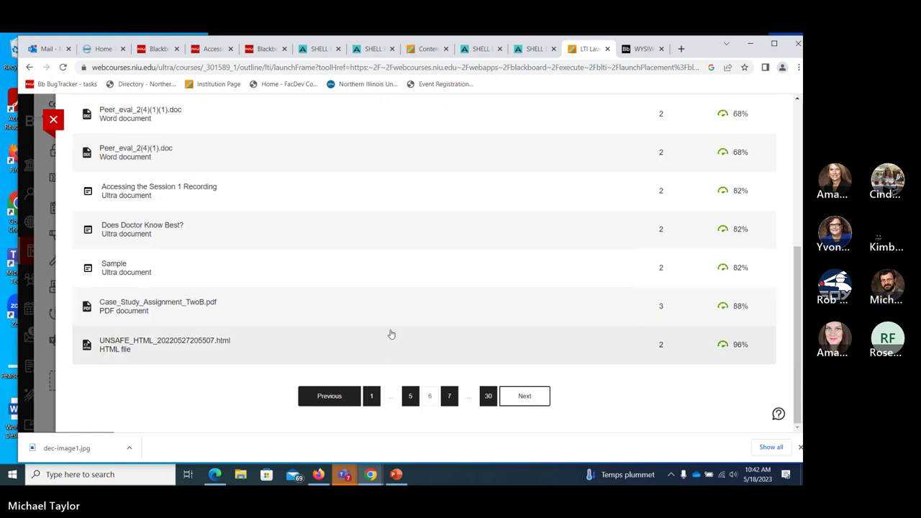
scroll(391, 333, up, 2)
scroll(393, 317, down, 2)
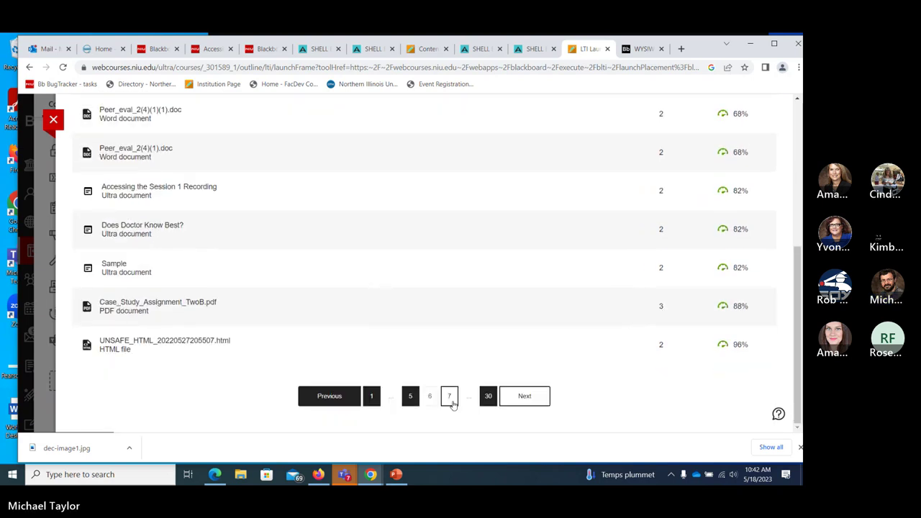
click(524, 397)
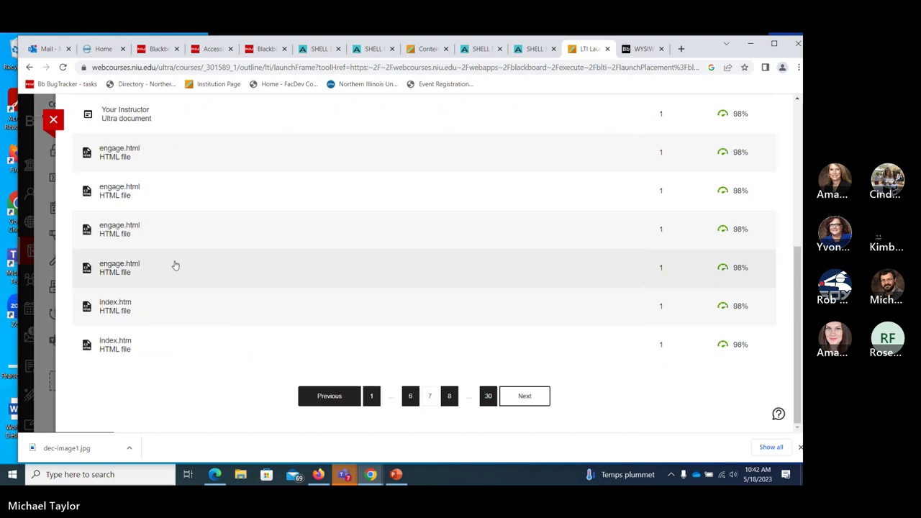
scroll(174, 263, up, 1)
scroll(94, 286, up, 1)
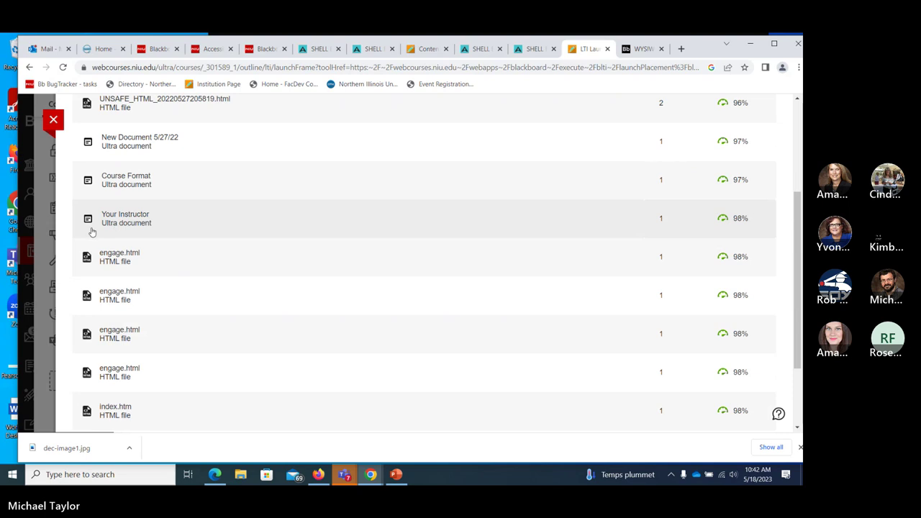
scroll(130, 238, up, 2)
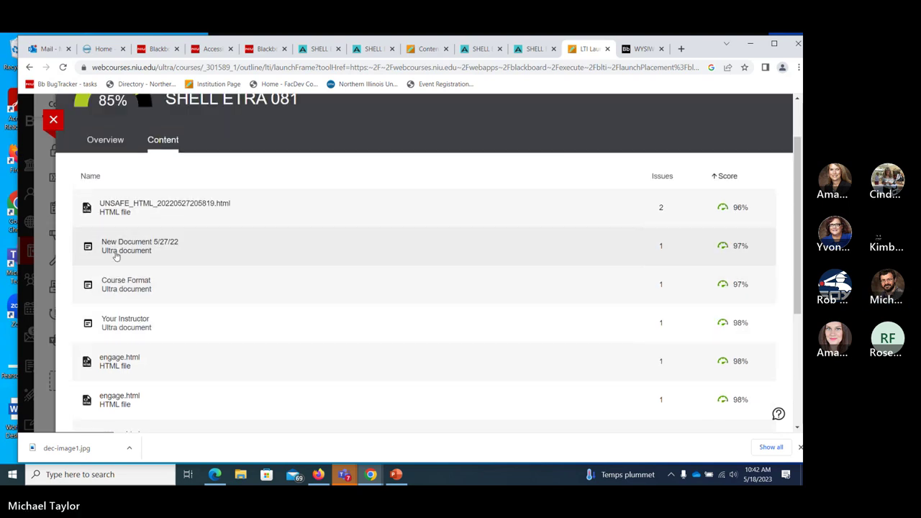
scroll(112, 263, down, 2)
scroll(112, 263, down, 1)
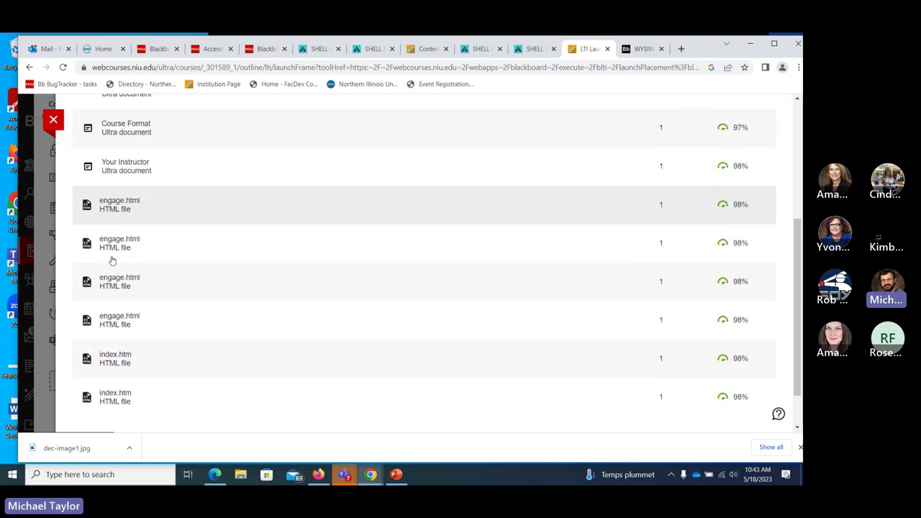
scroll(113, 263, down, 1)
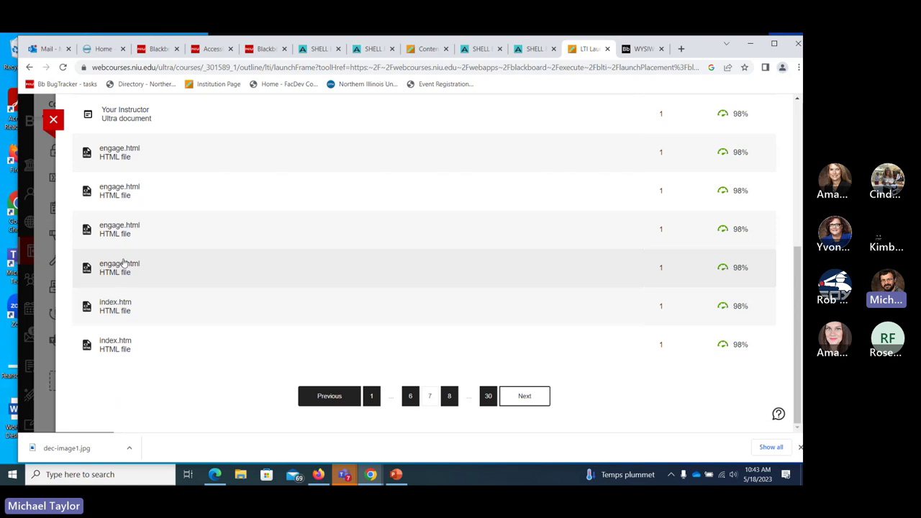
- Open engage.html's feedback (98%, no language set), mark the guidance-unavailable note, then close it
click(118, 292)
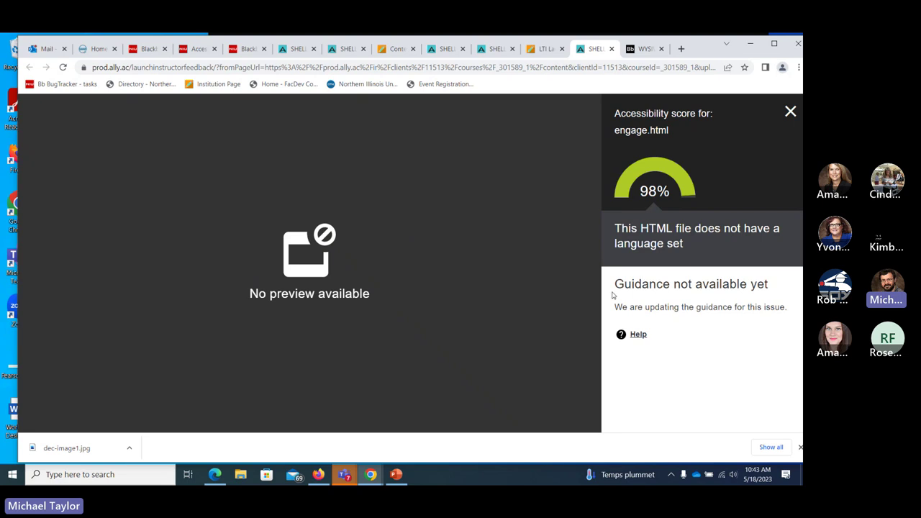
drag(614, 284, 785, 287)
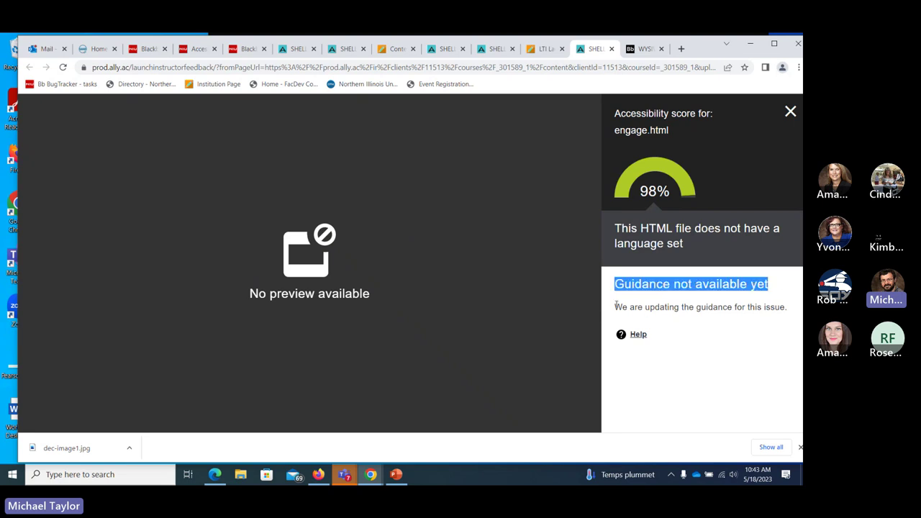
drag(615, 307, 790, 312)
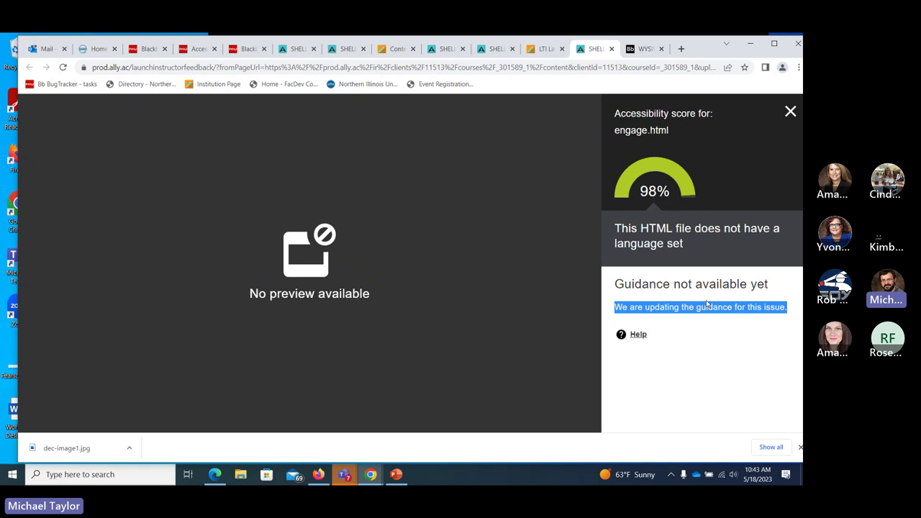
click(790, 112)
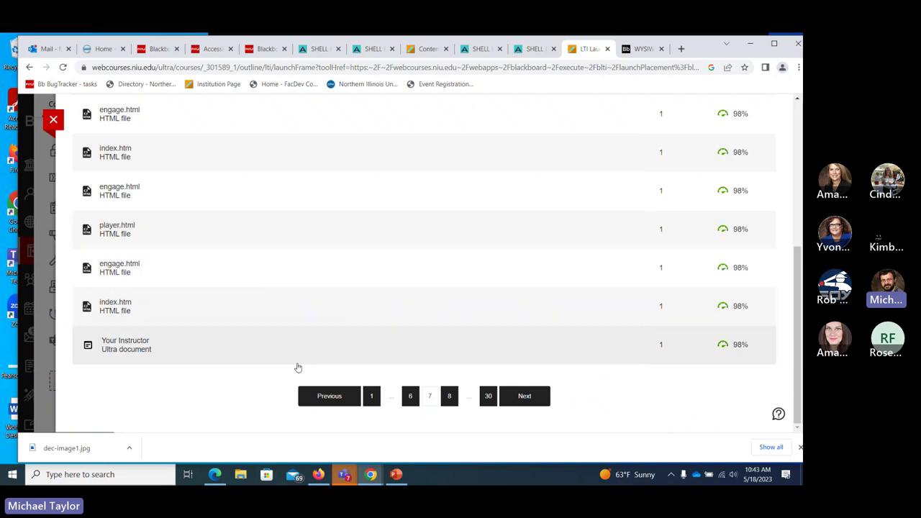
scroll(297, 367, up, 5)
scroll(297, 363, up, 1)
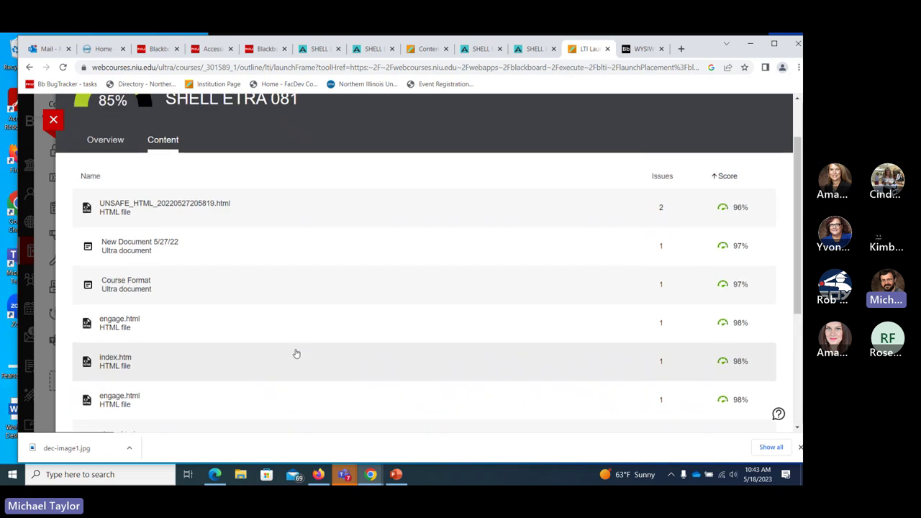
scroll(296, 354, down, 3)
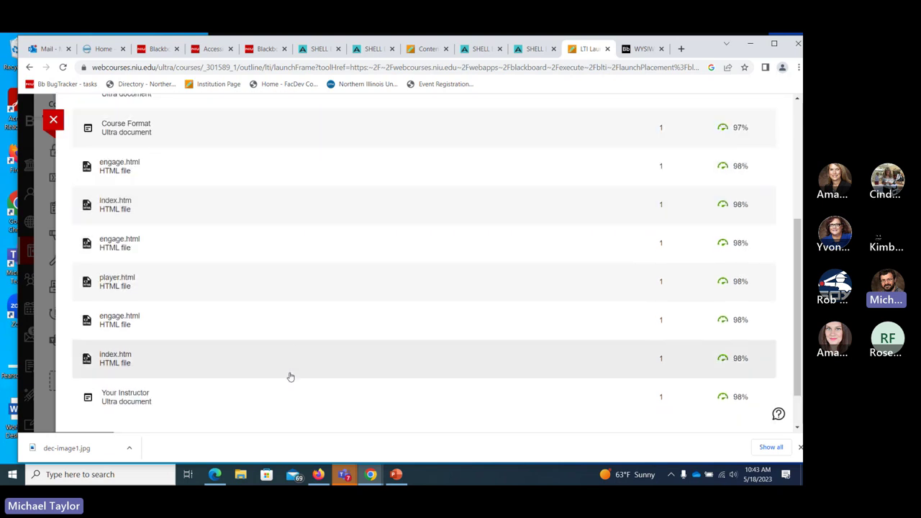
scroll(247, 383, down, 1)
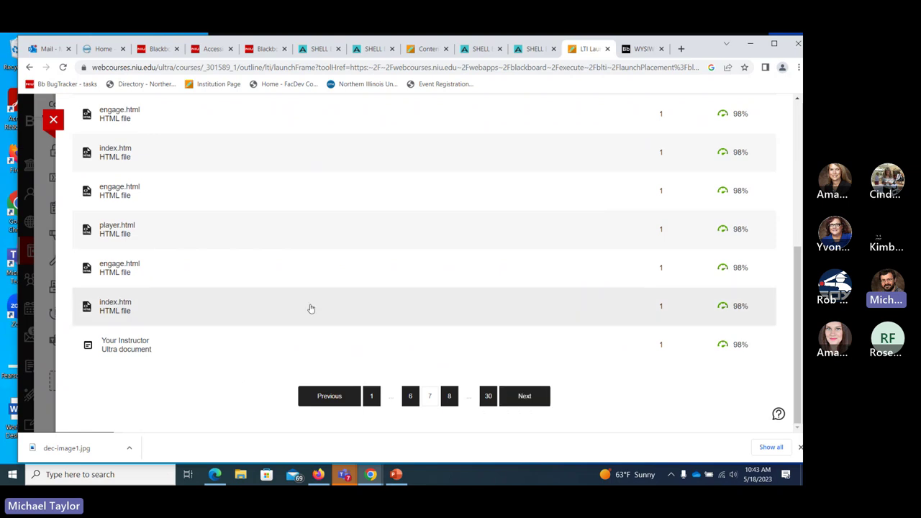
scroll(281, 367, up, 4)
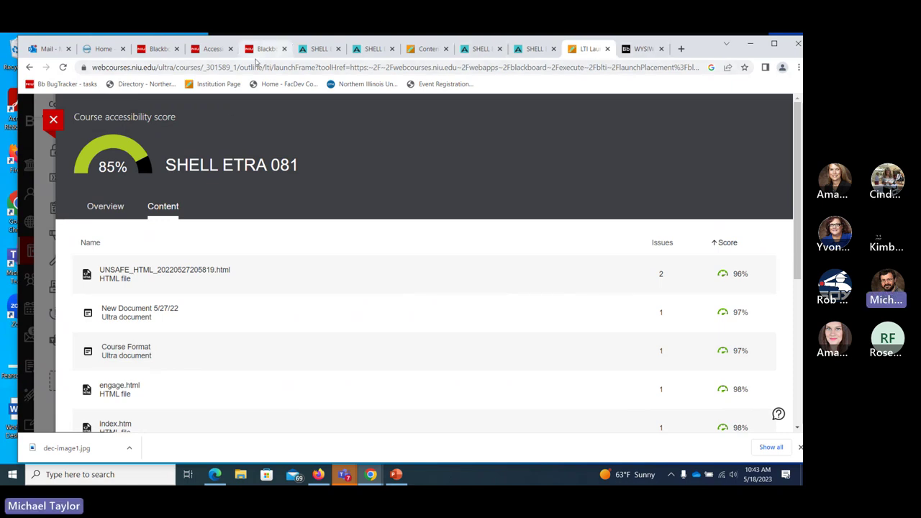
- Pass the Your Instructor feedback and show NIU's Blackboard Ally overview page
click(321, 48)
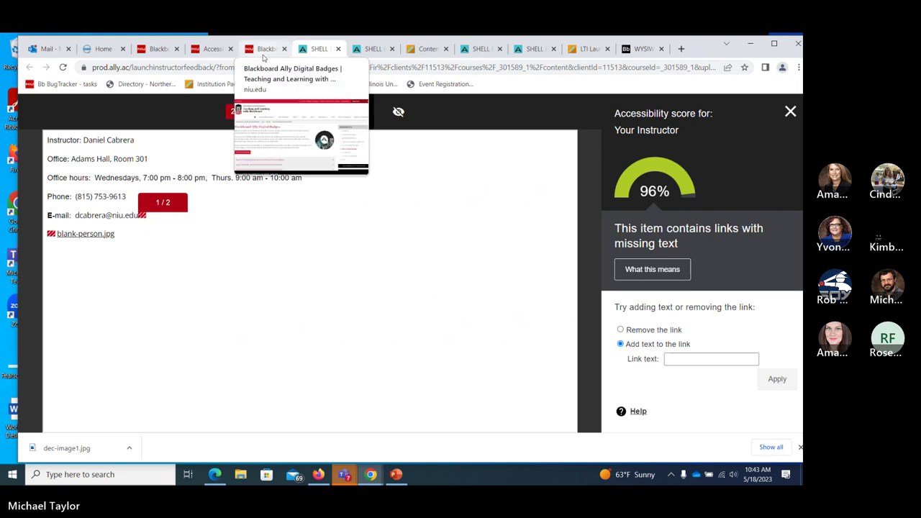
click(154, 49)
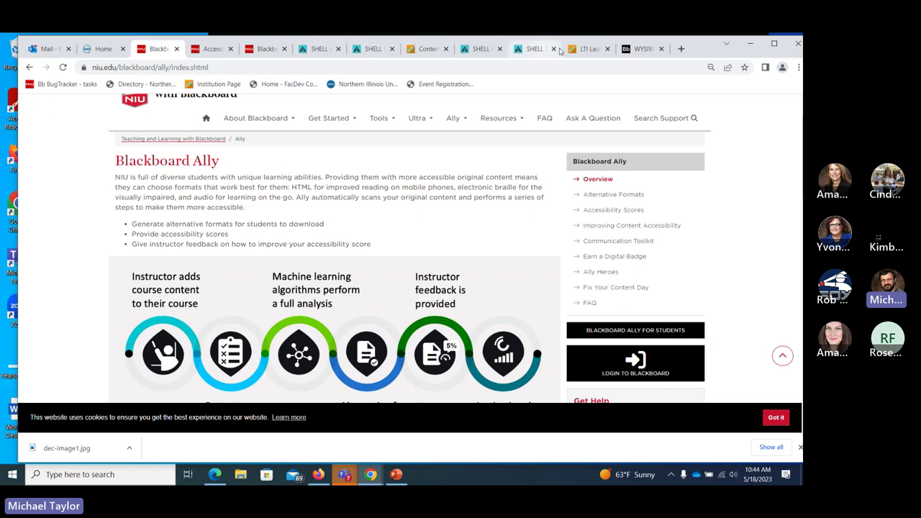
- Open SHELL ART 007's Accessibility Report content list: Ultra document and image, both 100%
click(440, 48)
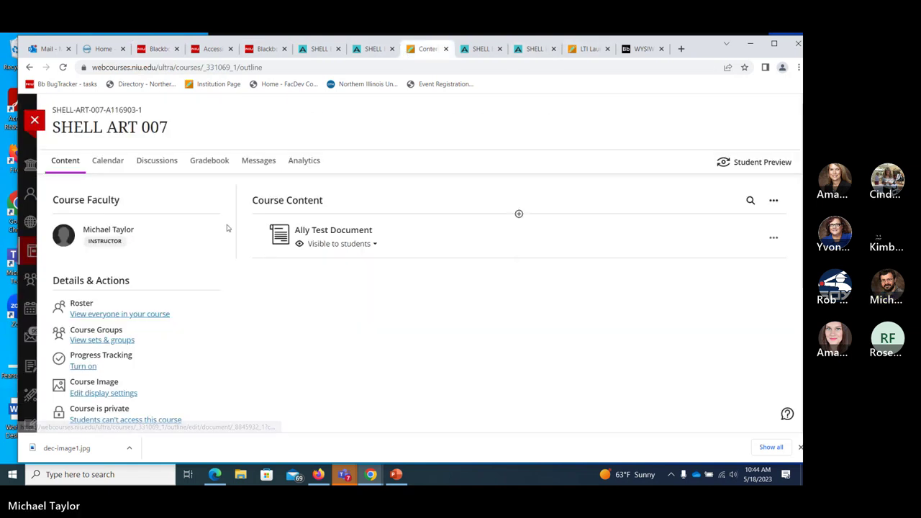
scroll(136, 215, down, 2)
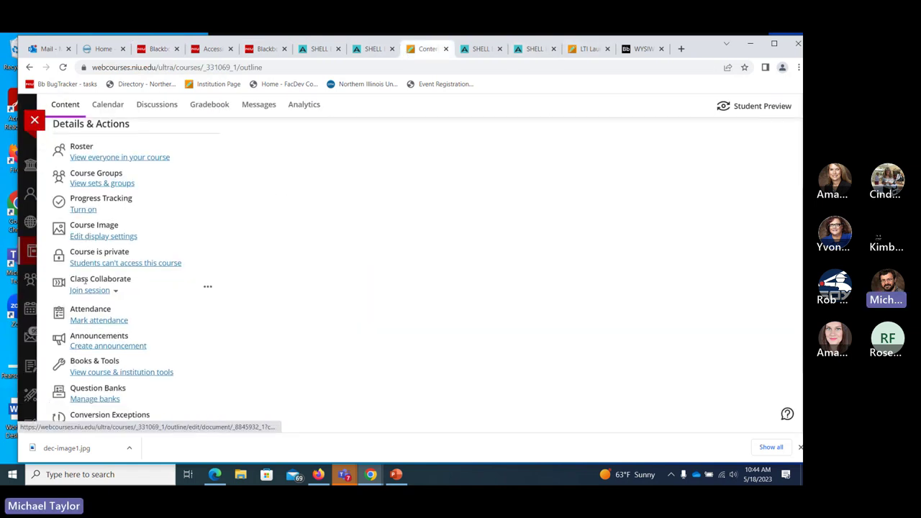
scroll(91, 256, down, 2)
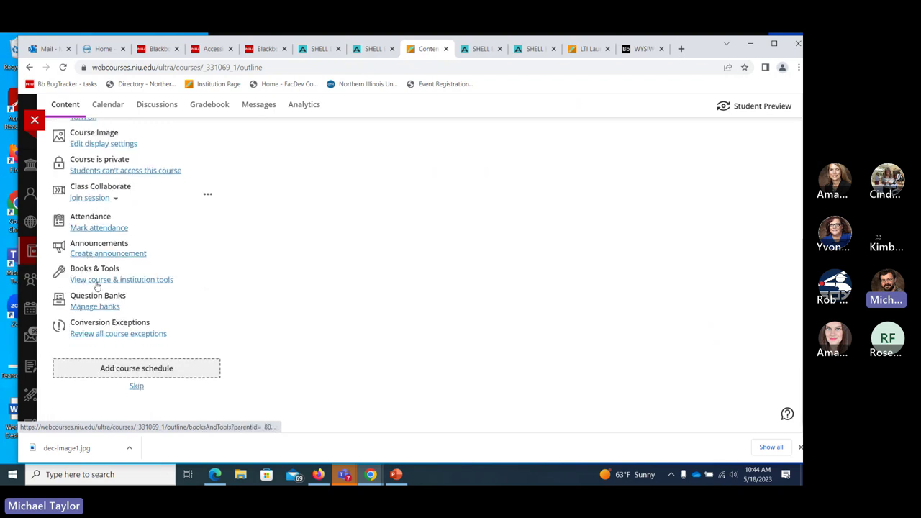
click(98, 279)
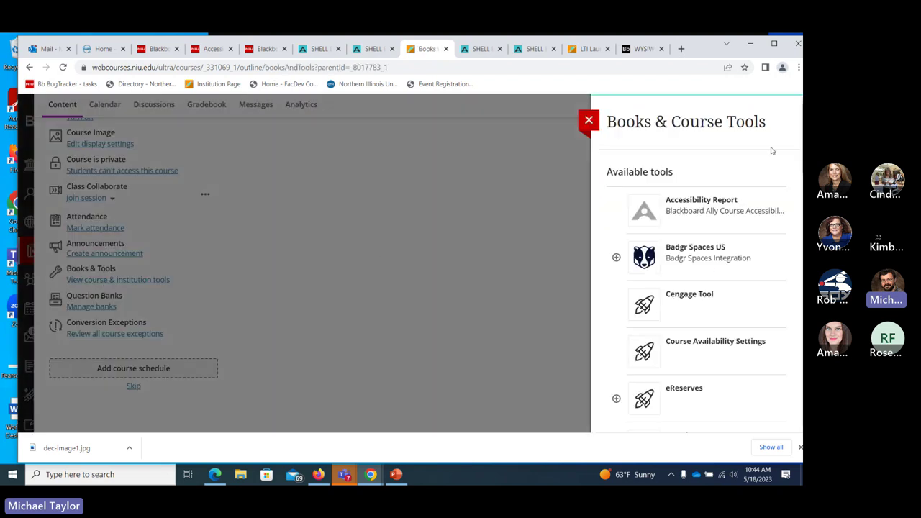
click(690, 202)
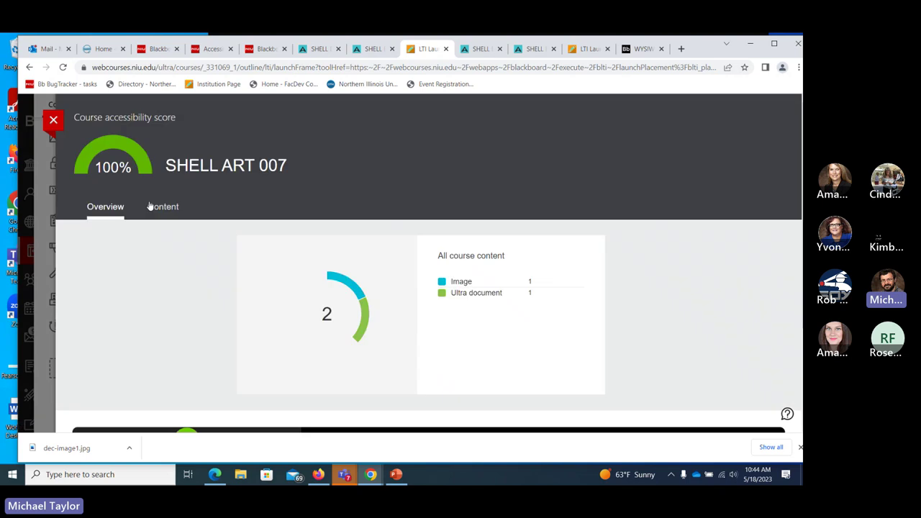
scroll(150, 206, down, 1)
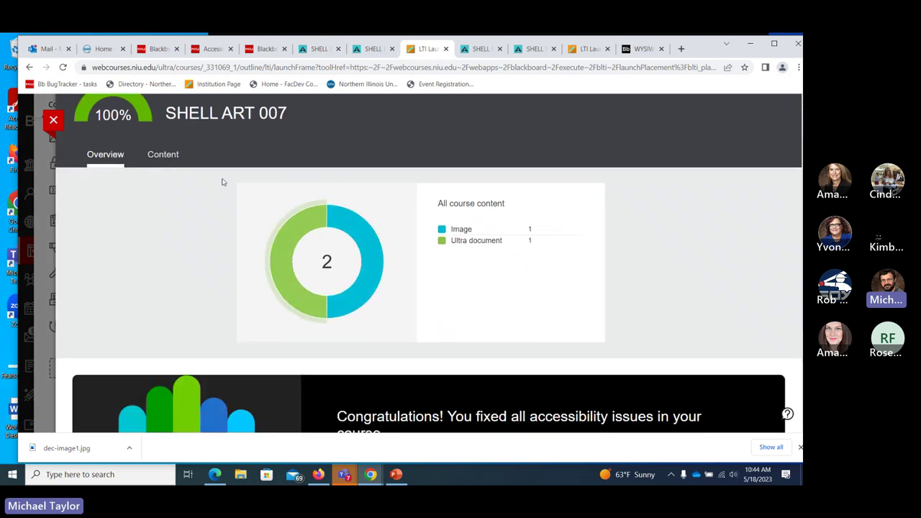
click(163, 155)
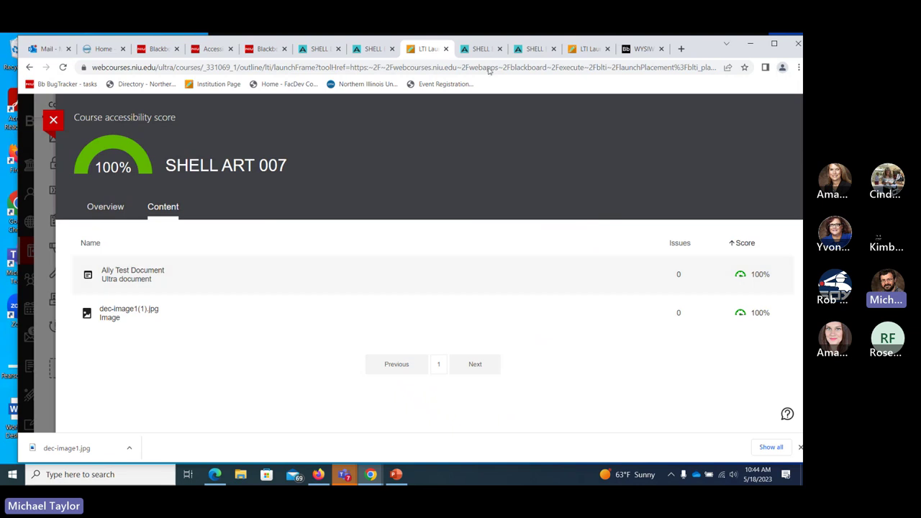
- Go back to the SHELL ETRA 081 report overview with its 85% score and 293 items
click(586, 49)
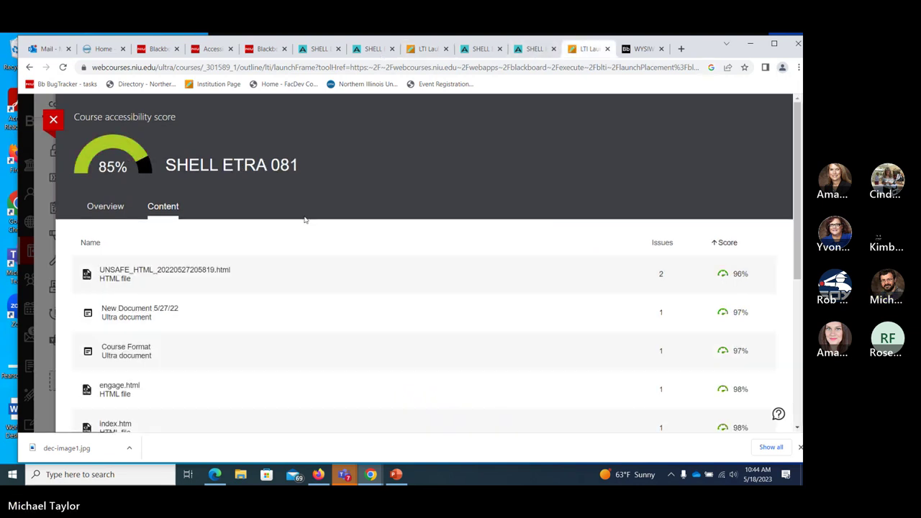
click(102, 209)
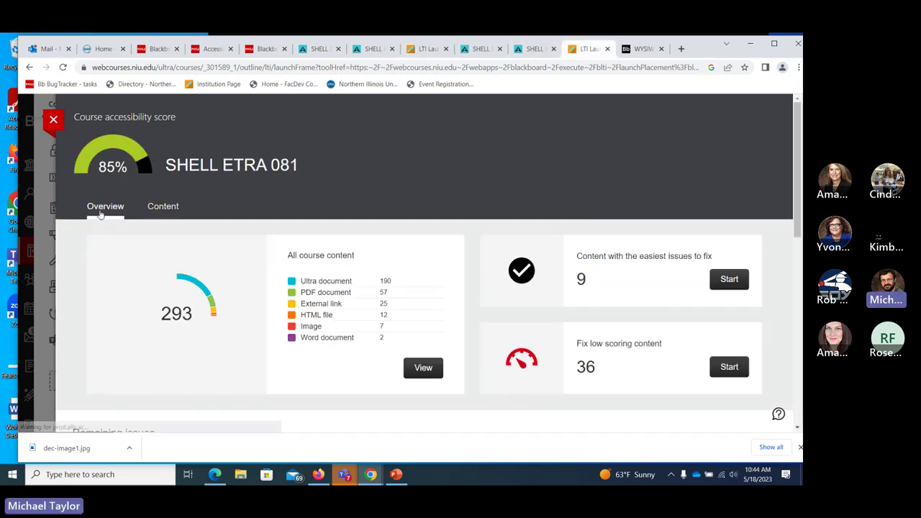
scroll(202, 292, down, 1)
scroll(238, 352, down, 1)
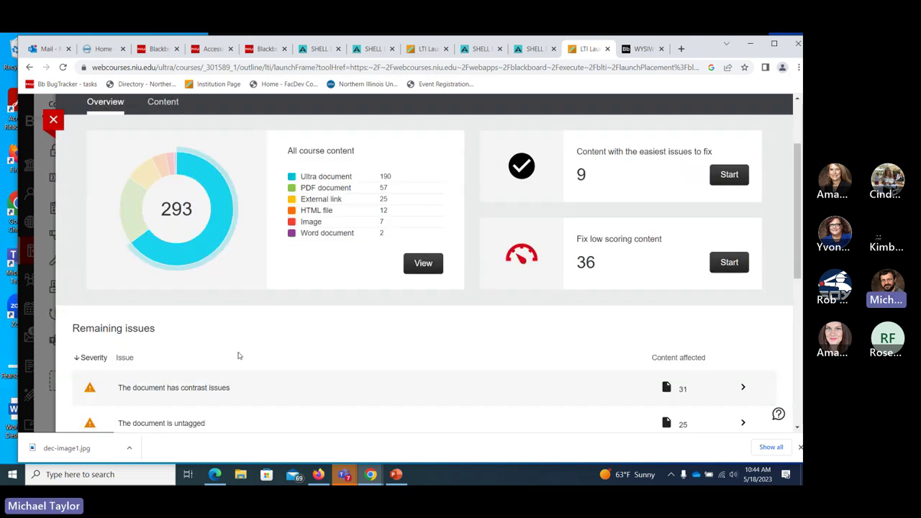
scroll(590, 212, up, 2)
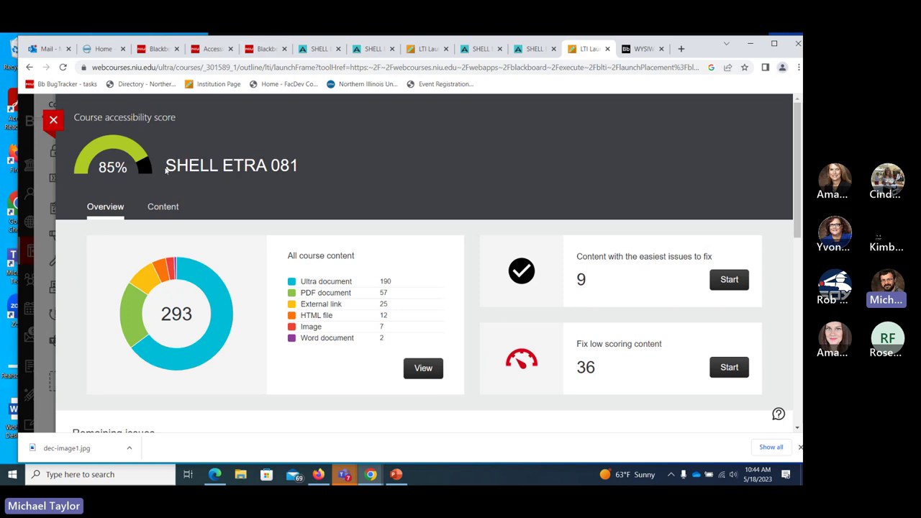
- Highlight the course title, the 9 easiest-to-fix items and the 36 low-scoring items
drag(164, 170, 312, 162)
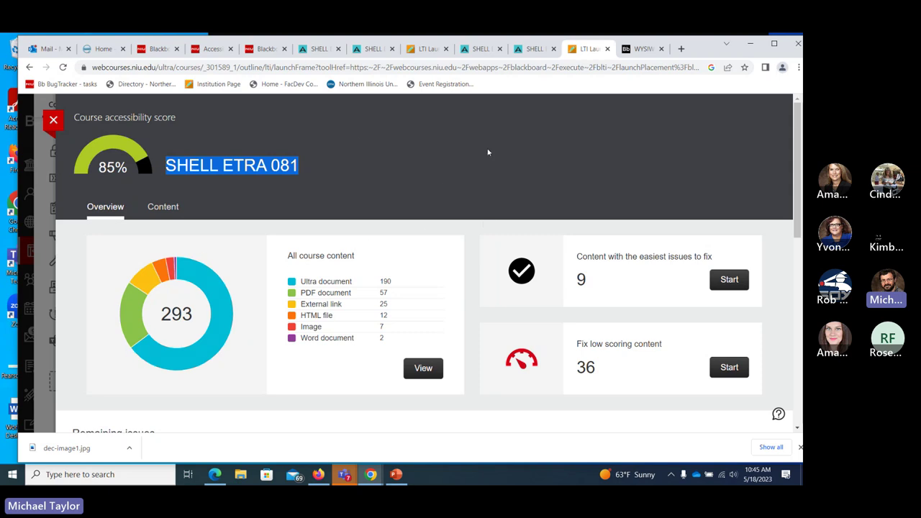
scroll(502, 189, down, 1)
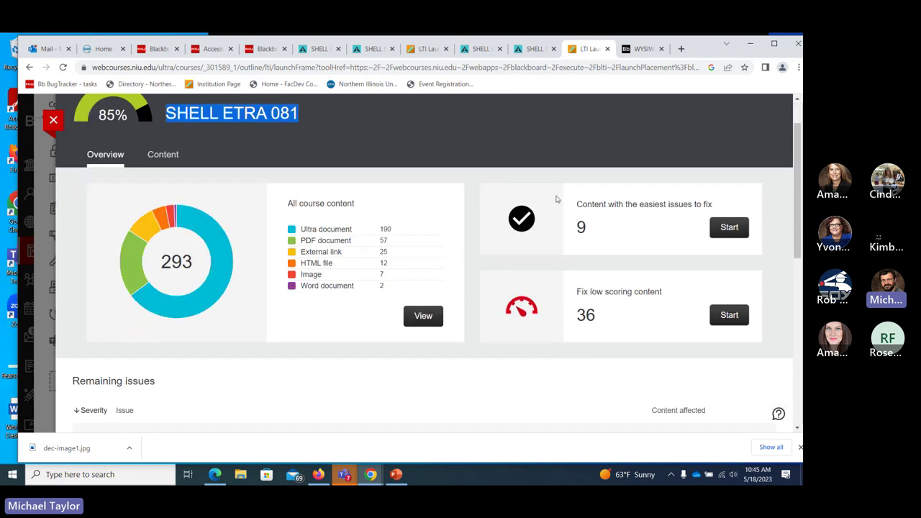
scroll(496, 295, up, 1)
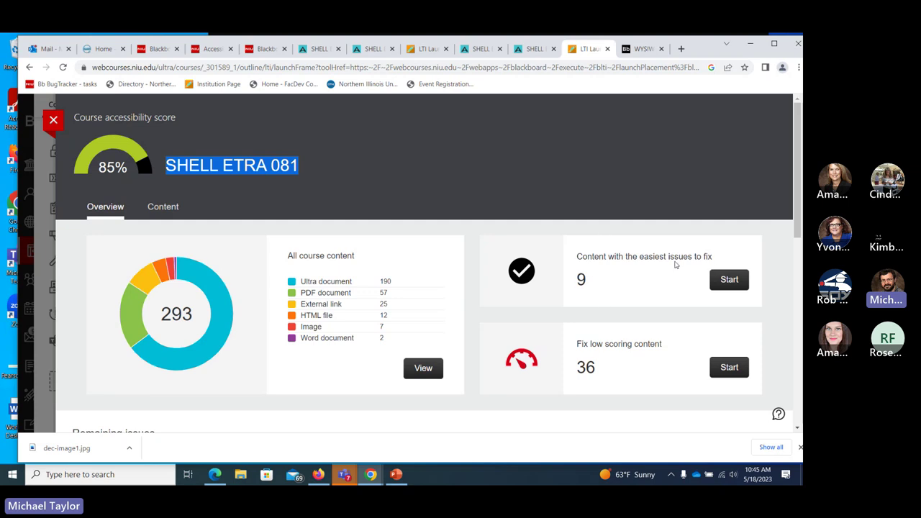
drag(574, 284, 588, 282)
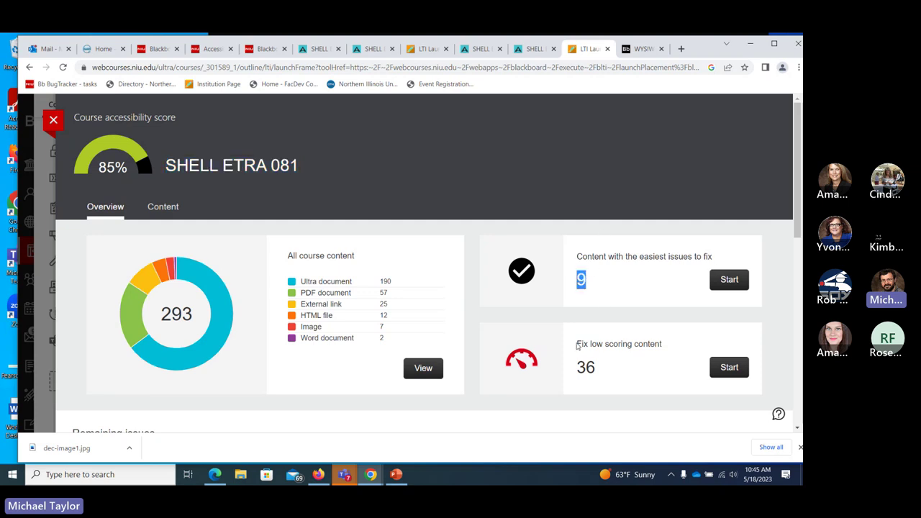
drag(577, 346, 676, 349)
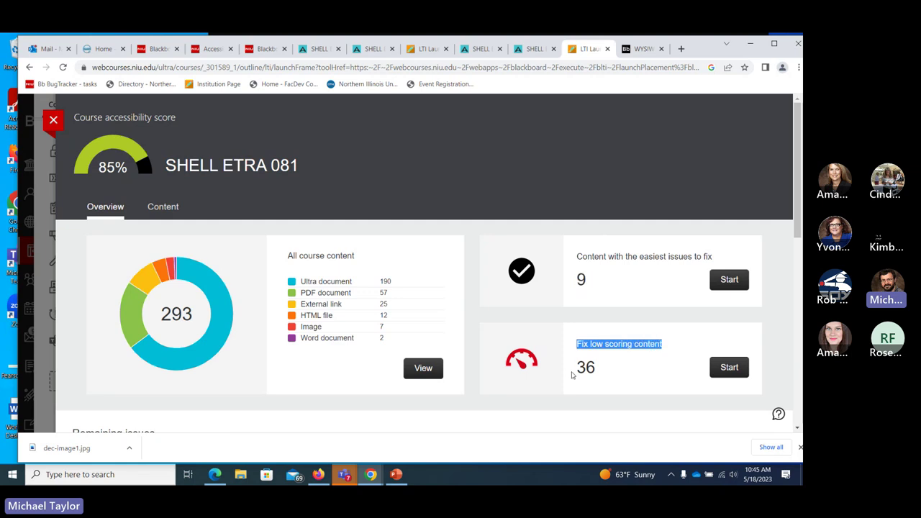
drag(572, 374, 595, 369)
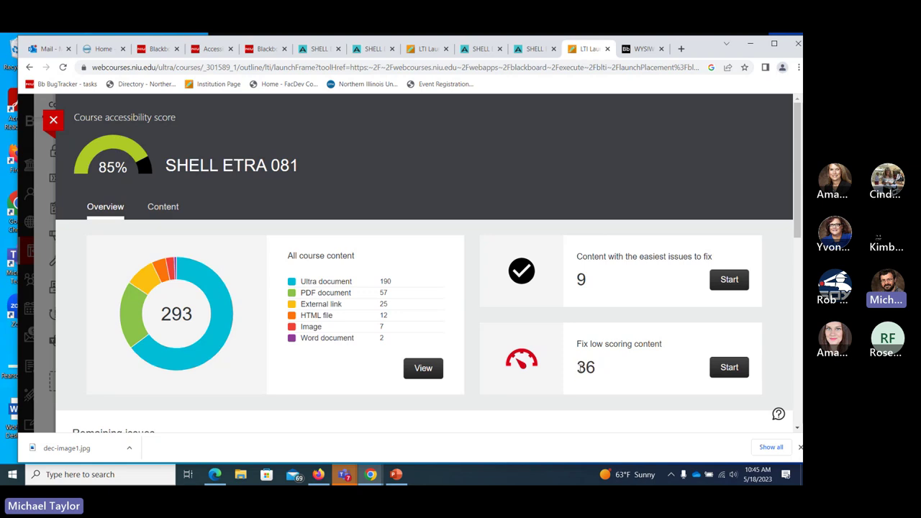
- List the easiest-to-fix content and open StatusReport(1)(1).jpg's feedback: 23%, missing image description
click(728, 281)
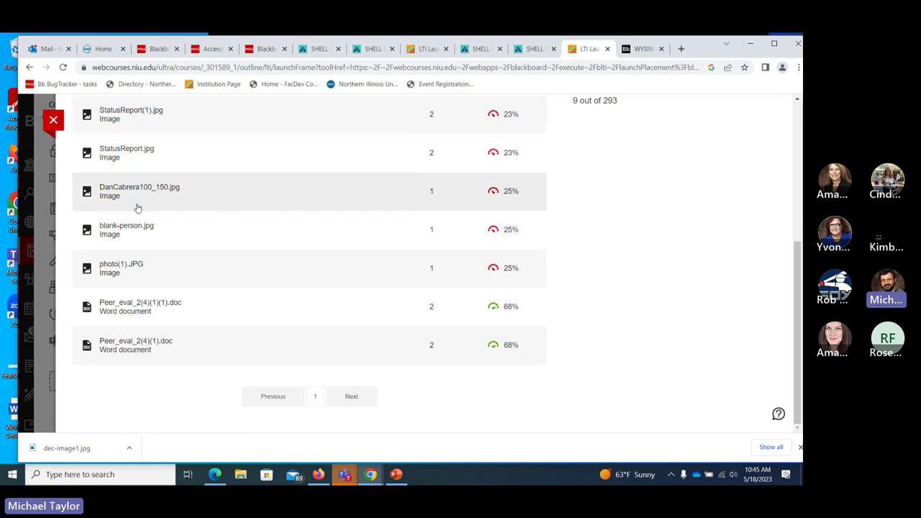
scroll(137, 208, up, 3)
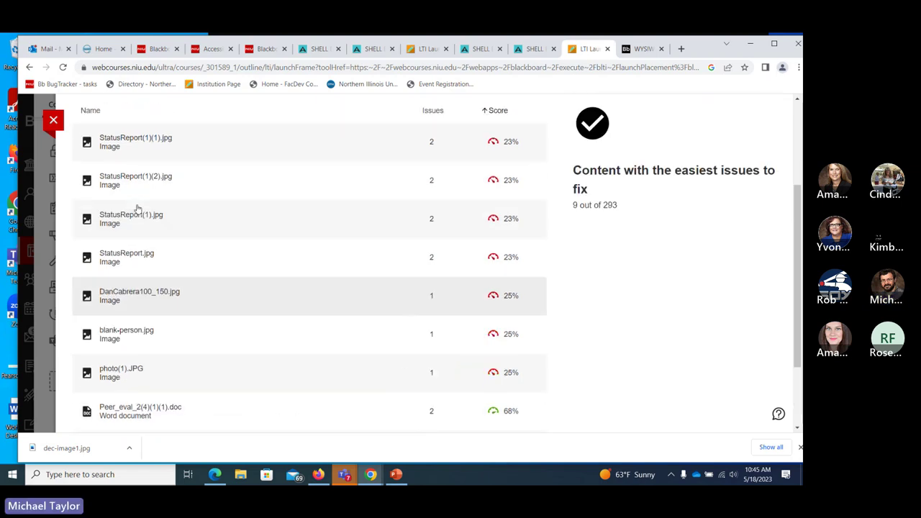
scroll(137, 208, up, 3)
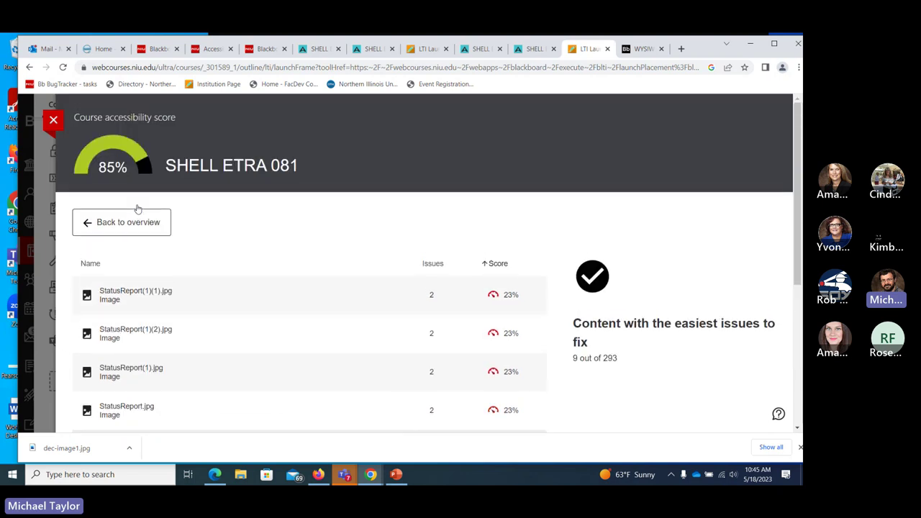
scroll(138, 208, down, 2)
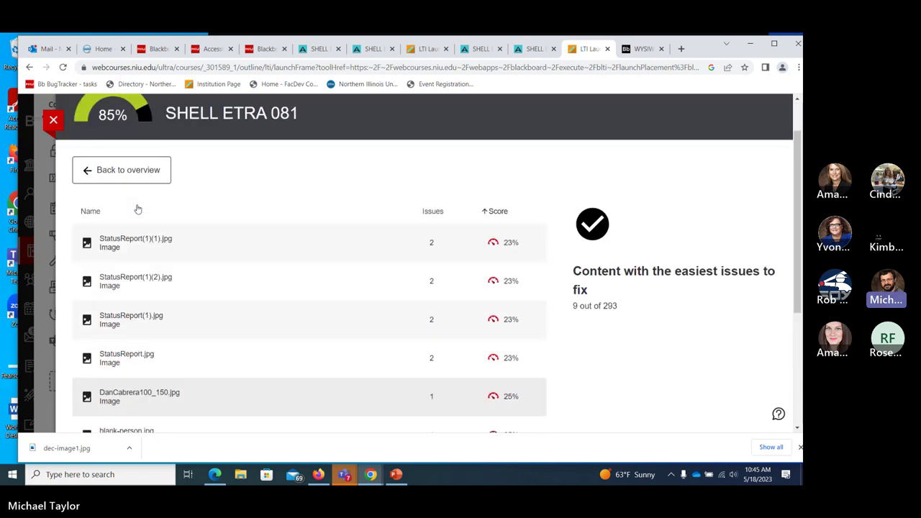
scroll(137, 208, down, 1)
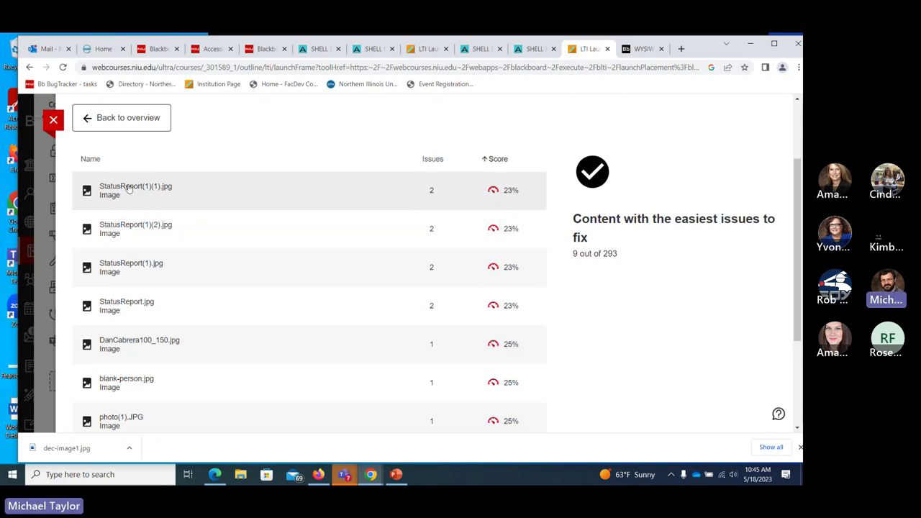
click(130, 188)
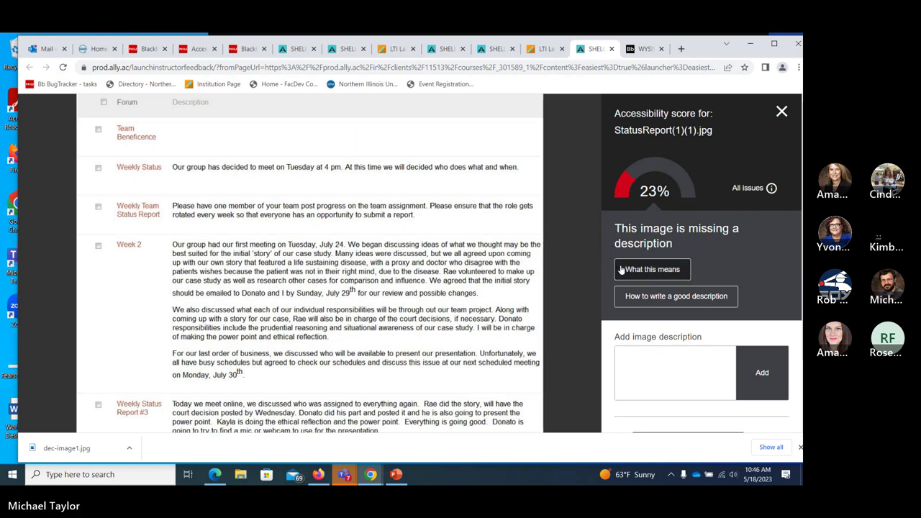
- Open the 'How to write a good description' guidance and scroll through its farmer photo example
click(668, 299)
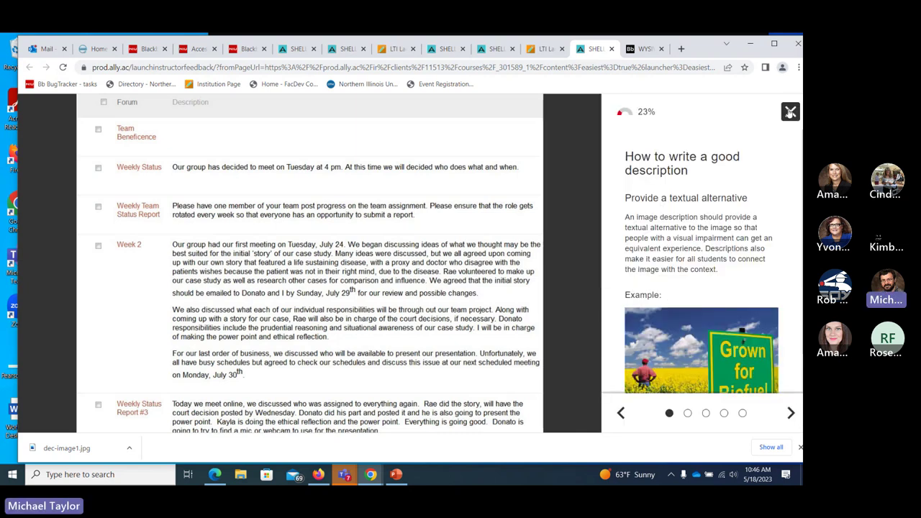
click(789, 111)
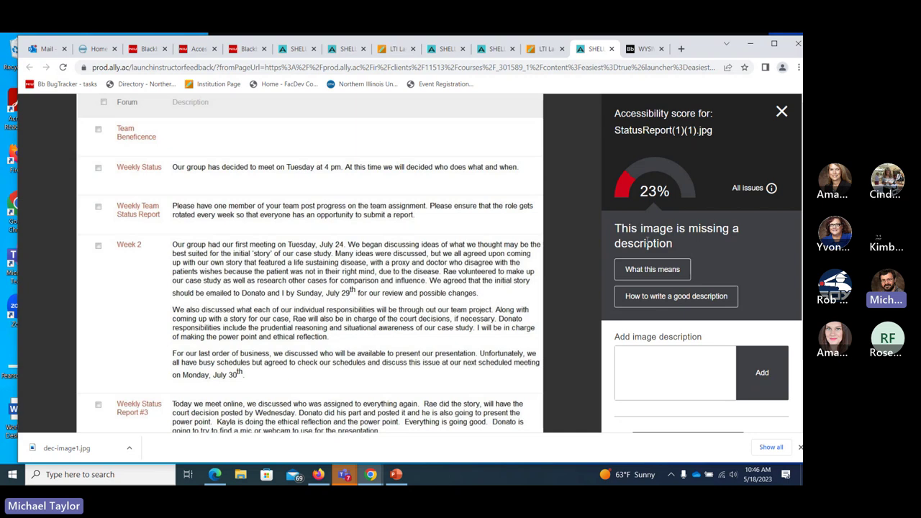
click(649, 295)
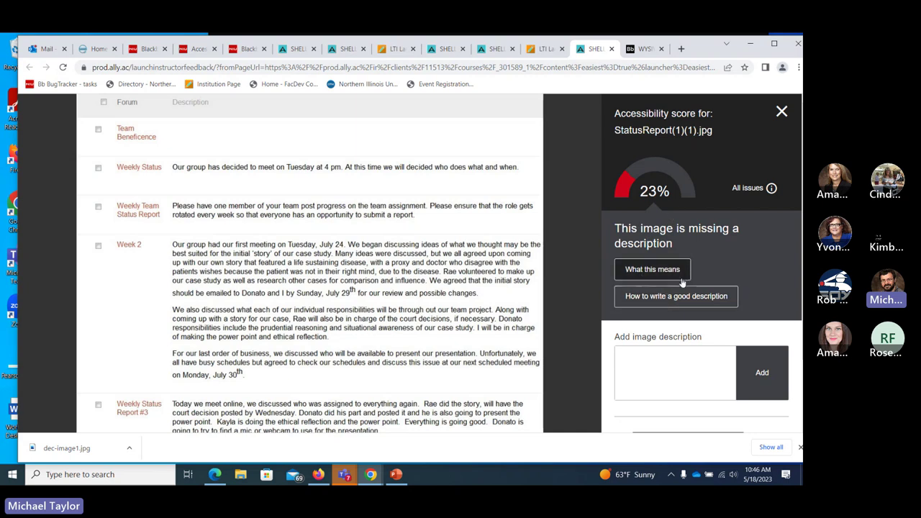
click(677, 303)
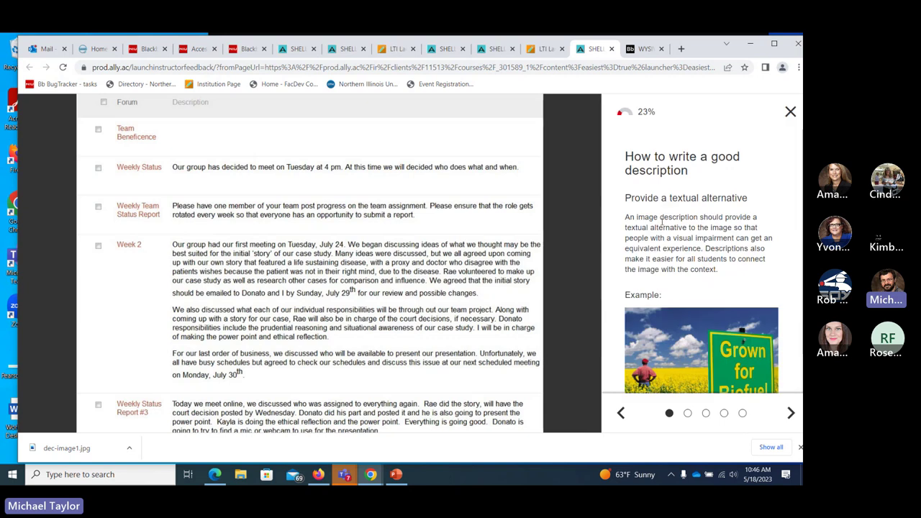
scroll(635, 209, down, 2)
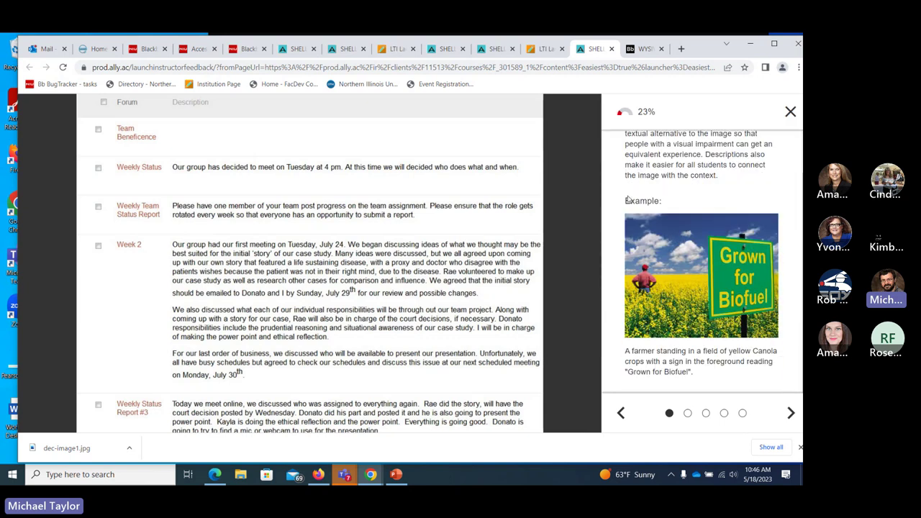
scroll(623, 202, up, 1)
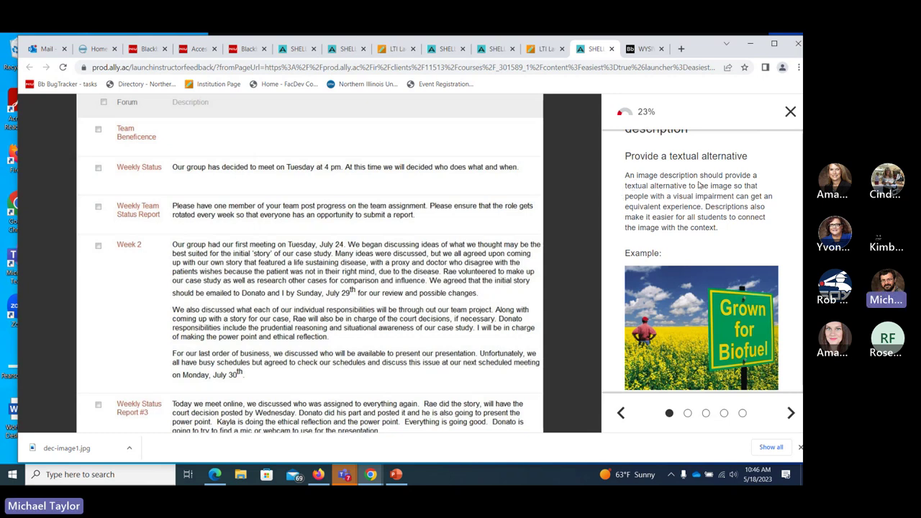
scroll(626, 218, down, 1)
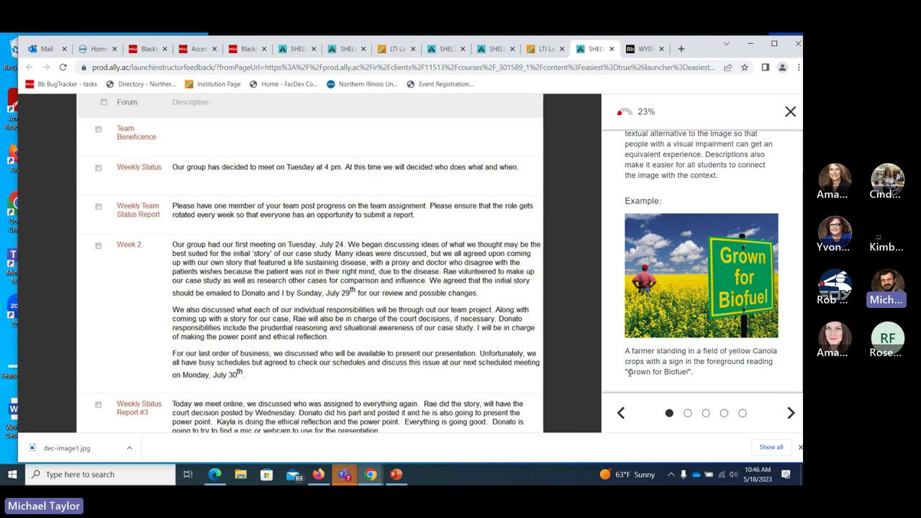
- Select the quoted sign text 'Grown for Biofuel' in the example caption
drag(624, 372, 710, 366)
scroll(706, 302, up, 1)
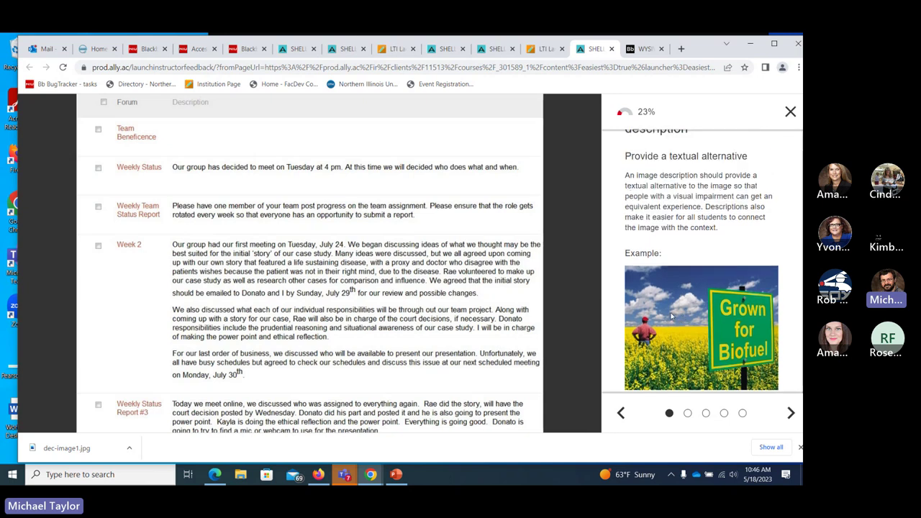
scroll(705, 292, down, 1)
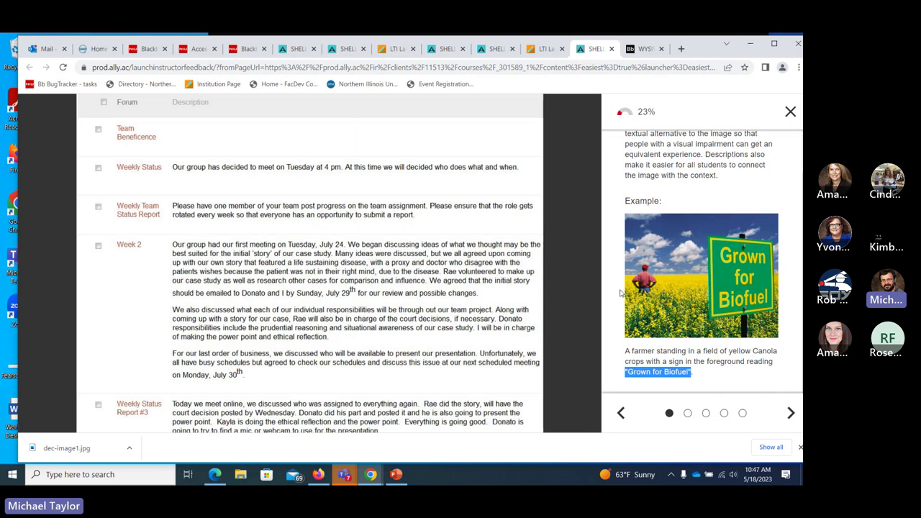
scroll(619, 310, up, 1)
scroll(633, 334, down, 1)
scroll(623, 292, up, 2)
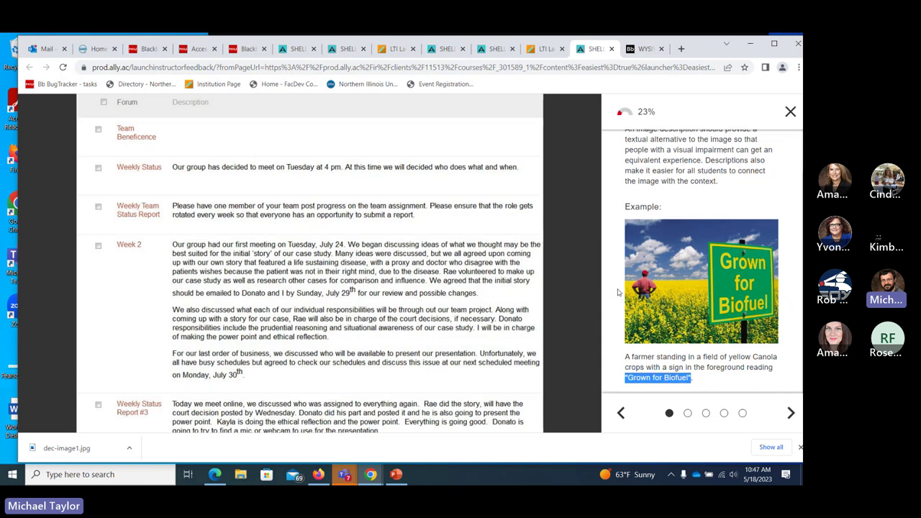
- Close the description guidance to show StatusReport(1)(1).jpg's empty description field at 23%
click(789, 112)
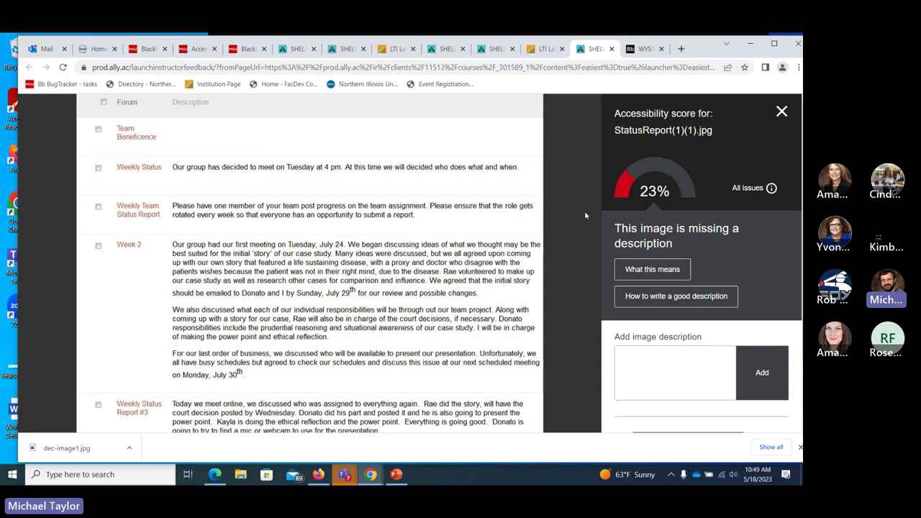
click(784, 113)
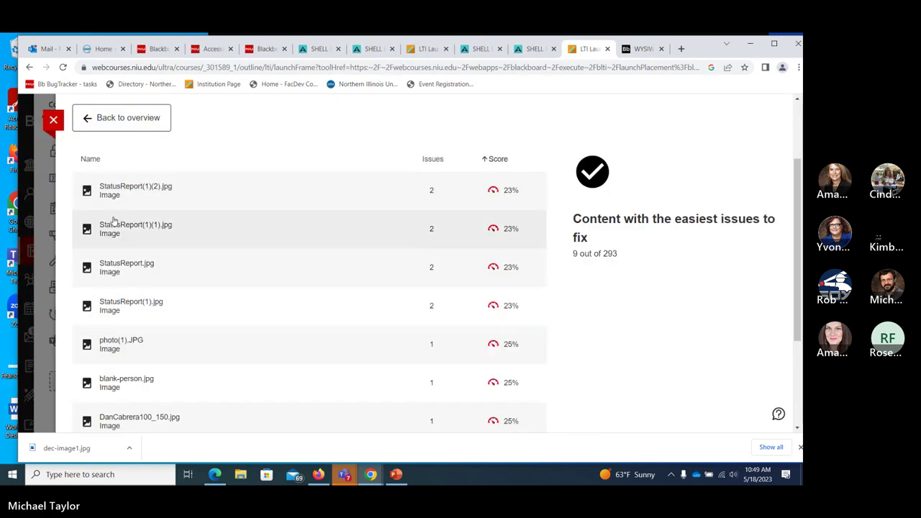
scroll(123, 298, down, 3)
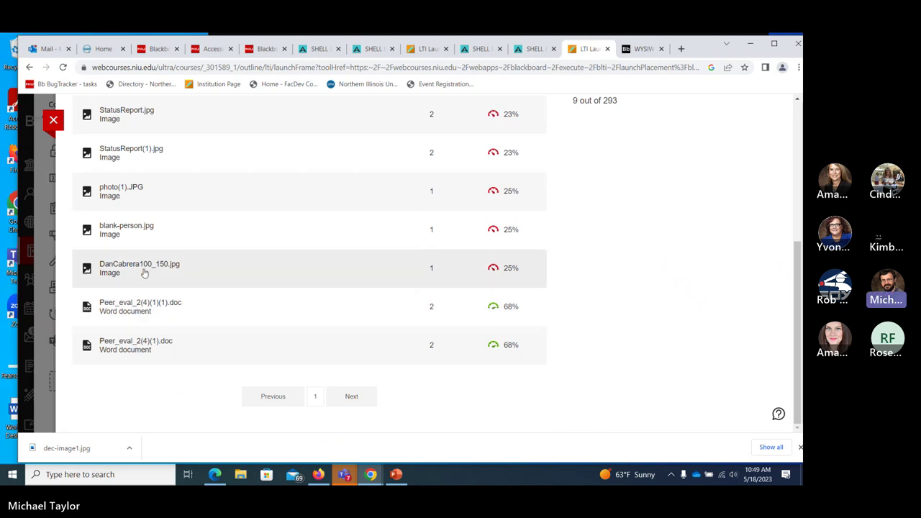
click(135, 306)
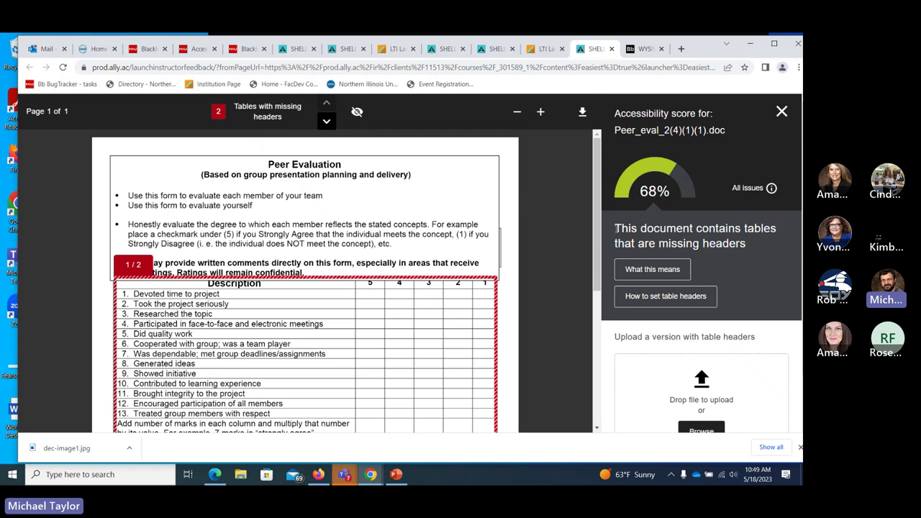
drag(615, 229, 748, 247)
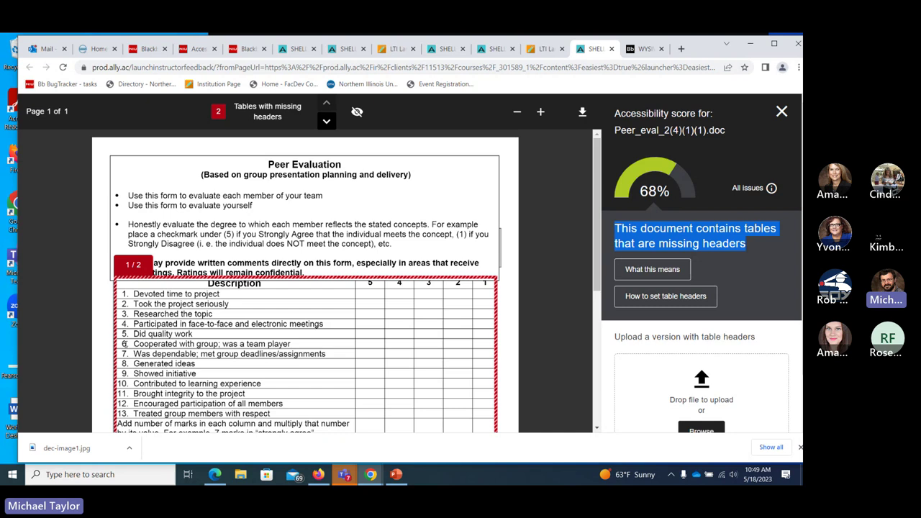
scroll(145, 344, down, 2)
scroll(247, 351, up, 2)
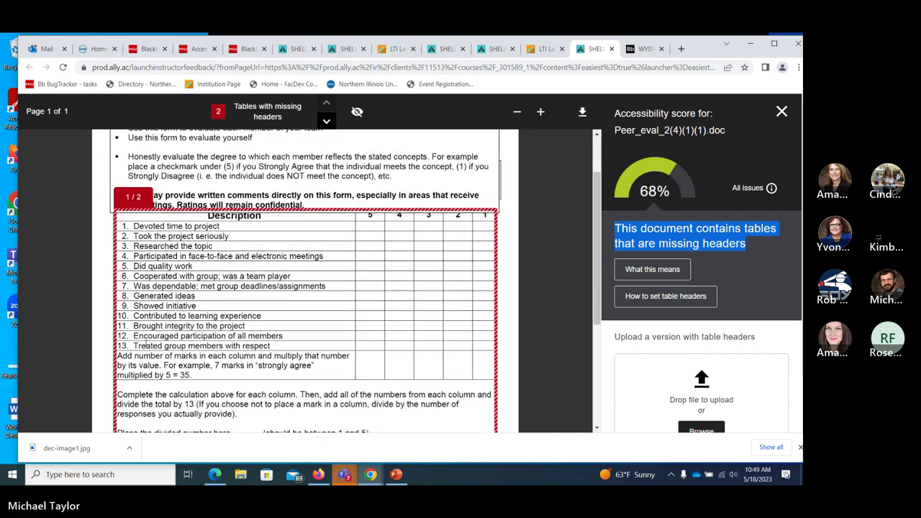
scroll(124, 353, down, 3)
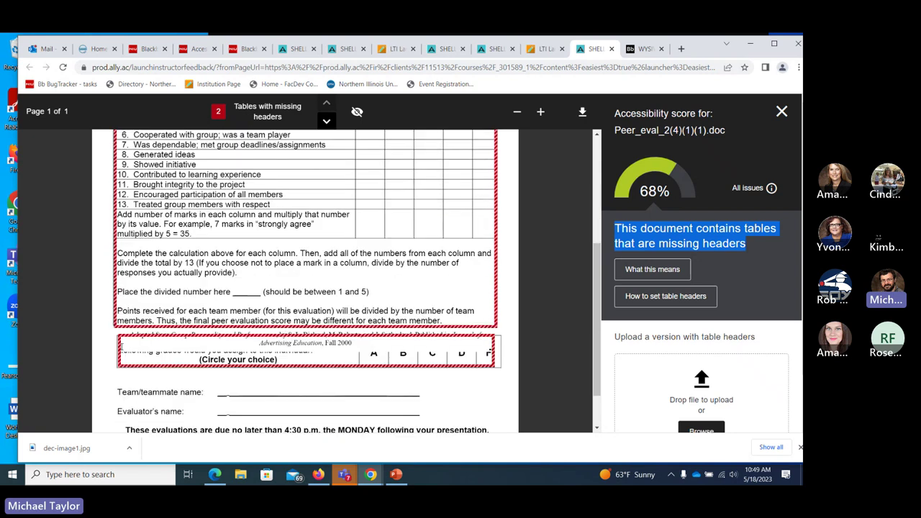
scroll(103, 192, up, 2)
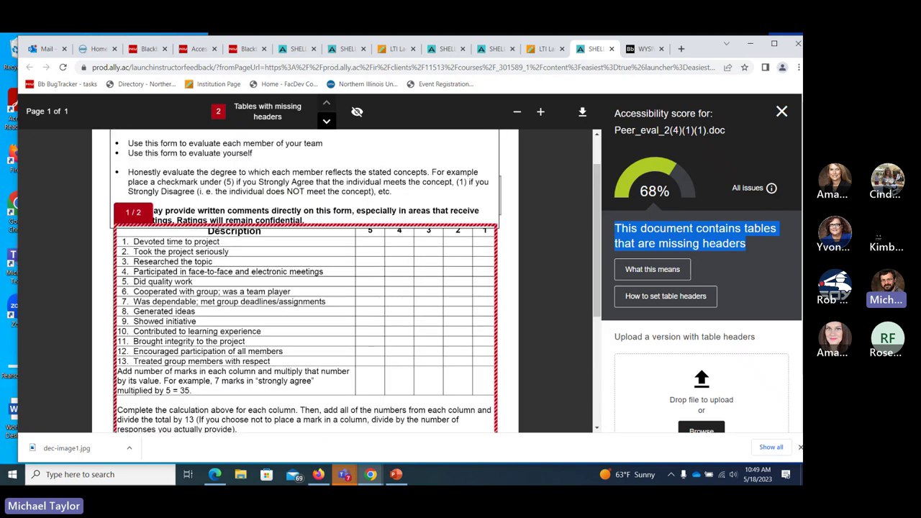
scroll(263, 339, down, 3)
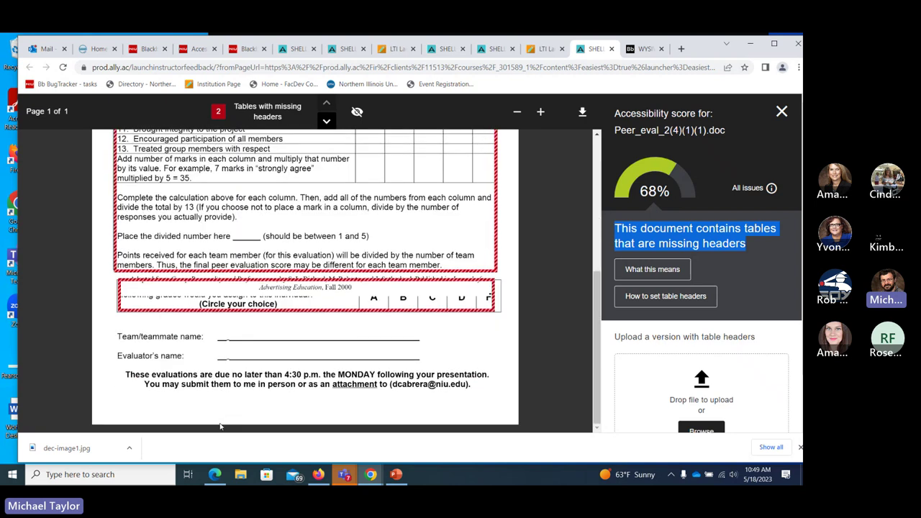
scroll(220, 426, up, 2)
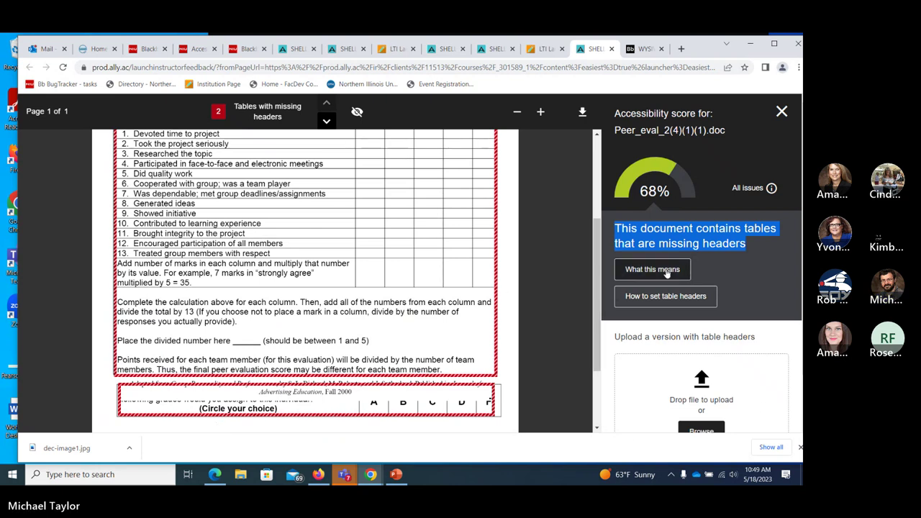
scroll(205, 216, down, 2)
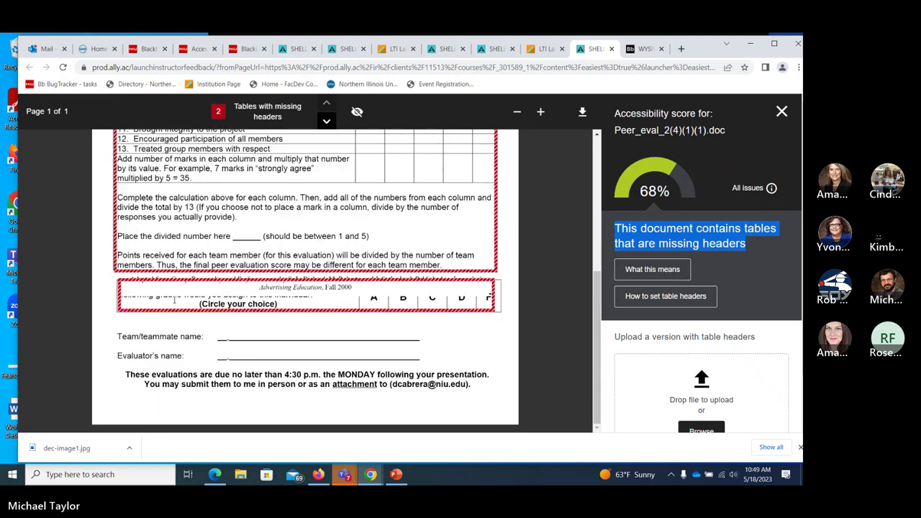
scroll(148, 332, up, 5)
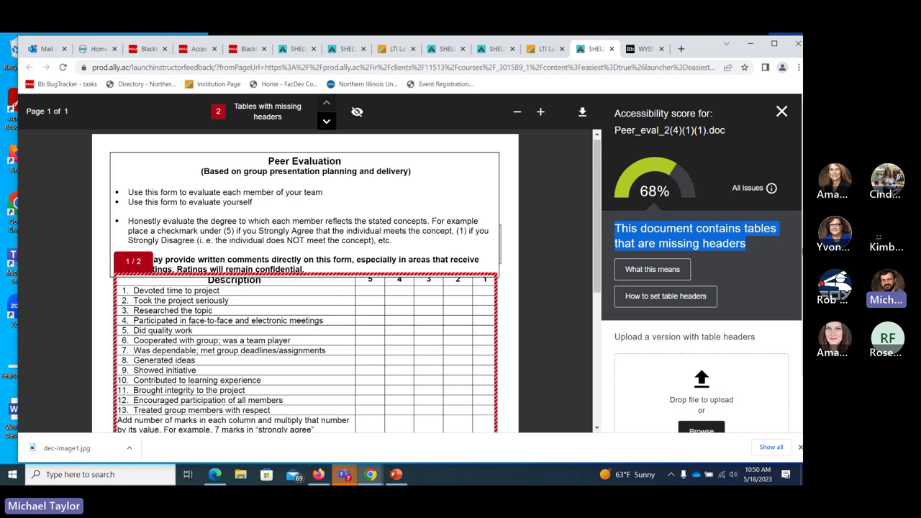
click(663, 297)
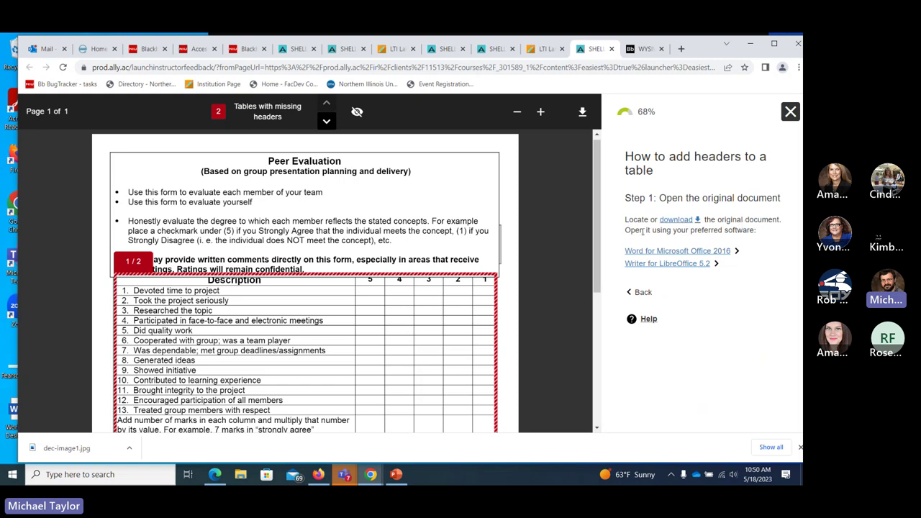
click(693, 252)
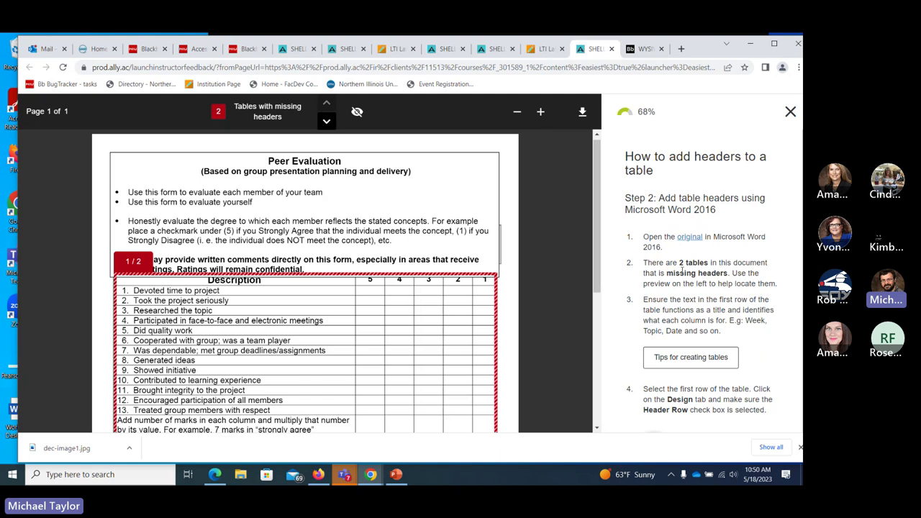
scroll(680, 300, down, 5)
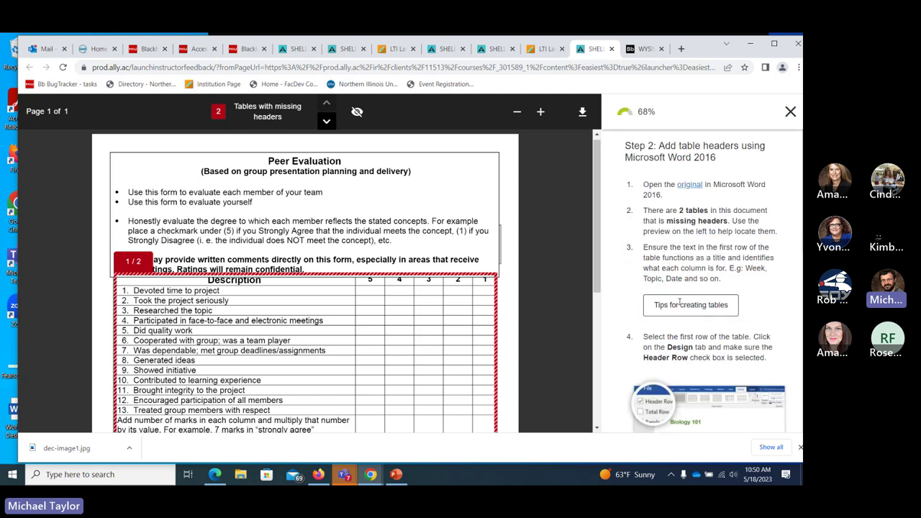
scroll(673, 294, down, 3)
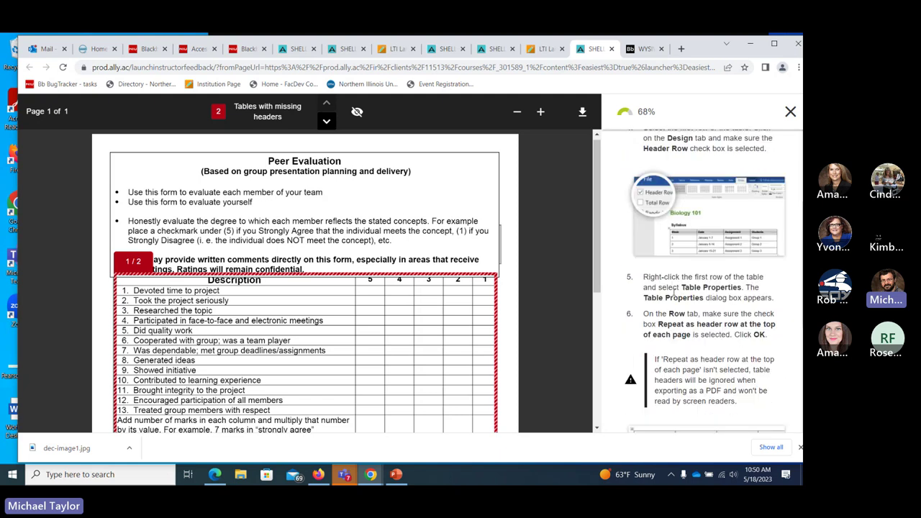
scroll(673, 285, up, 5)
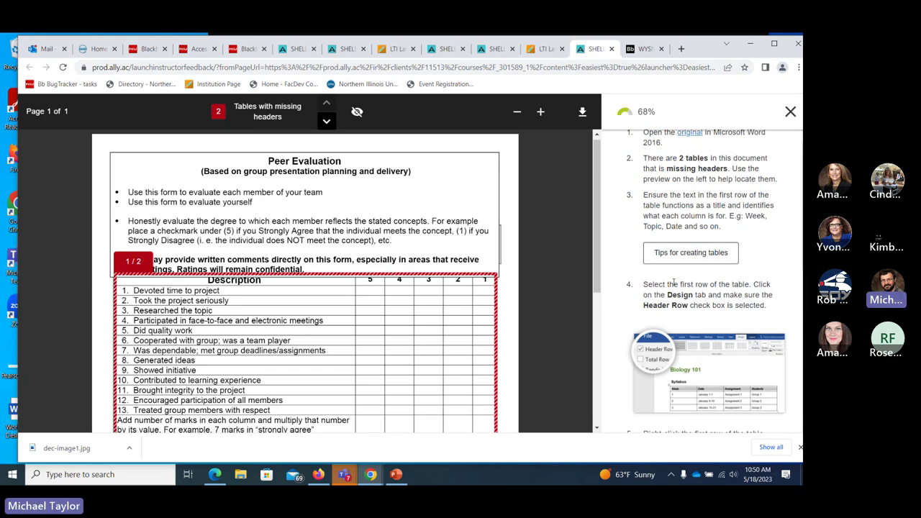
scroll(701, 275, down, 3)
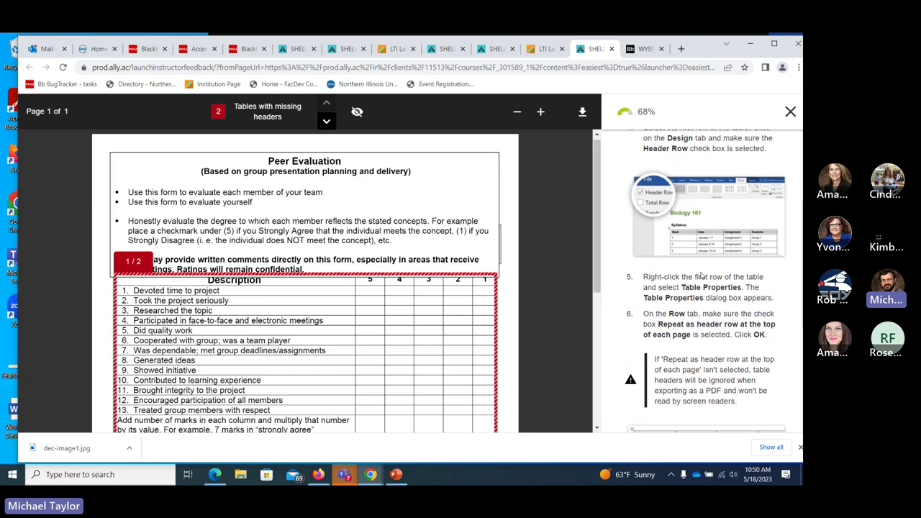
scroll(702, 275, down, 5)
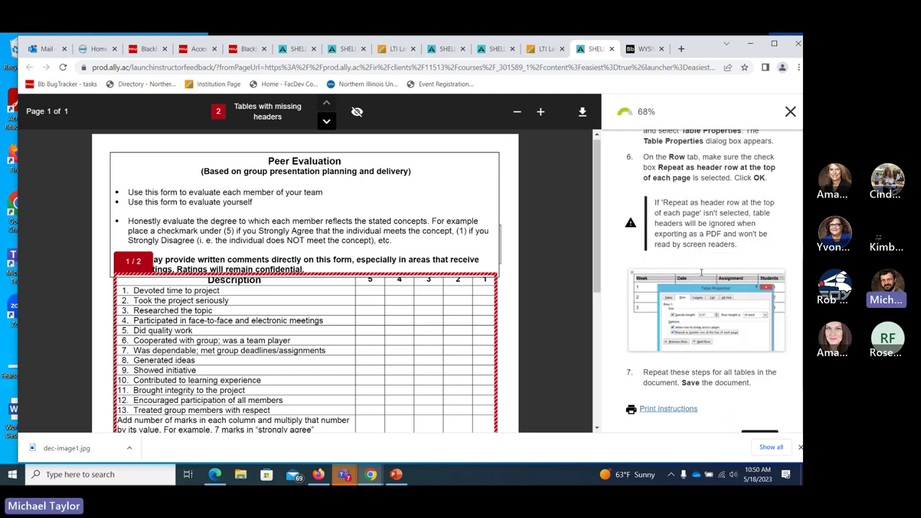
scroll(702, 276, up, 8)
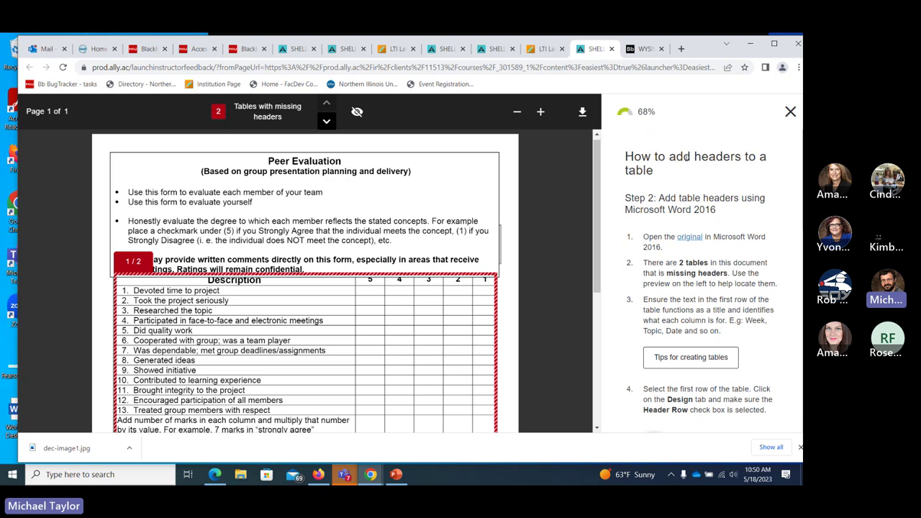
mouse_move(694, 158)
mouse_down()
mouse_move(769, 161)
mouse_move(676, 158)
mouse_up()
click(669, 170)
click(677, 158)
click(790, 113)
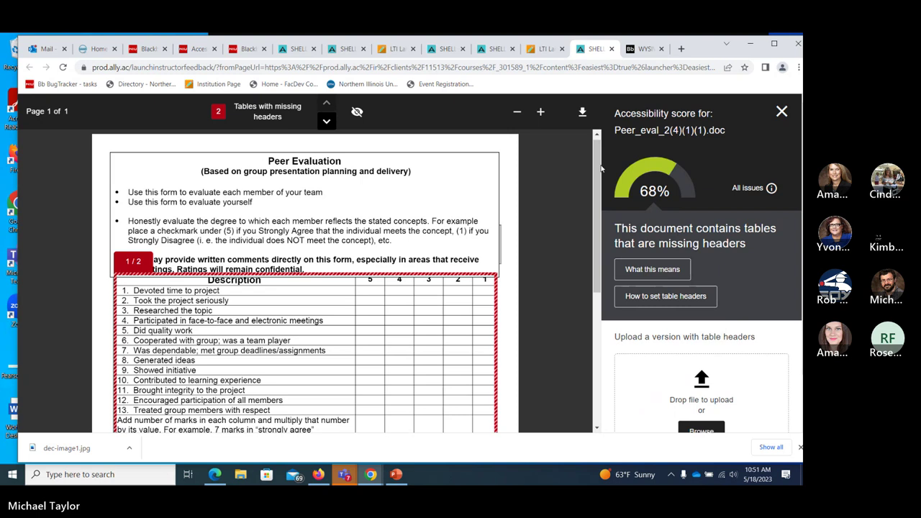
- Give the portrait headshot photo an image description naming the pictured person, raising its score to 100%
click(782, 113)
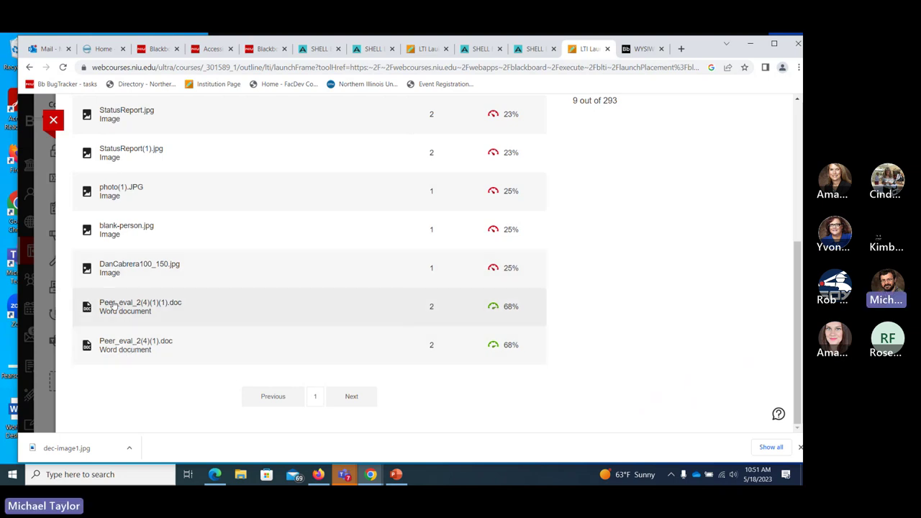
click(124, 265)
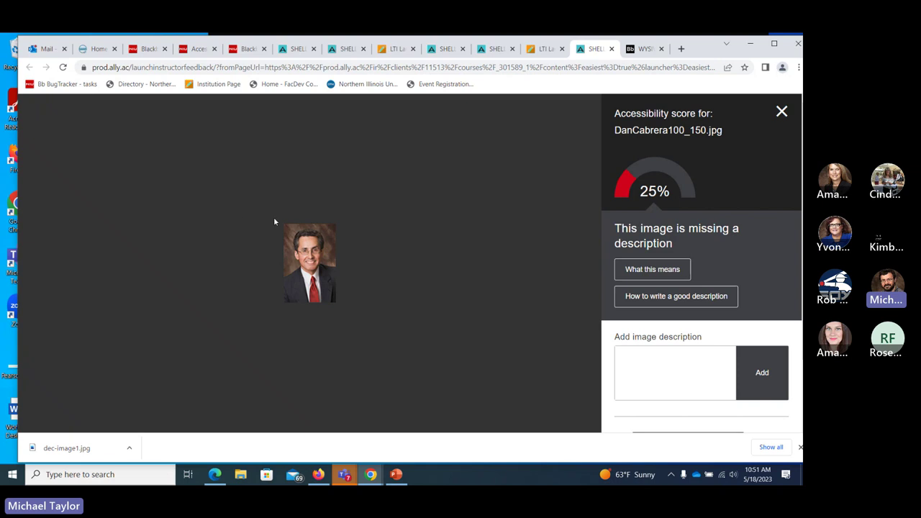
click(646, 363)
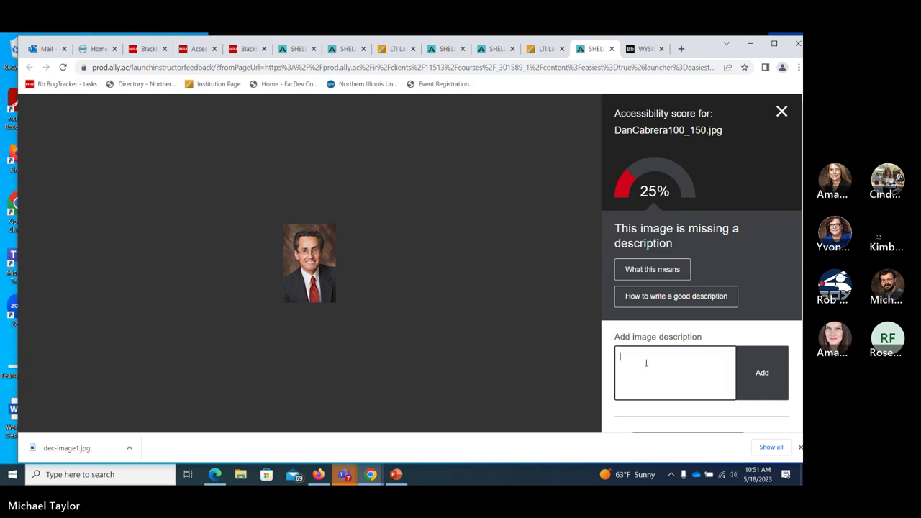
text(Photo)
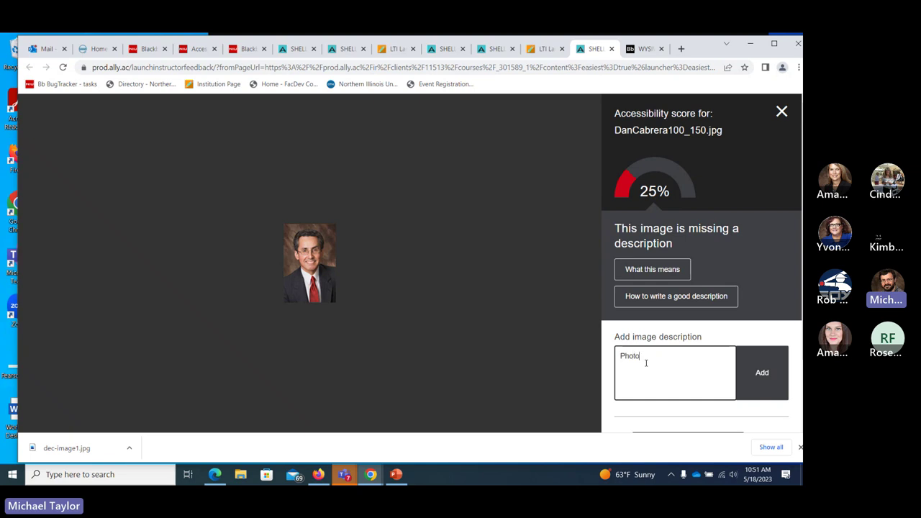
text(g)
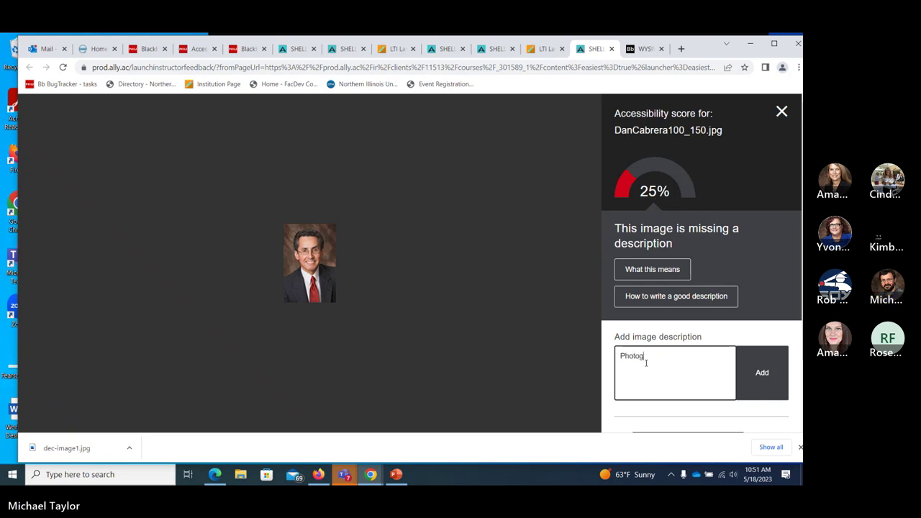
text(raph of Dan Cabrera)
scroll(629, 327, down, 1)
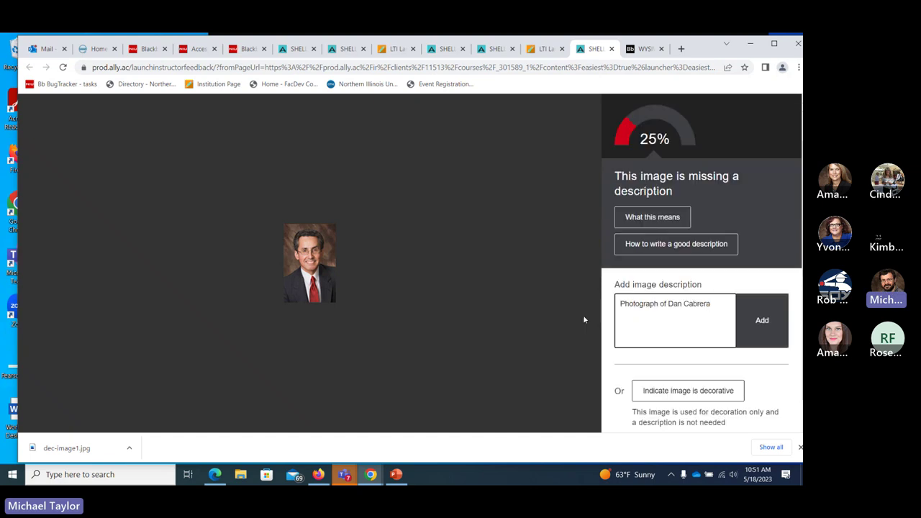
scroll(756, 324, up, 1)
key(Return)
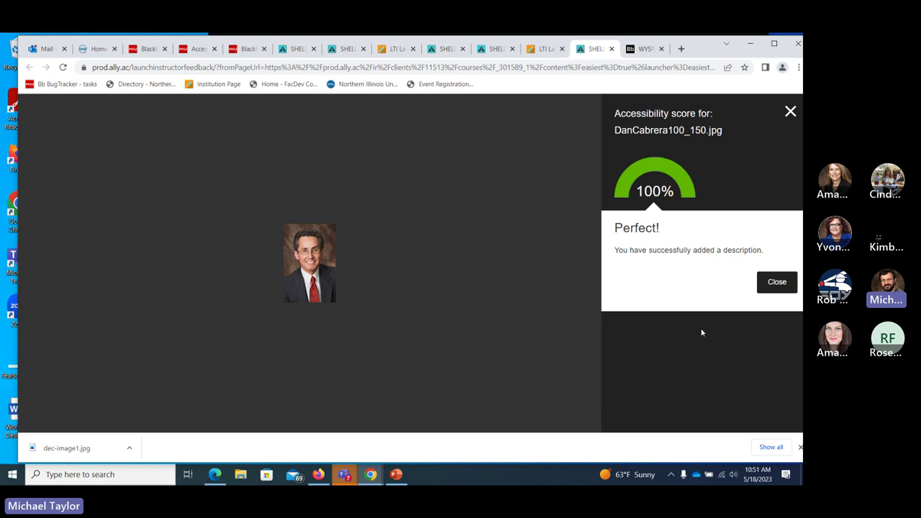
- Dismiss the success message and review the easiest-to-fix list, now showing an 86% course score
click(776, 281)
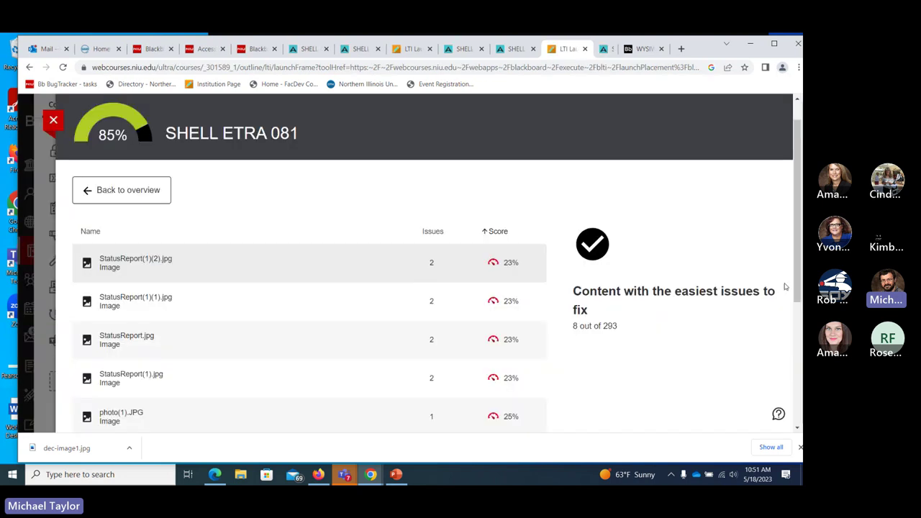
scroll(347, 318, down, 3)
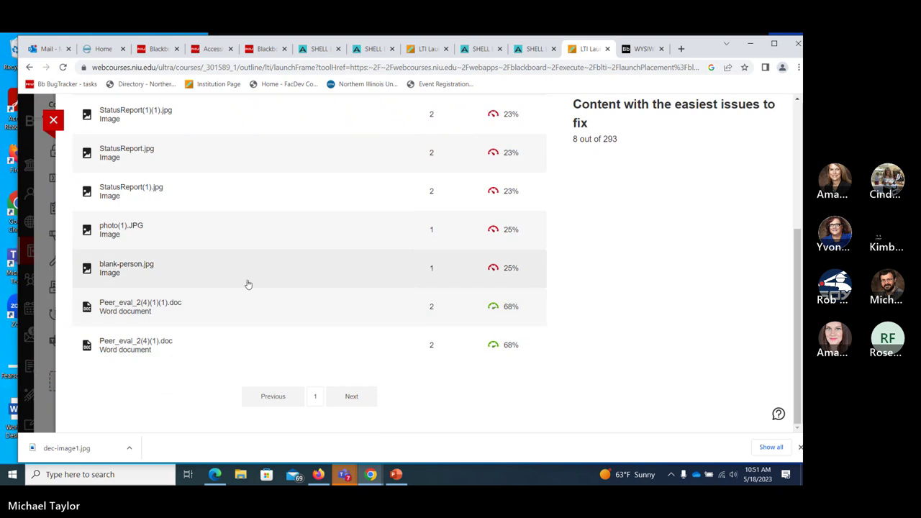
scroll(112, 284, up, 3)
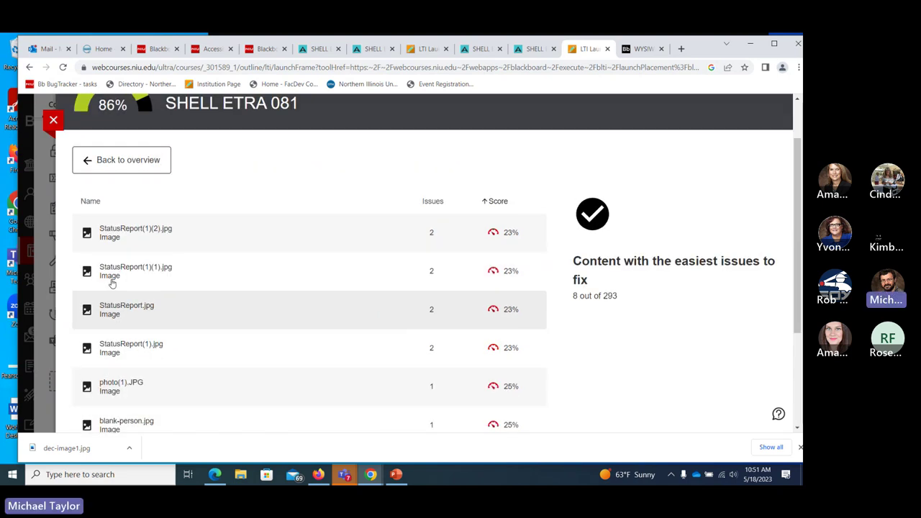
scroll(112, 284, up, 1)
scroll(111, 284, down, 3)
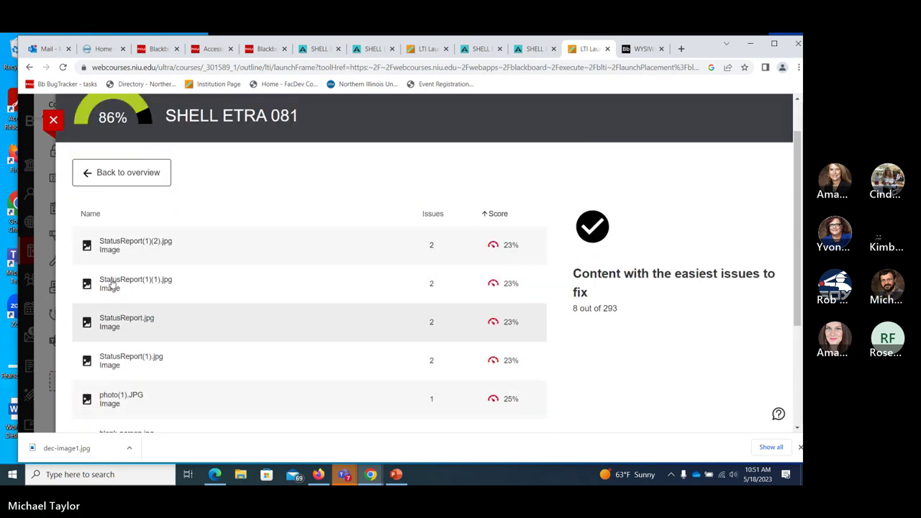
scroll(112, 284, up, 3)
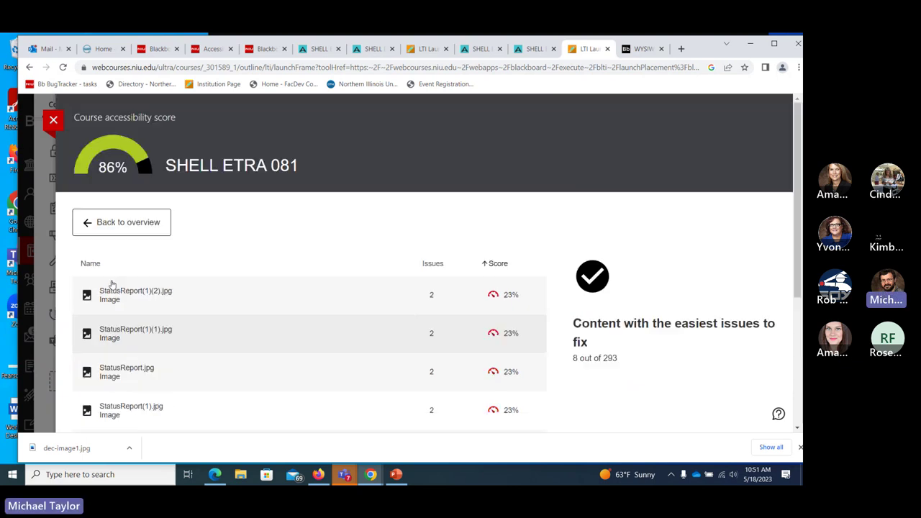
scroll(165, 247, down, 3)
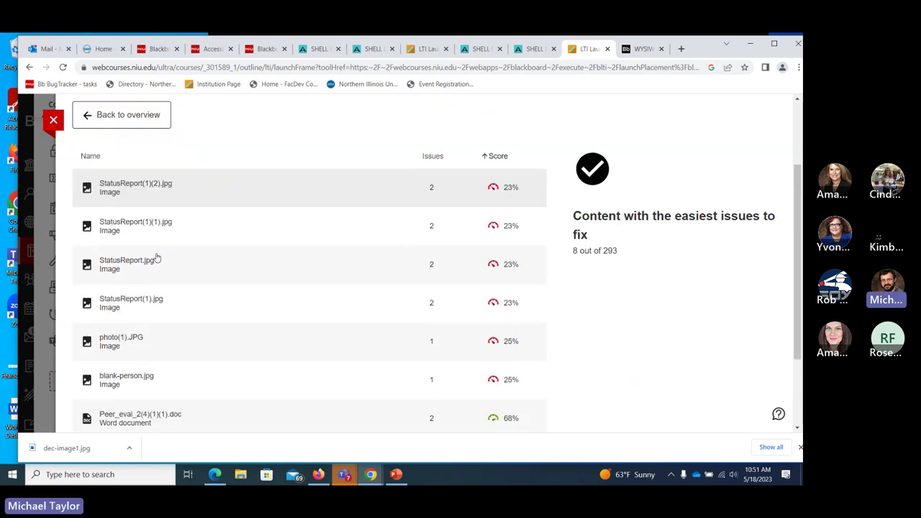
scroll(157, 257, up, 3)
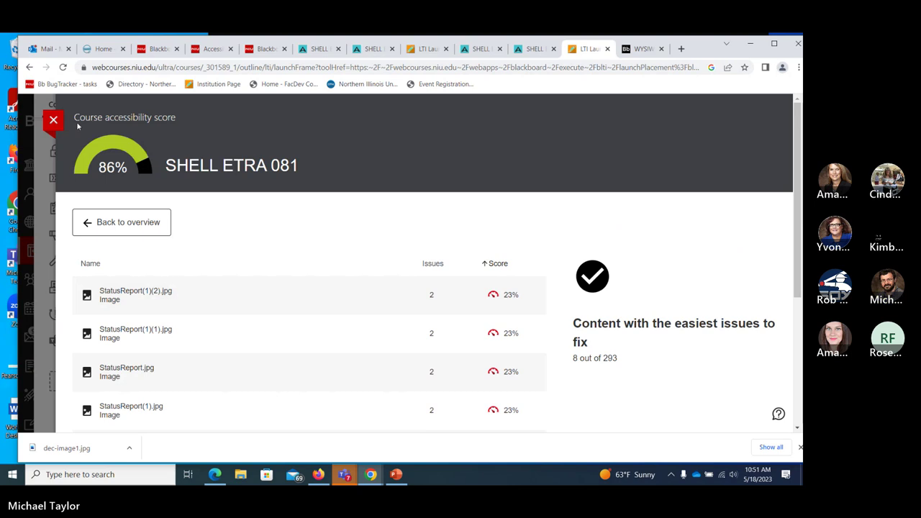
- Close the Ally report and return to the Course Content page
click(53, 120)
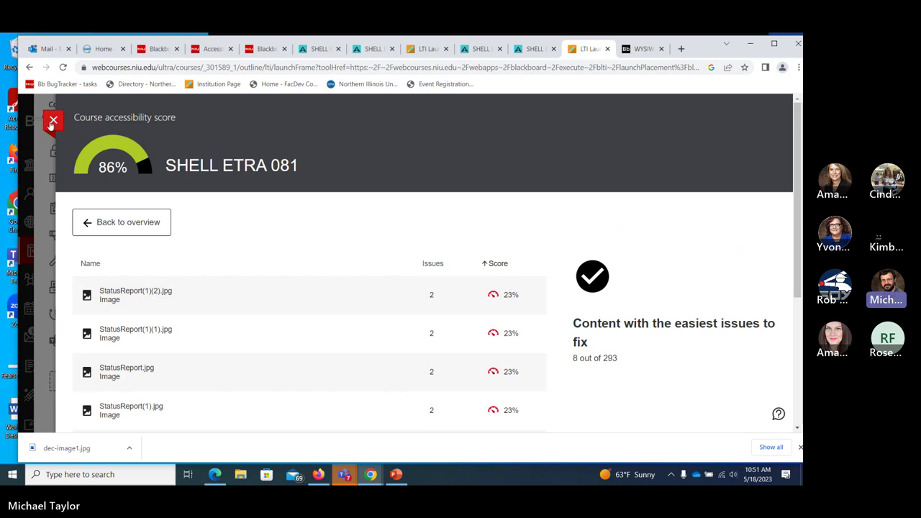
scroll(439, 344, up, 4)
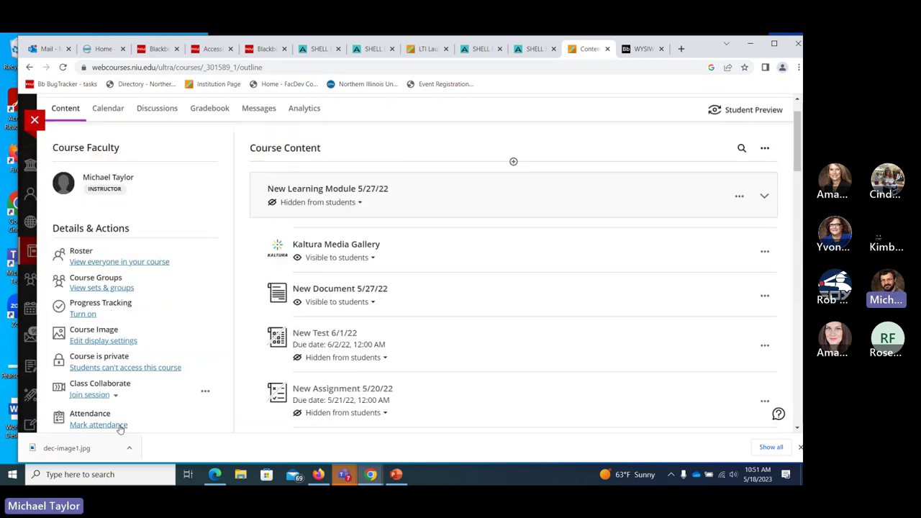
scroll(103, 335, down, 2)
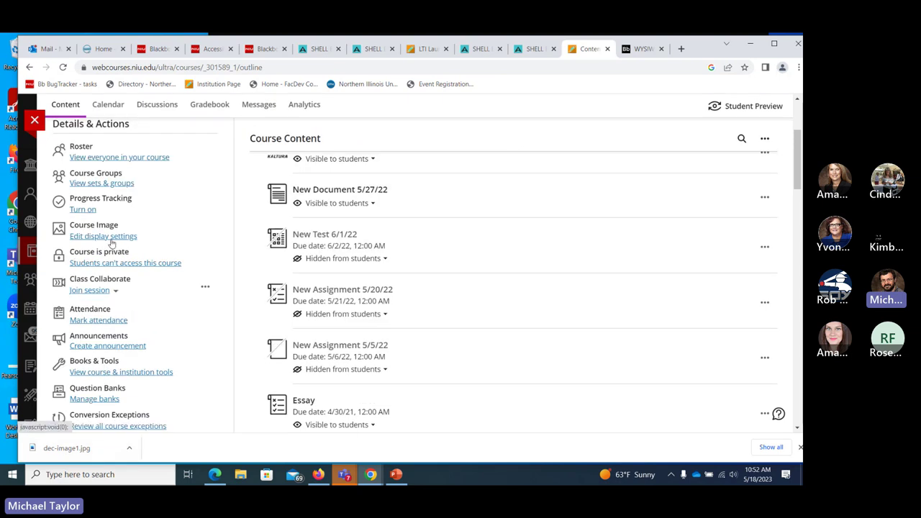
- Reopen the Accessibility Report and highlight its 8 easiest-to-fix and 35 low-scoring counts
click(98, 372)
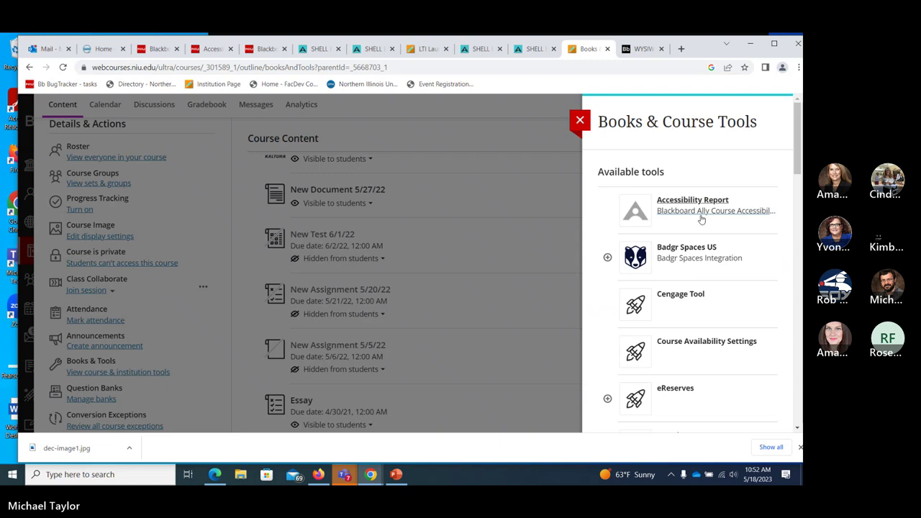
click(698, 212)
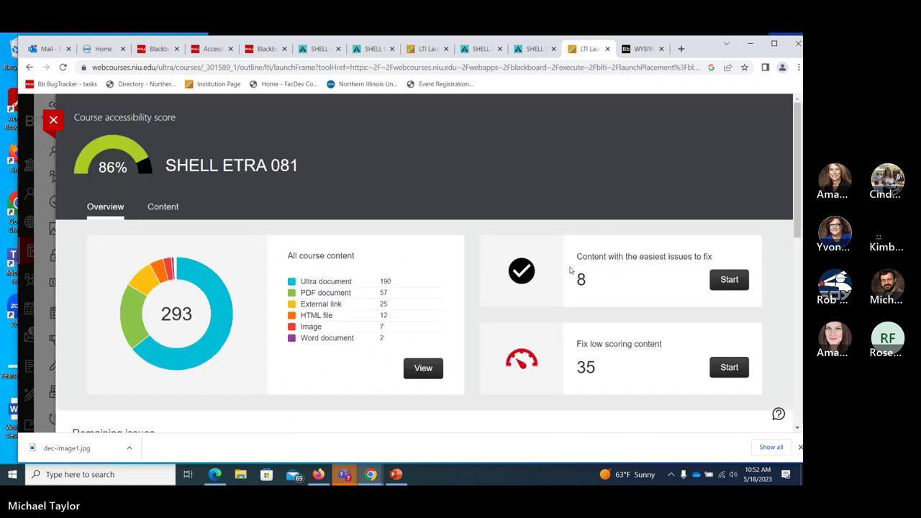
scroll(597, 245, down, 1)
drag(576, 231, 596, 230)
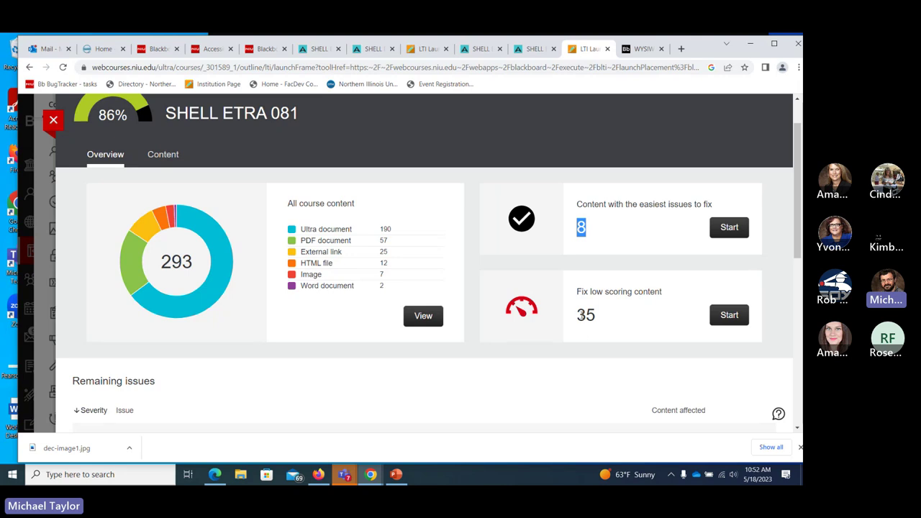
drag(579, 314, 607, 317)
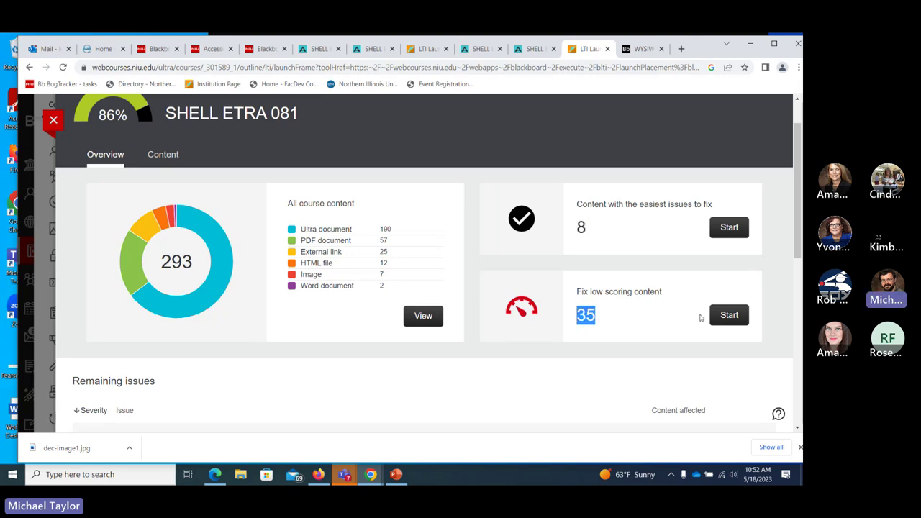
- Start Fix low scoring content and browse page 2 of the 35 low-scoring items
click(728, 314)
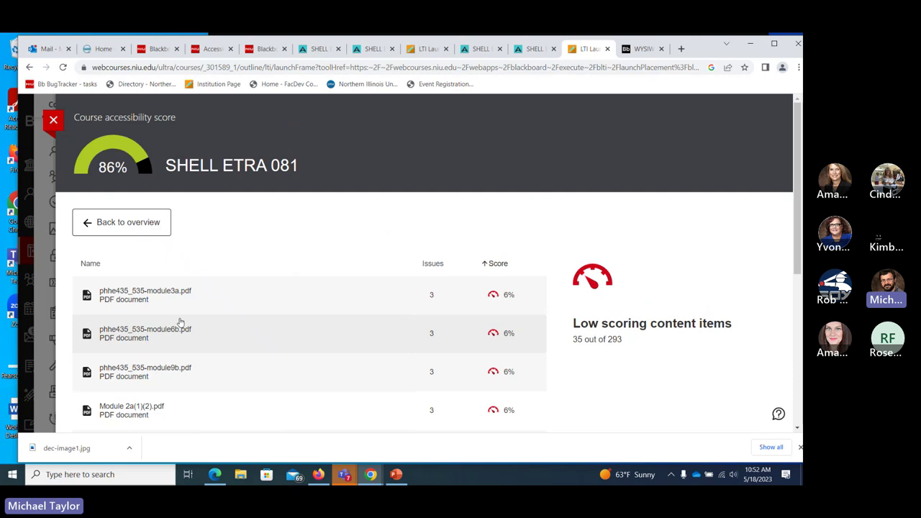
scroll(165, 313, down, 3)
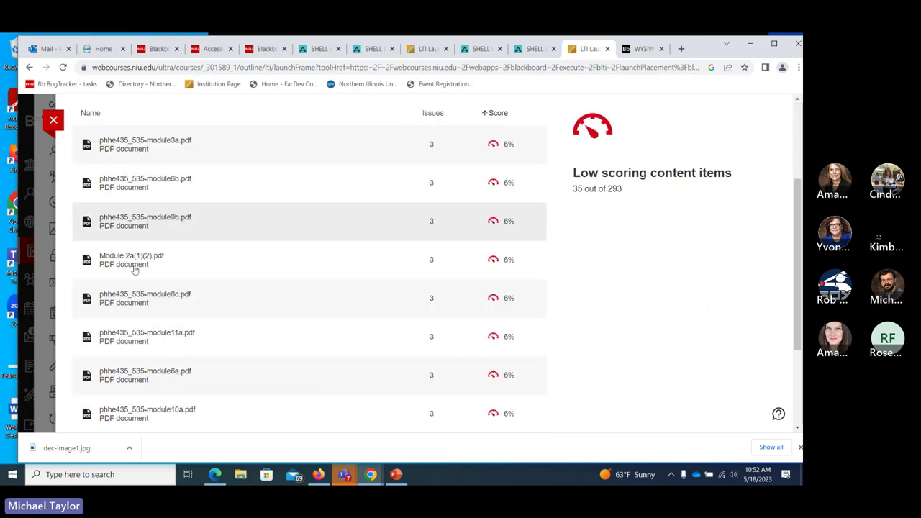
scroll(135, 270, down, 3)
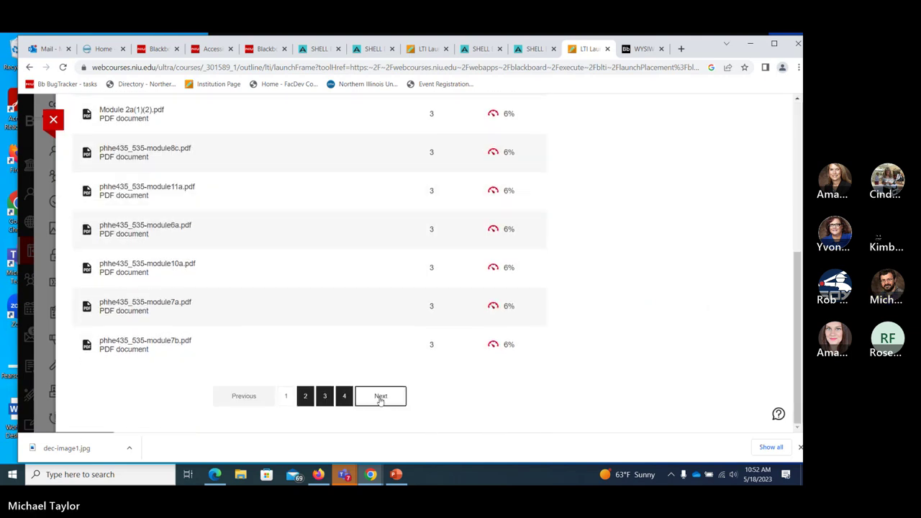
click(380, 398)
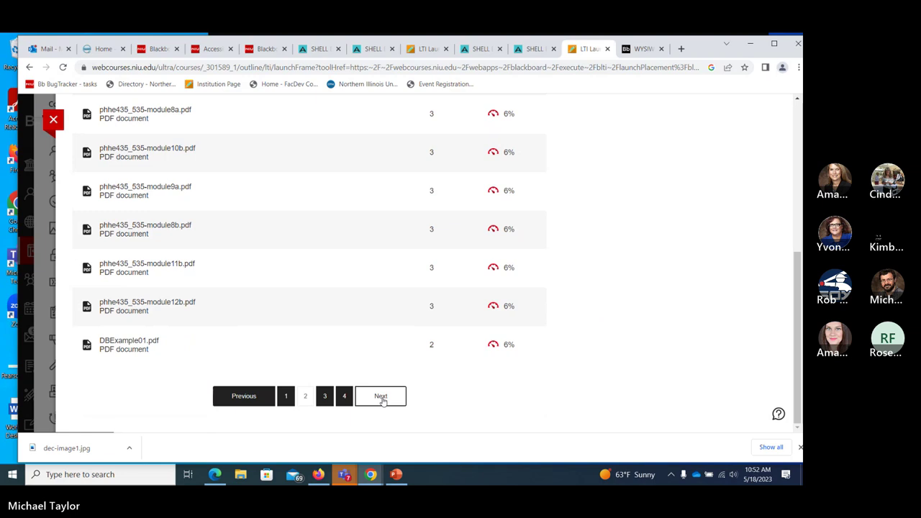
scroll(317, 294, up, 3)
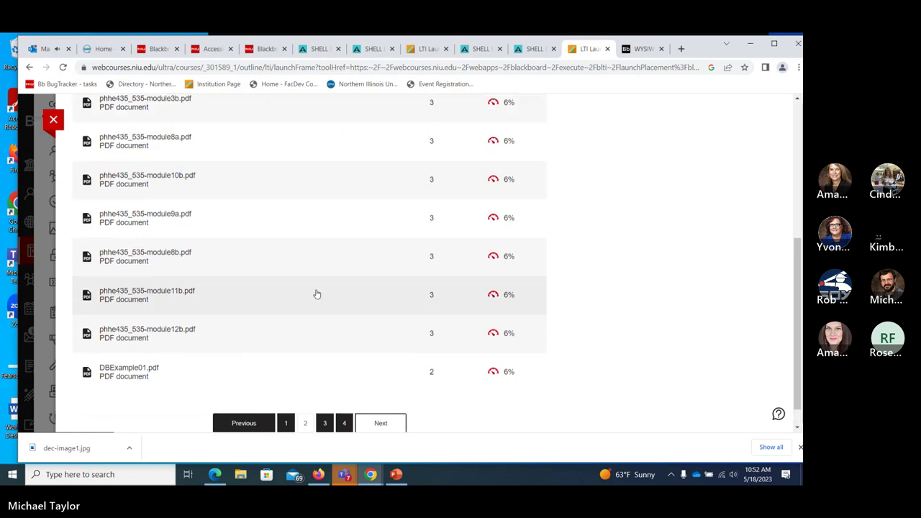
scroll(316, 295, down, 3)
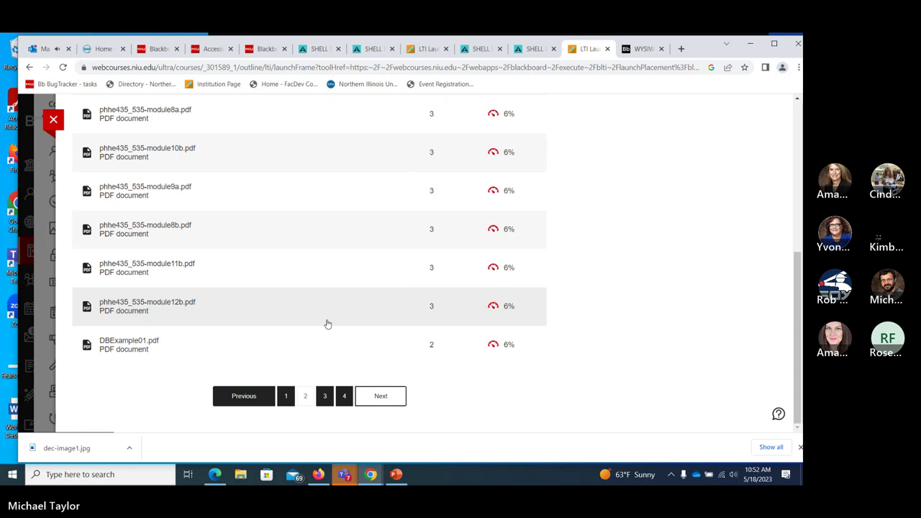
scroll(306, 317, up, 8)
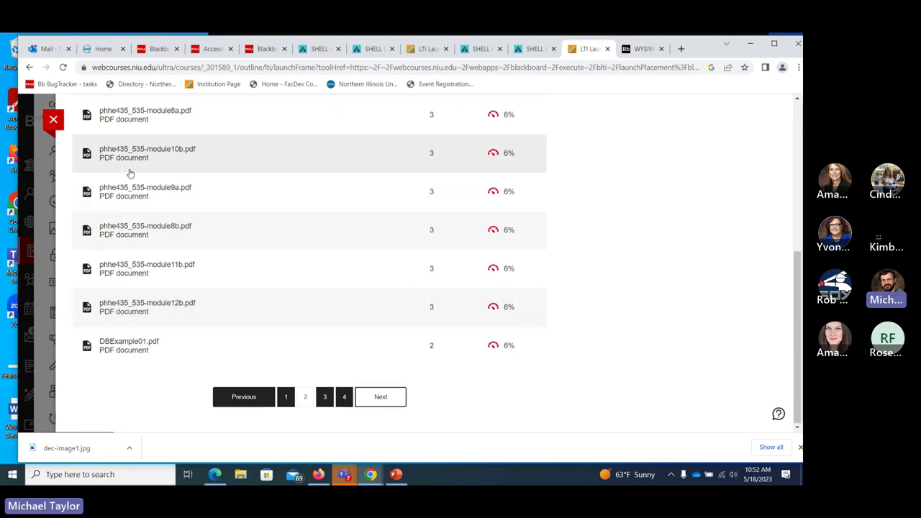
scroll(144, 193, up, 1)
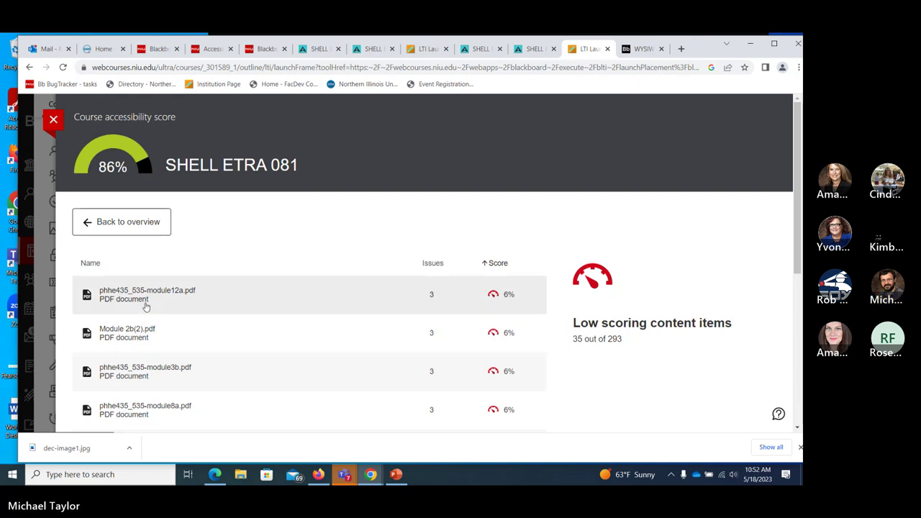
scroll(175, 305, down, 2)
scroll(175, 304, up, 2)
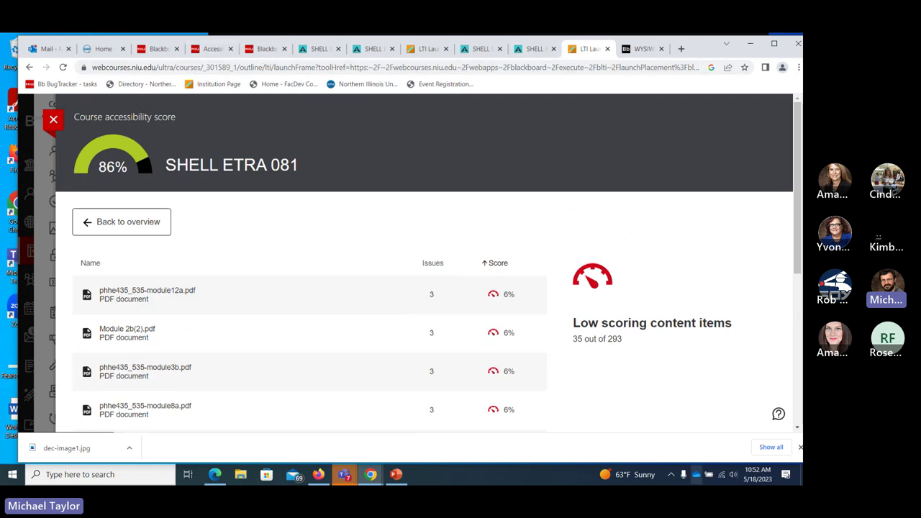
- Bring the Teams meeting forward, check a participant's profile card, and mute your microphone
click(343, 476)
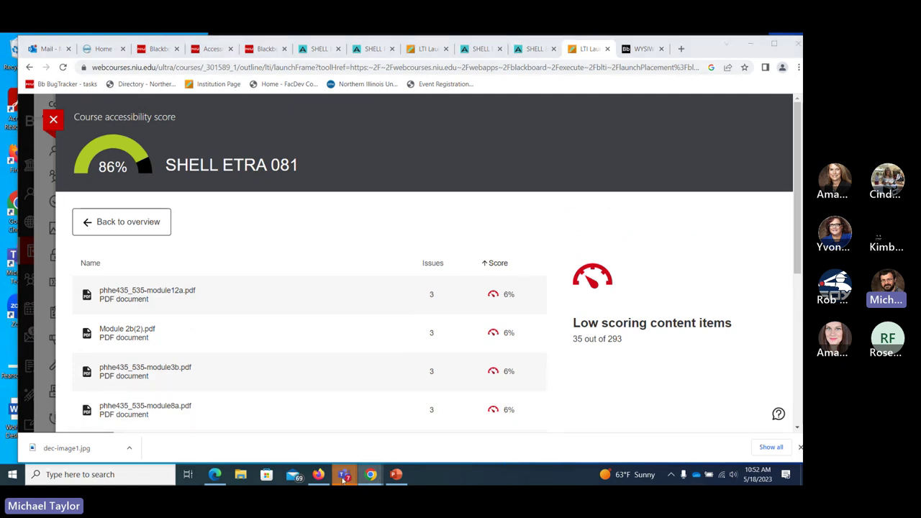
click(398, 416)
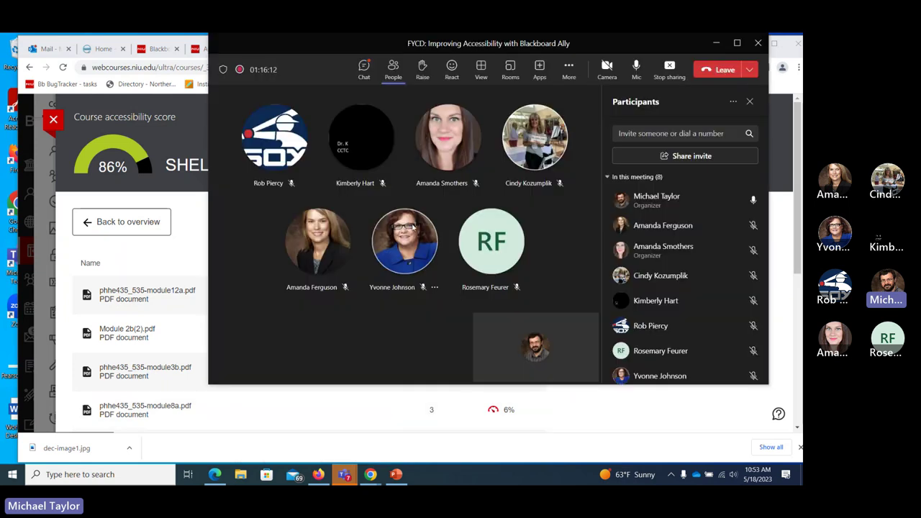
click(345, 235)
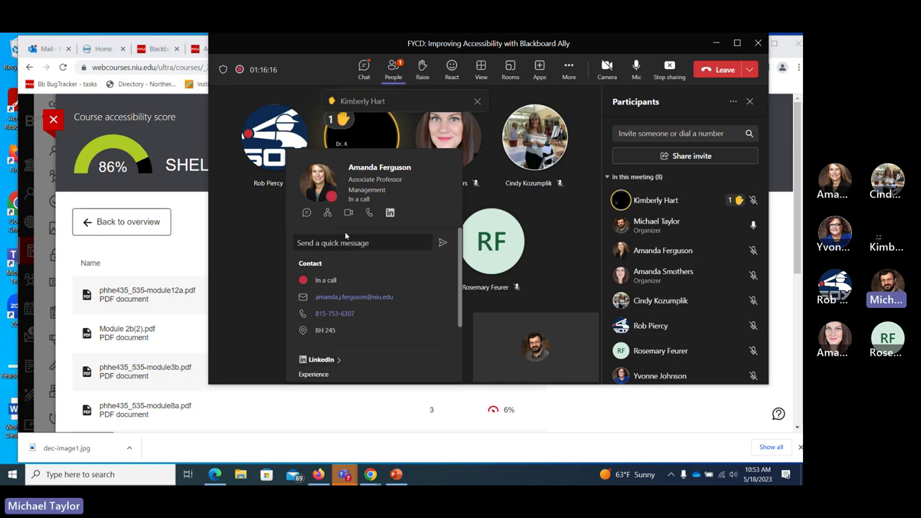
click(255, 309)
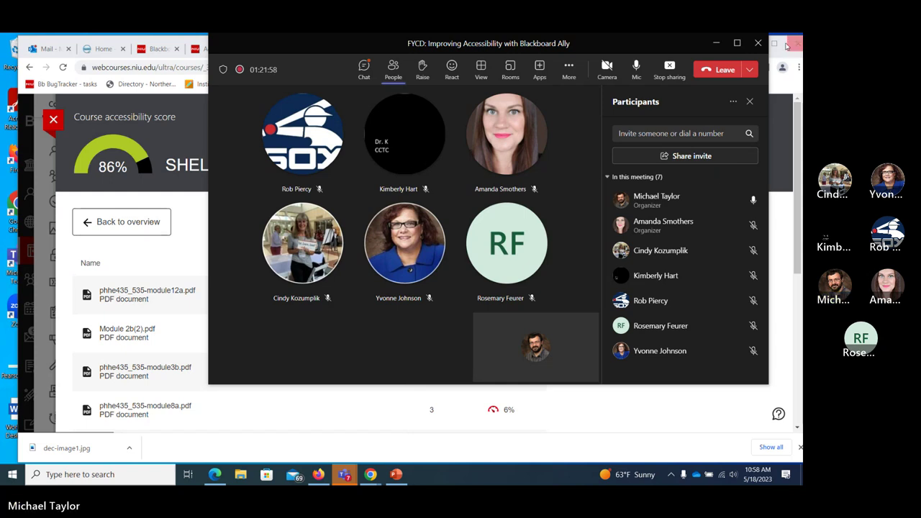
click(637, 68)
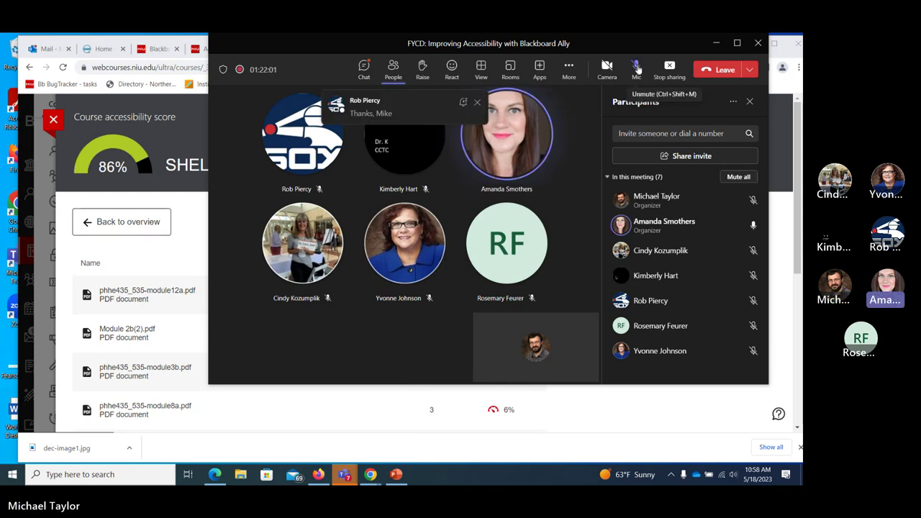